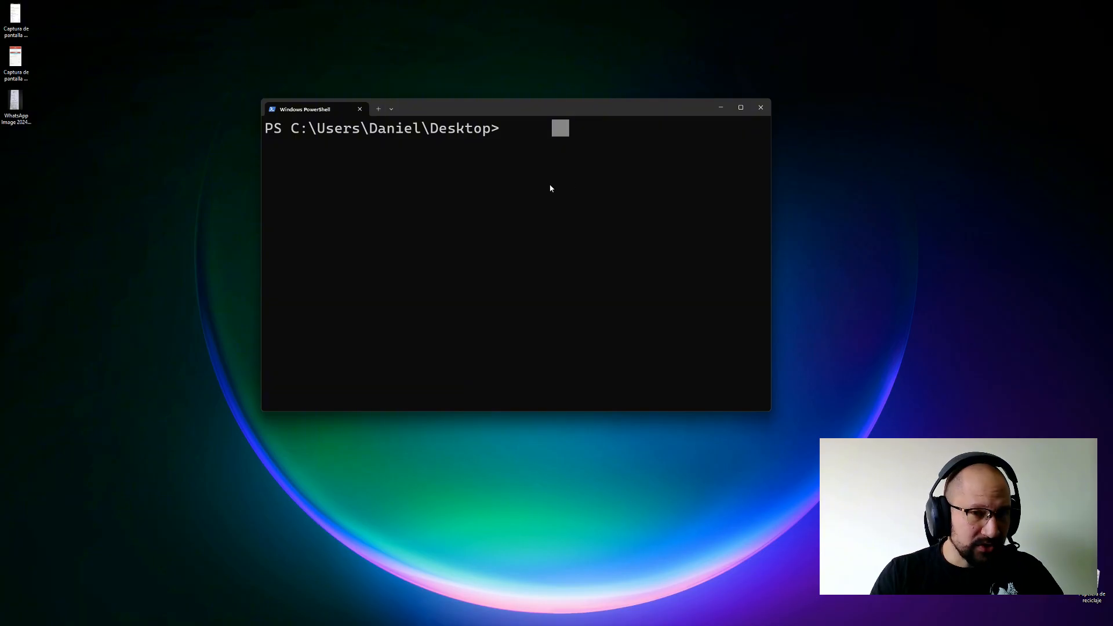
Run npx flowise start in PowerShell to launch the Flowise server on port 3000.
click(551, 188)
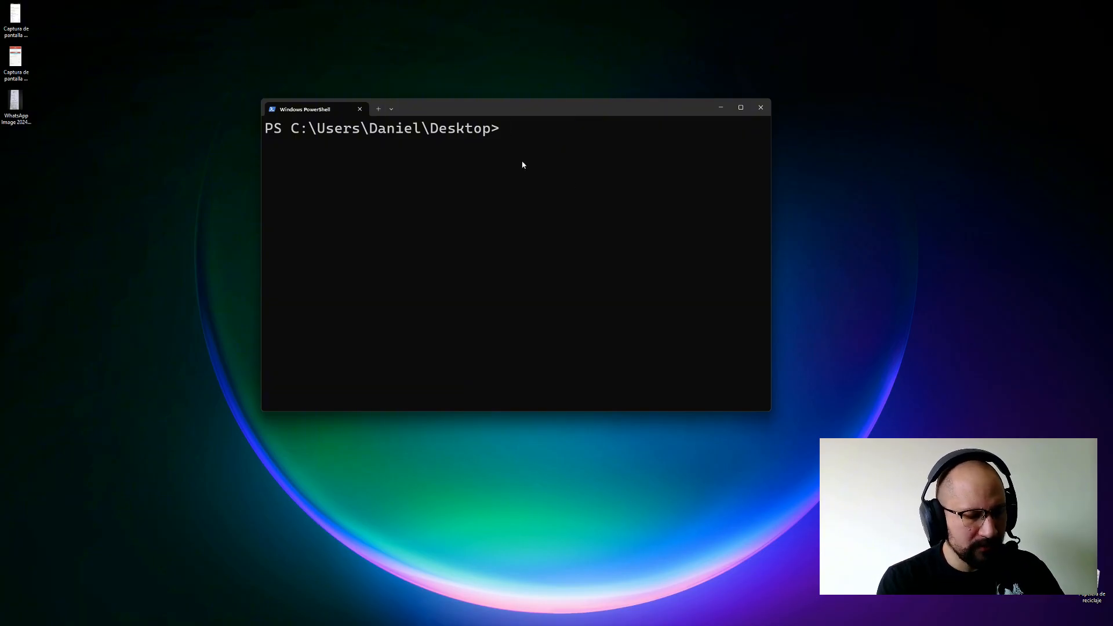
text(npx)
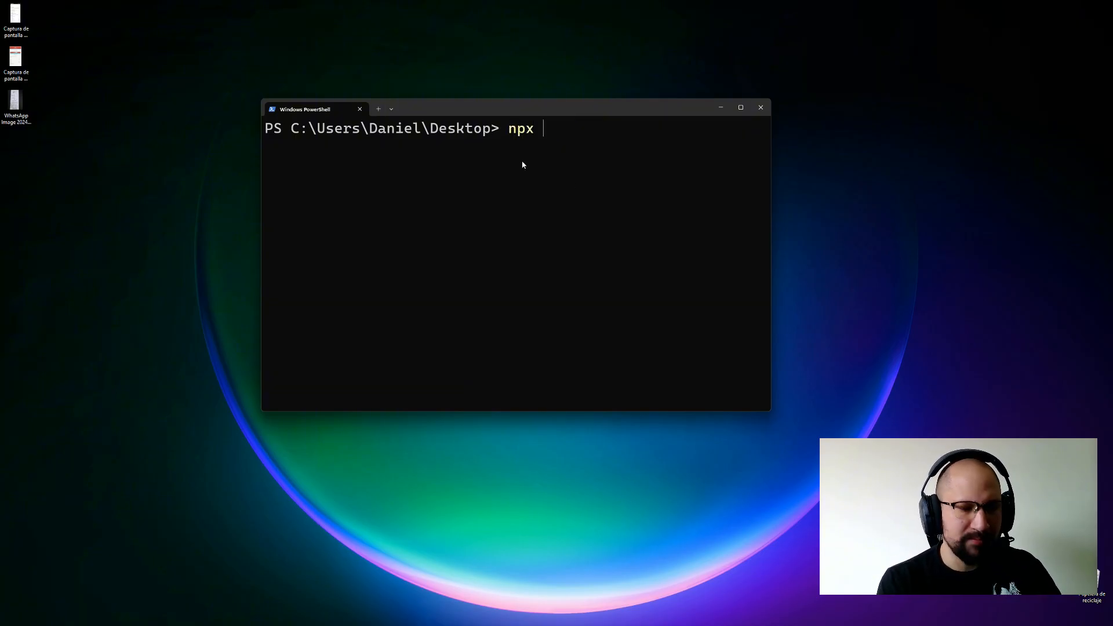
text( fl)
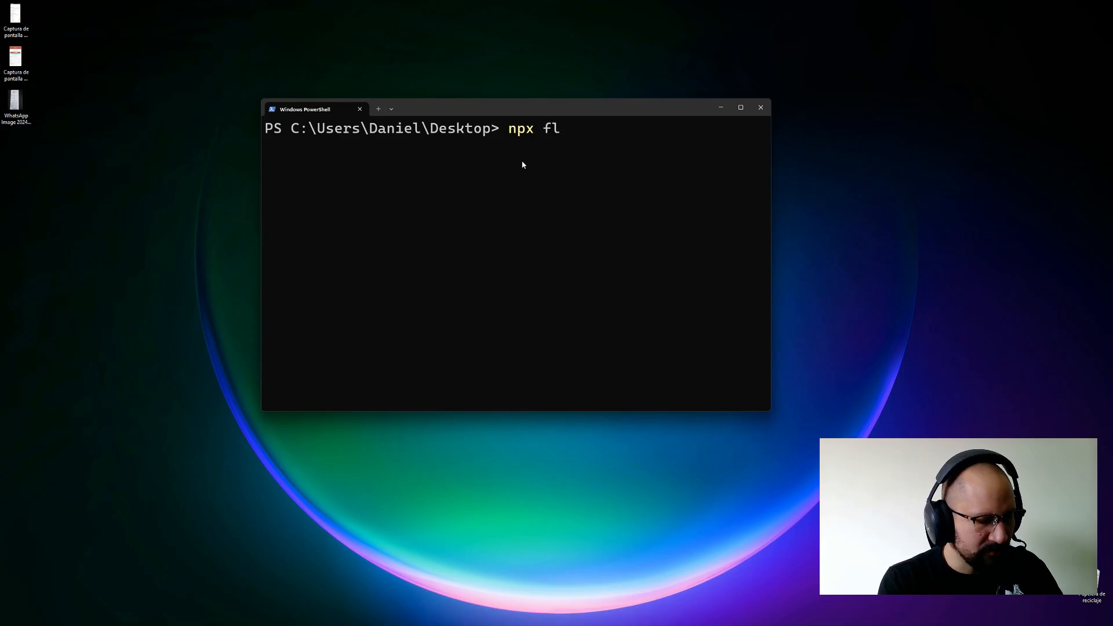
text(owise start)
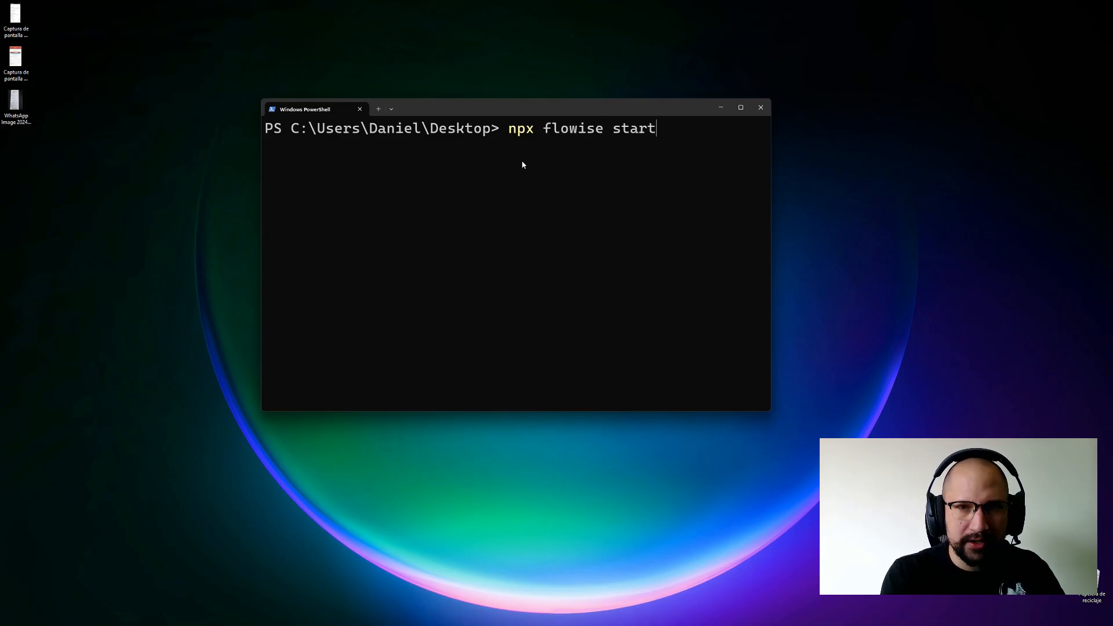
key(Return)
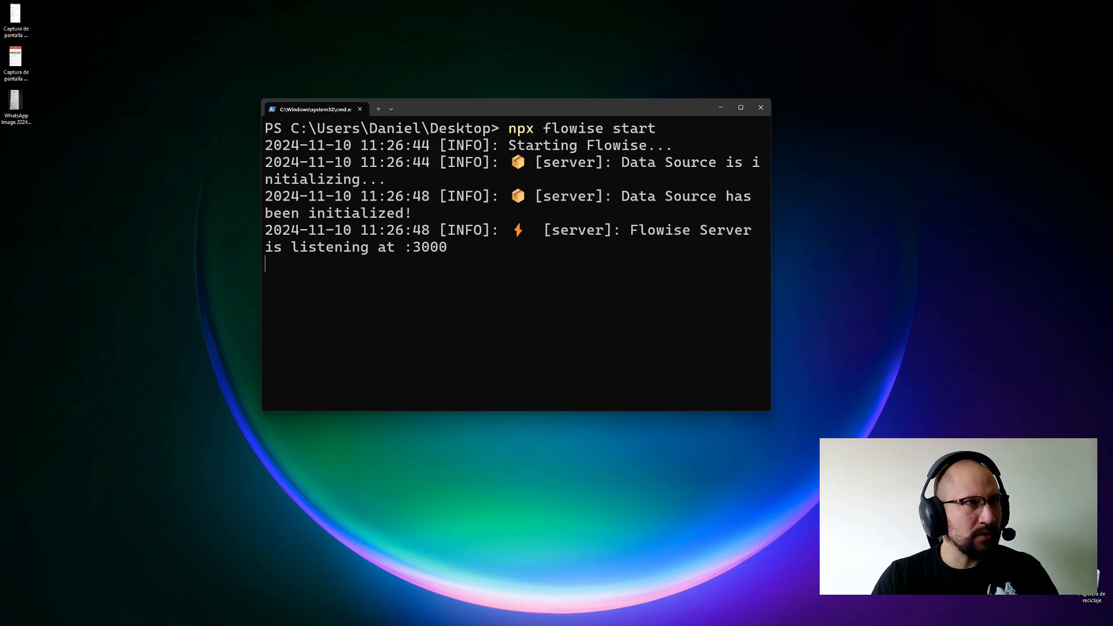
Load Flowise at localhost:3000 and create a new agentflow from the Agentflows list.
drag(0, 63, 735, 2)
text(l)
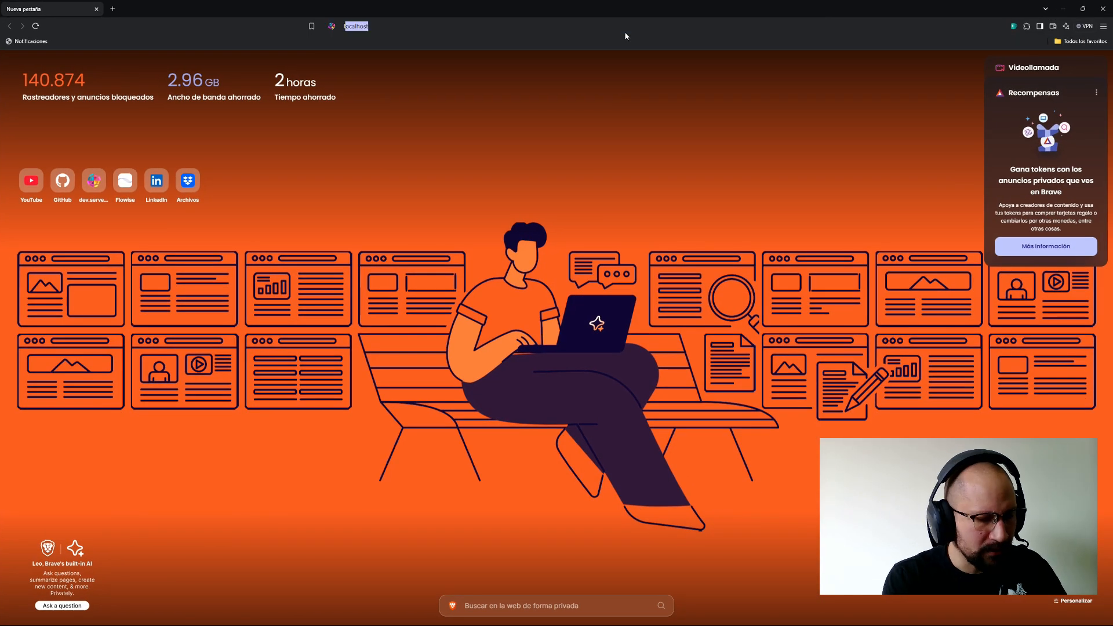
text(ocalhost:)
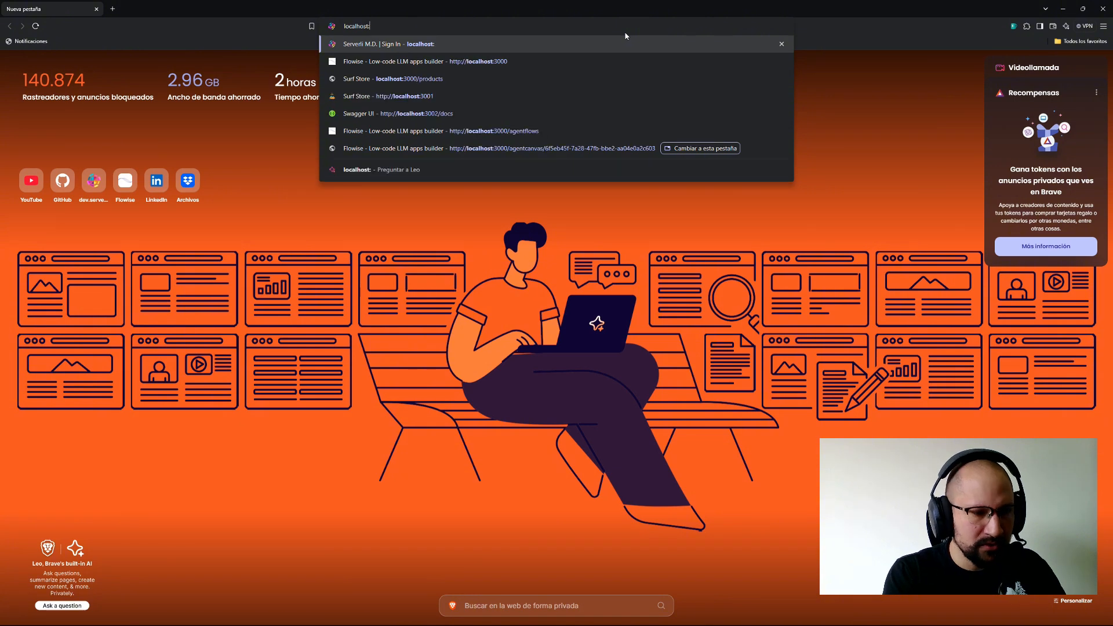
text(3000)
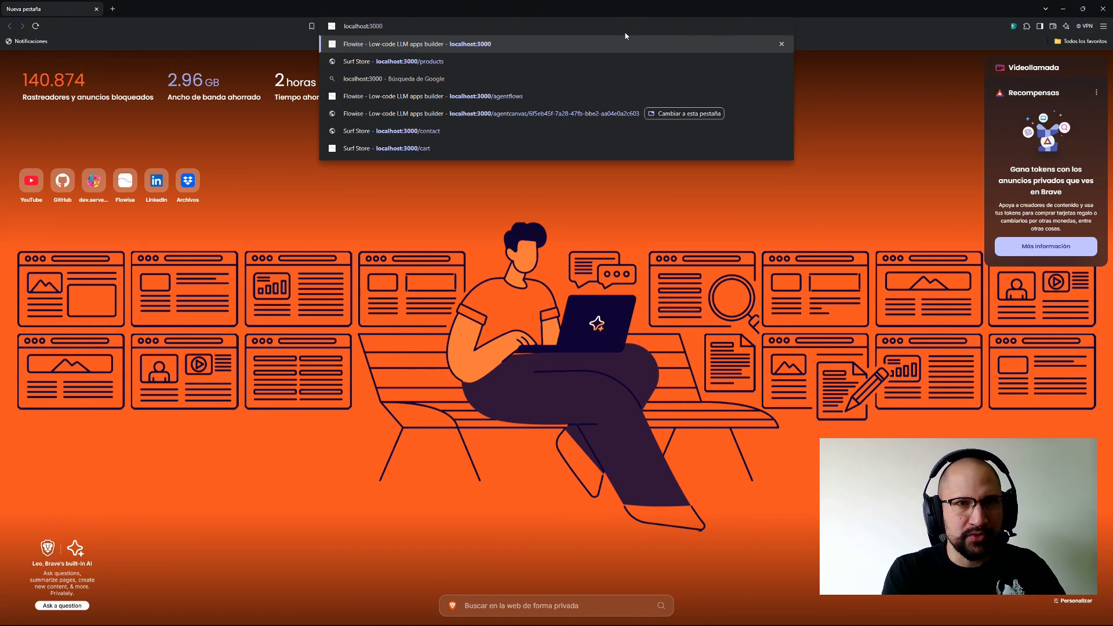
key(Return)
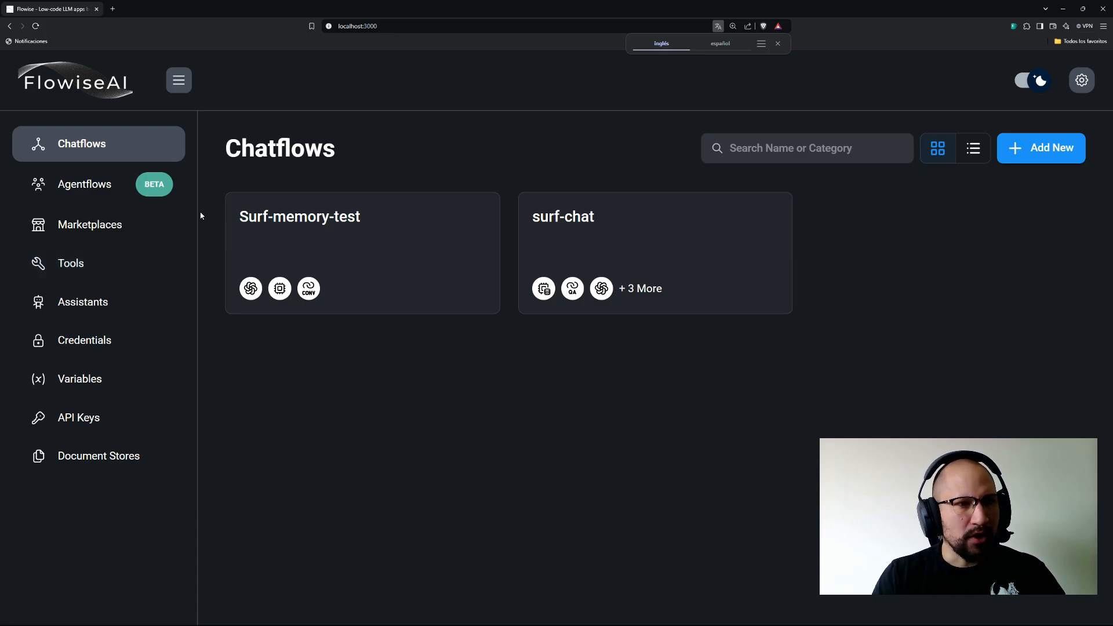
click(87, 176)
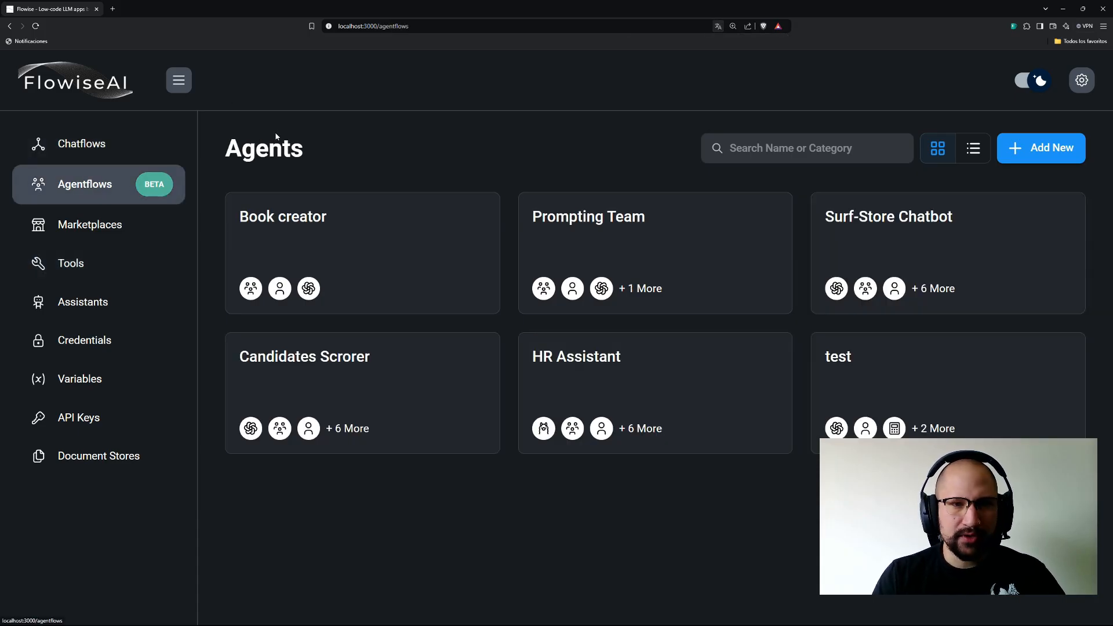
click(1038, 148)
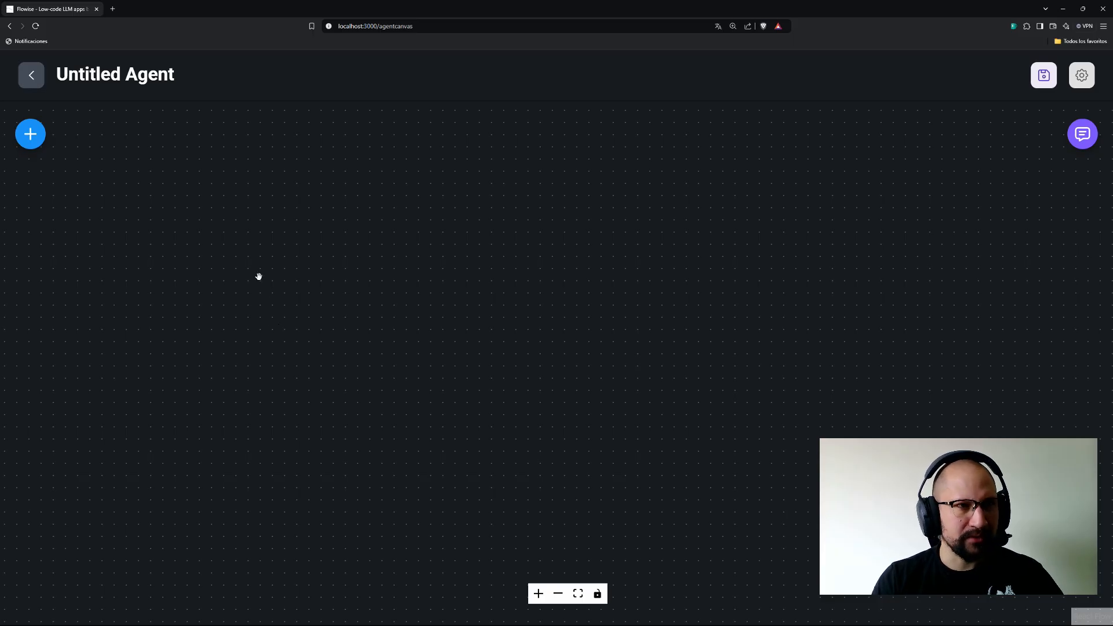
Add a ChatOpenAI node to the canvas, position it, and open a blank browser tab.
click(32, 135)
click(88, 220)
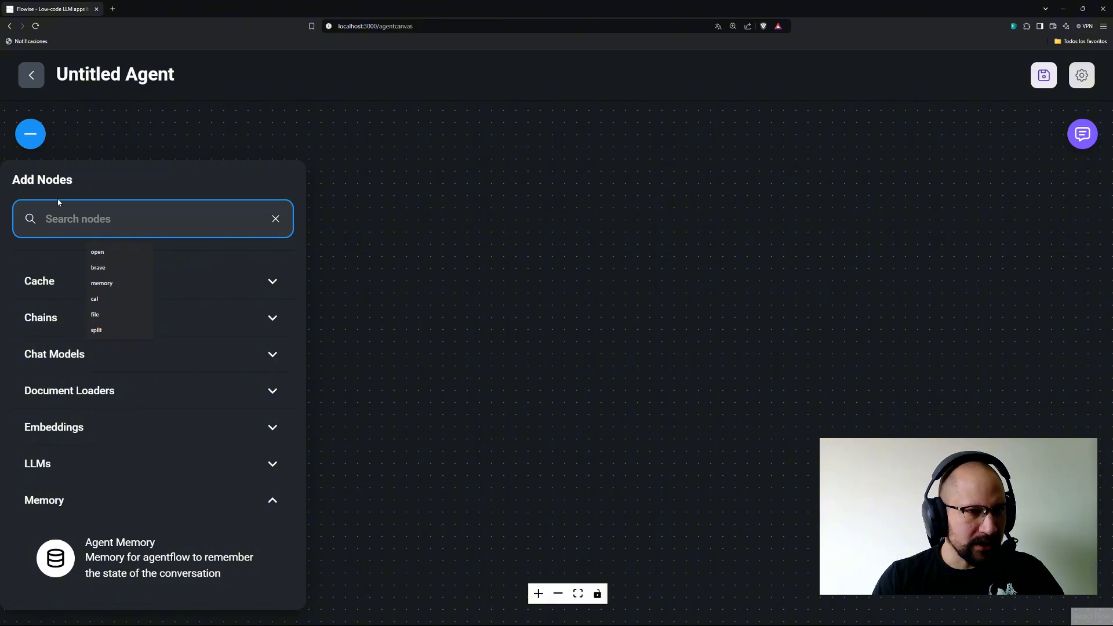
text(open)
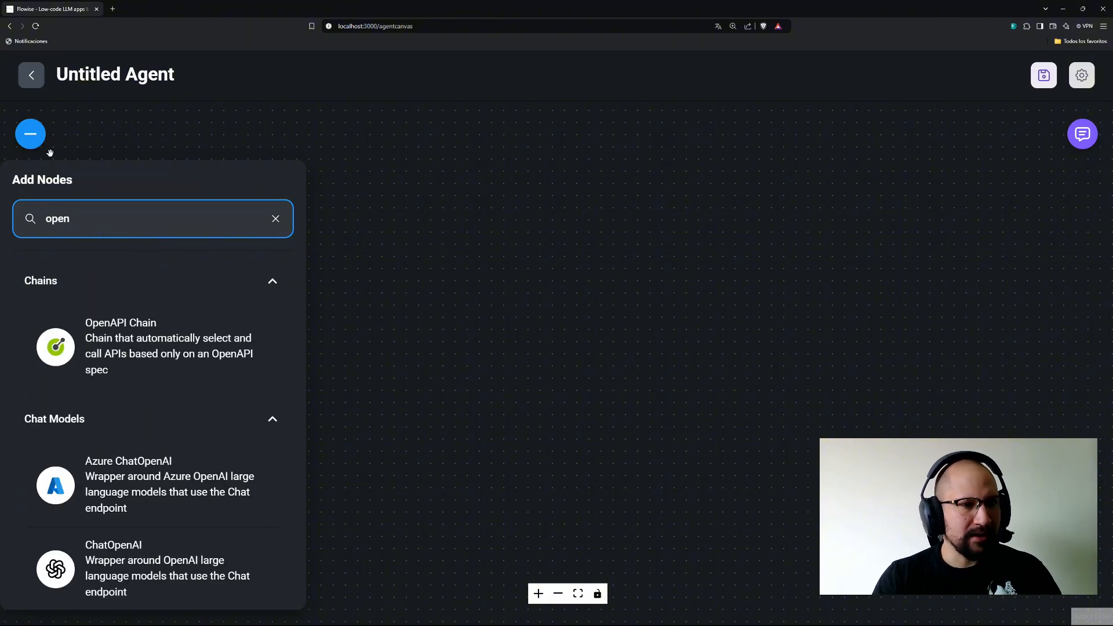
scroll(38, 420, down, 1)
drag(116, 522, 583, 274)
drag(557, 162, 458, 153)
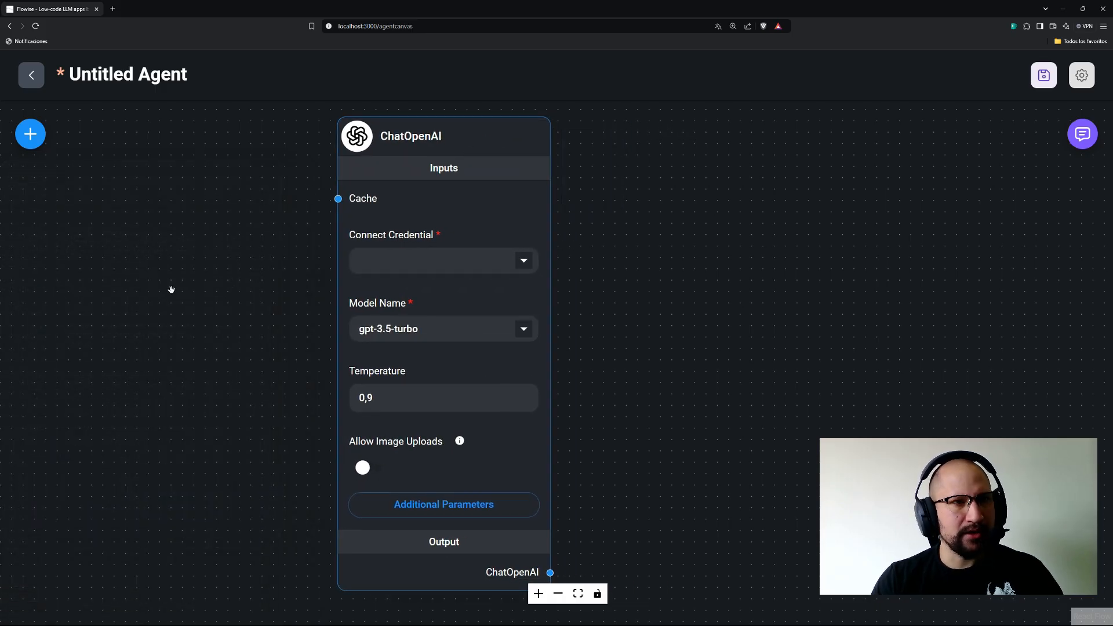
scroll(688, 298, down, 2)
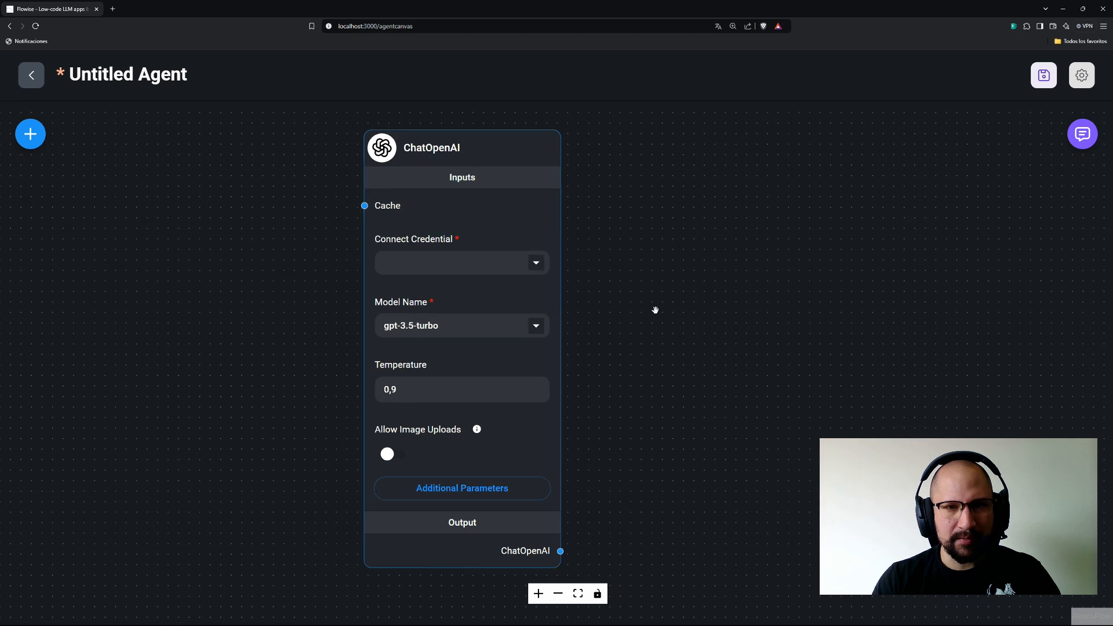
drag(613, 302, 572, 283)
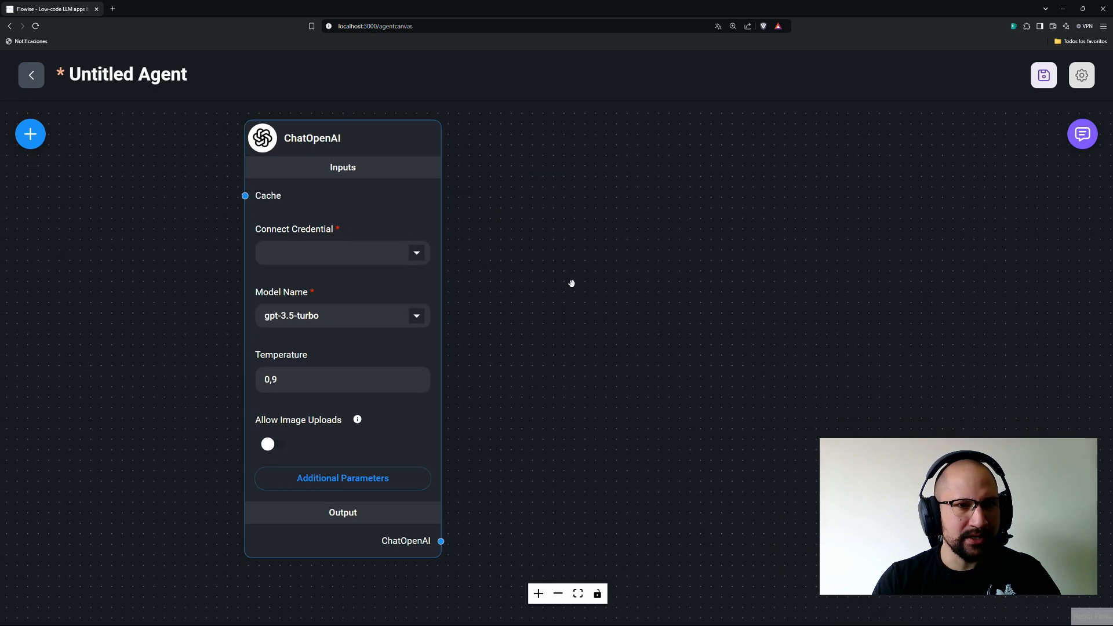
click(113, 8)
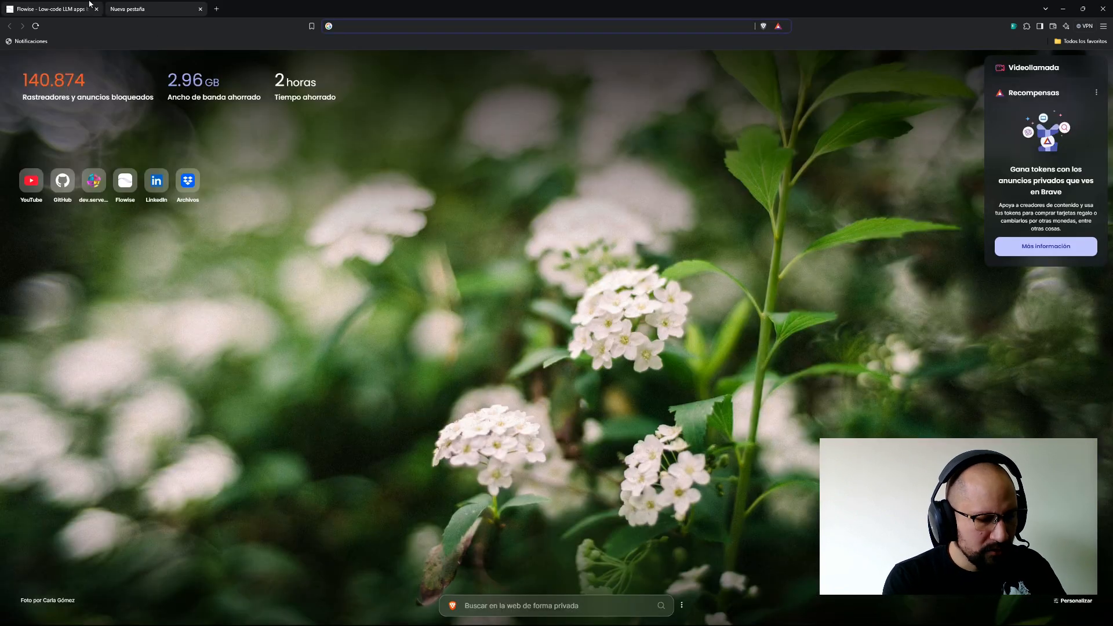
Open the OpenAI Platform and go to the project's API keys page.
text(plat)
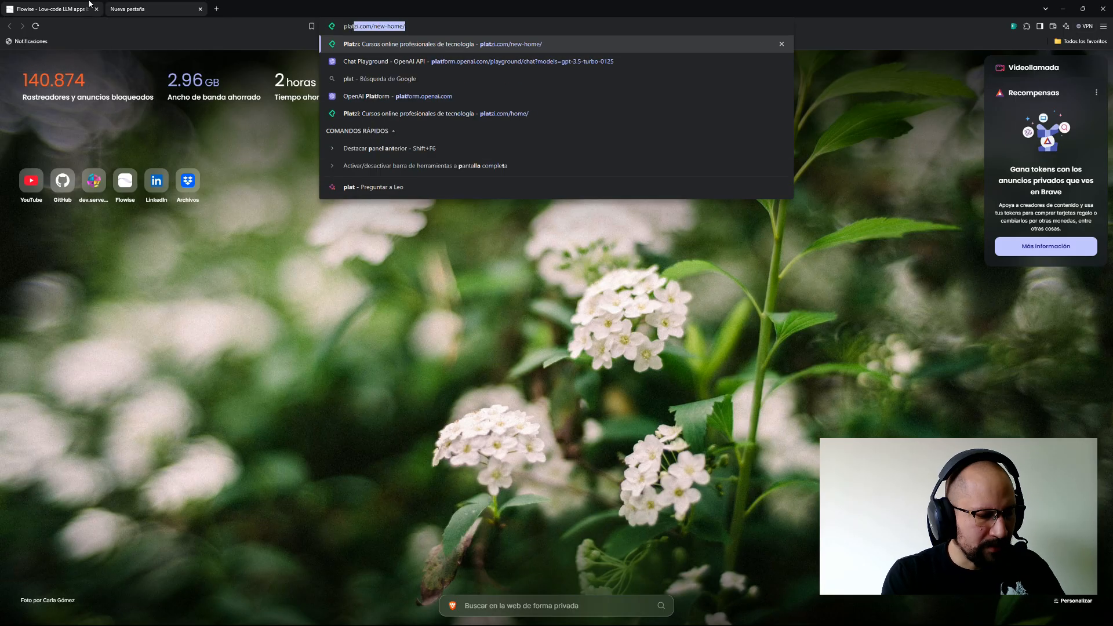
text(form.opena)
key(Return)
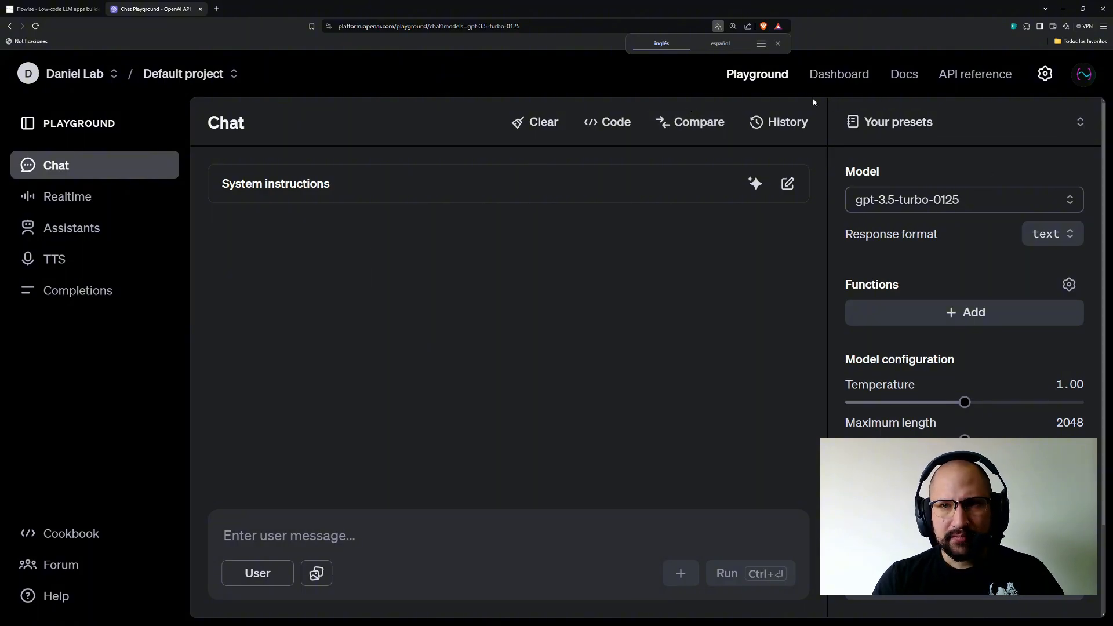
click(835, 83)
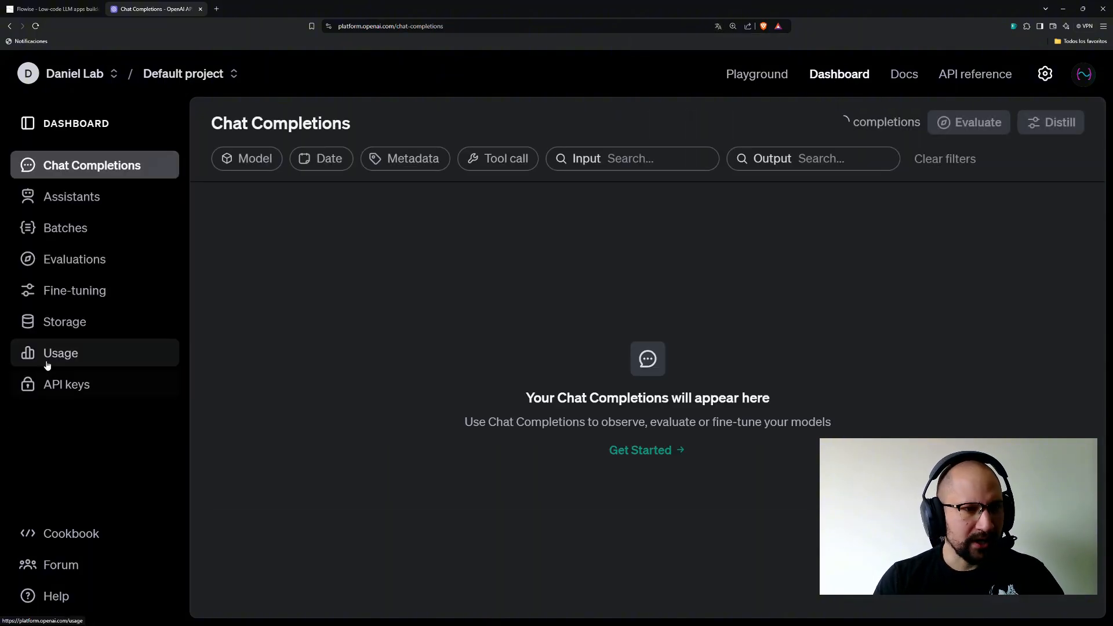
click(64, 386)
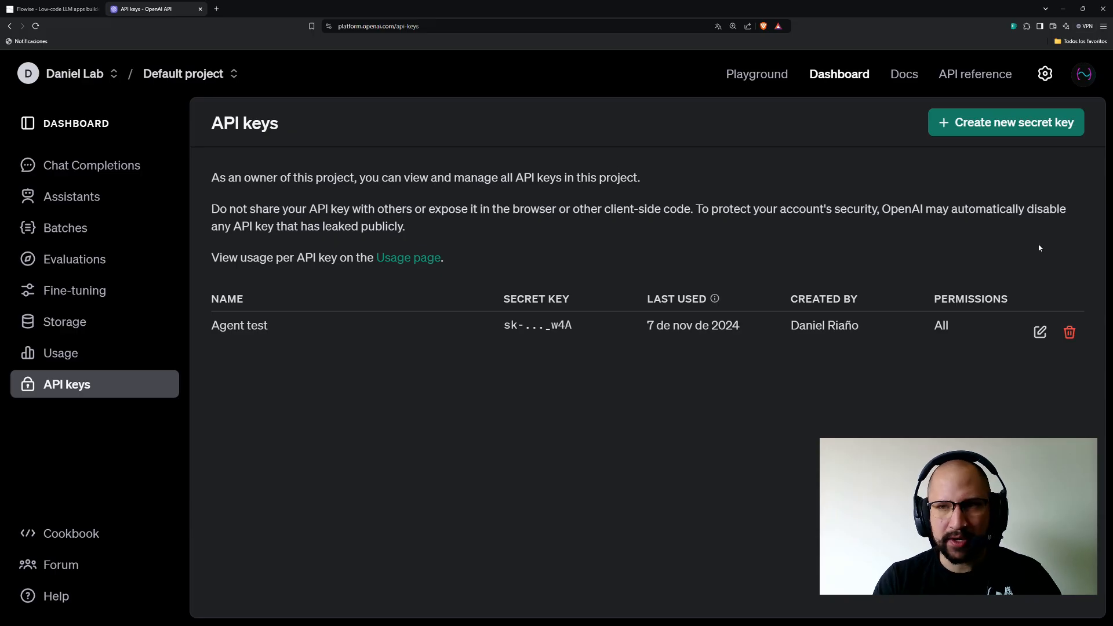
Create a secret key named invoces-automation, copy it, and return to Flowise.
click(965, 123)
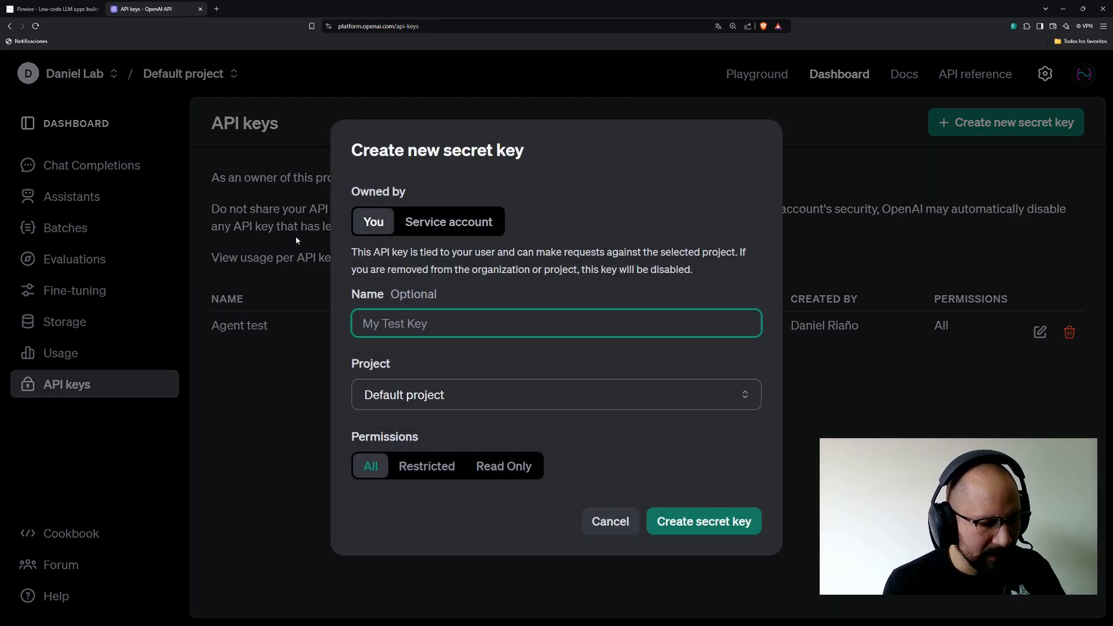
text(inv)
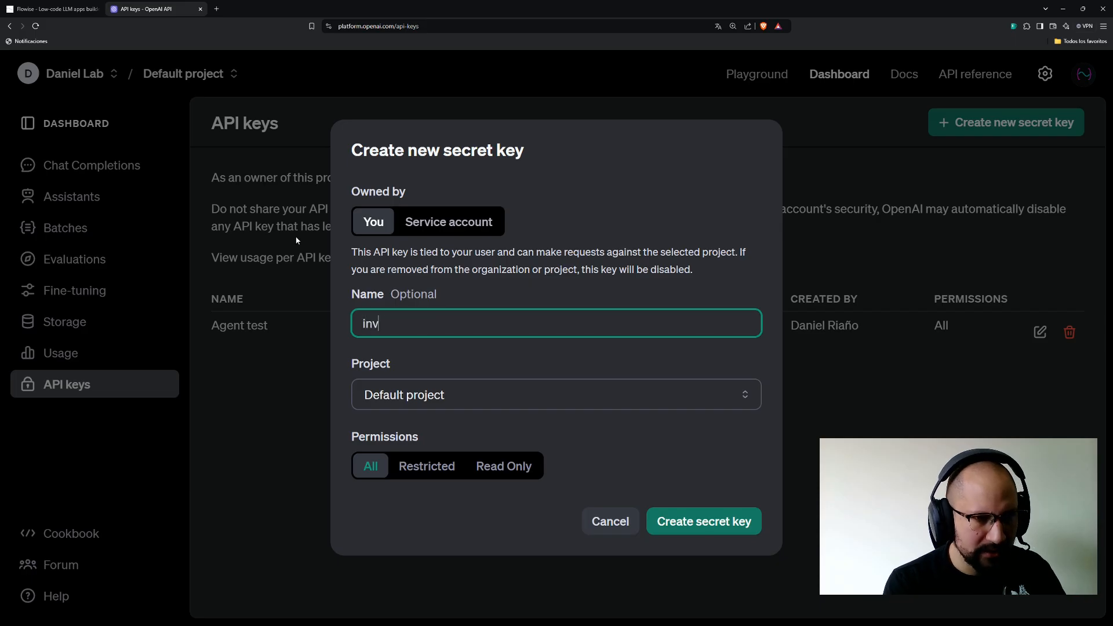
text(oces)
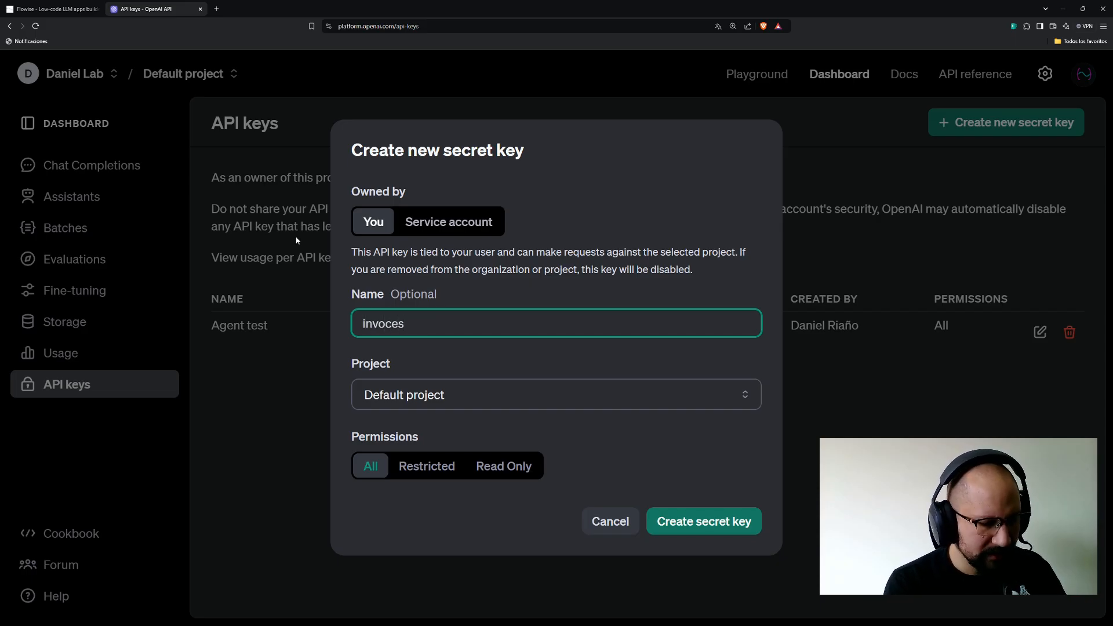
text(-automation)
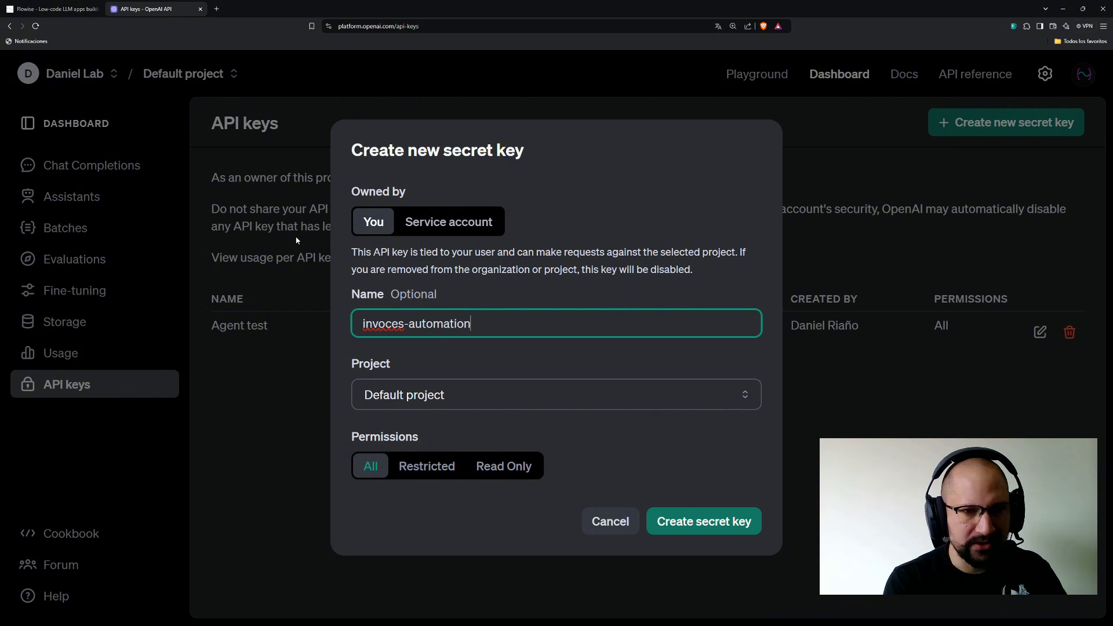
click(711, 521)
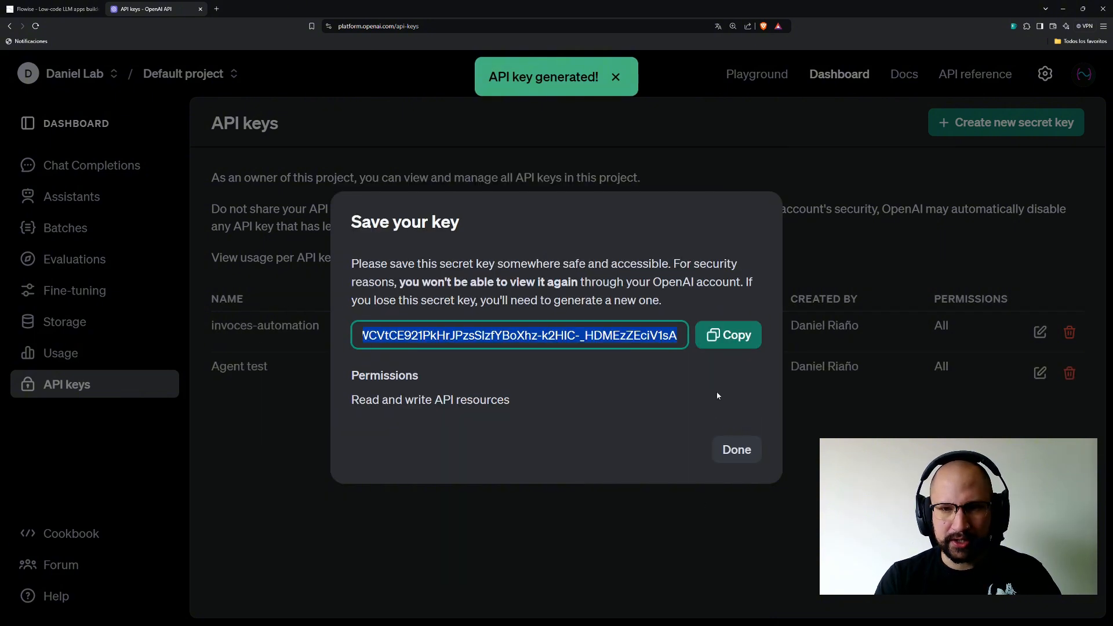
click(728, 336)
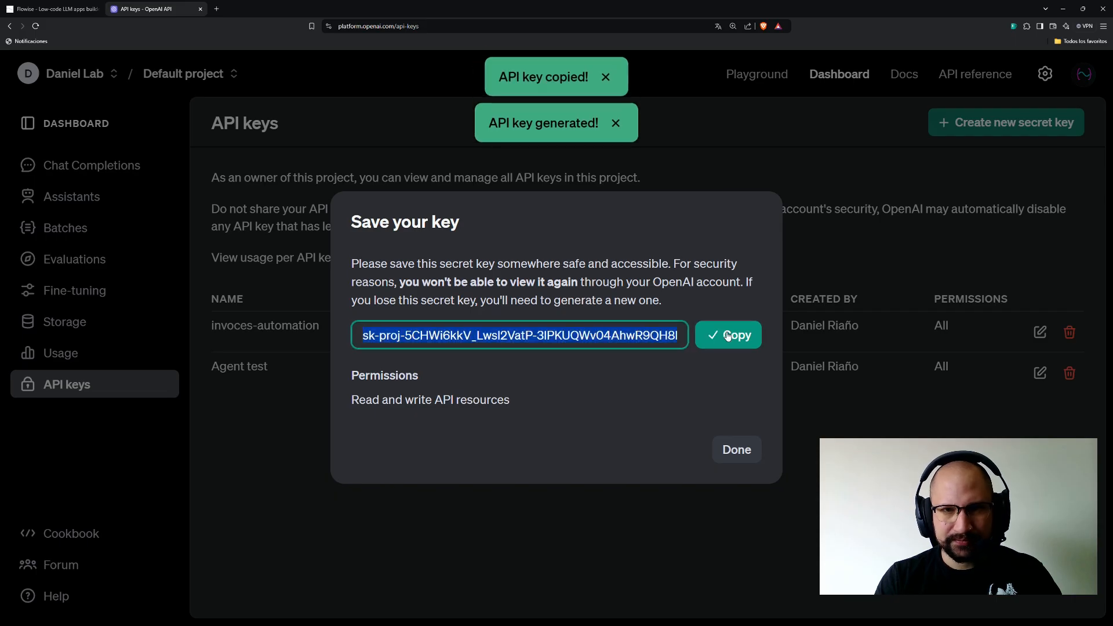
click(749, 459)
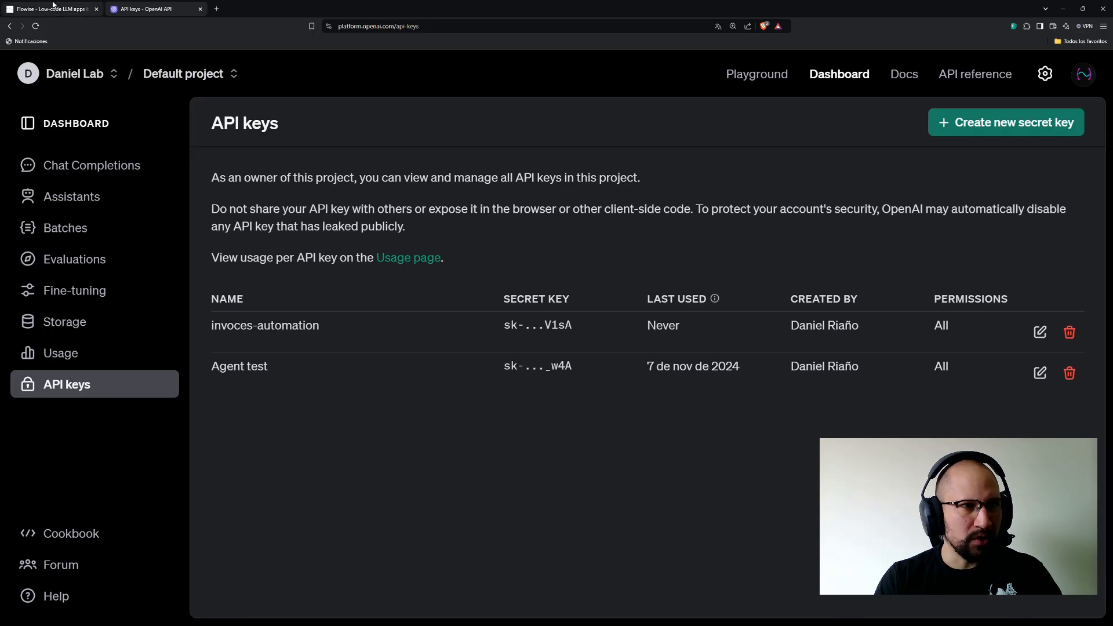
click(54, 10)
Add a new OpenAI credential for ChatOpenAI using the pasted API key.
click(418, 258)
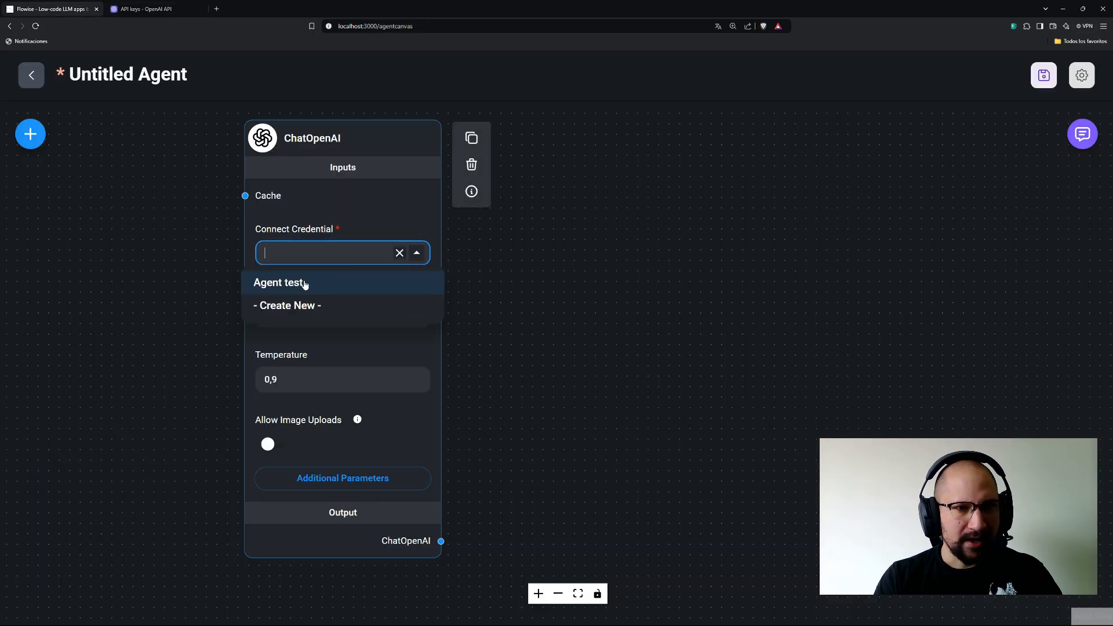
click(292, 303)
click(409, 308)
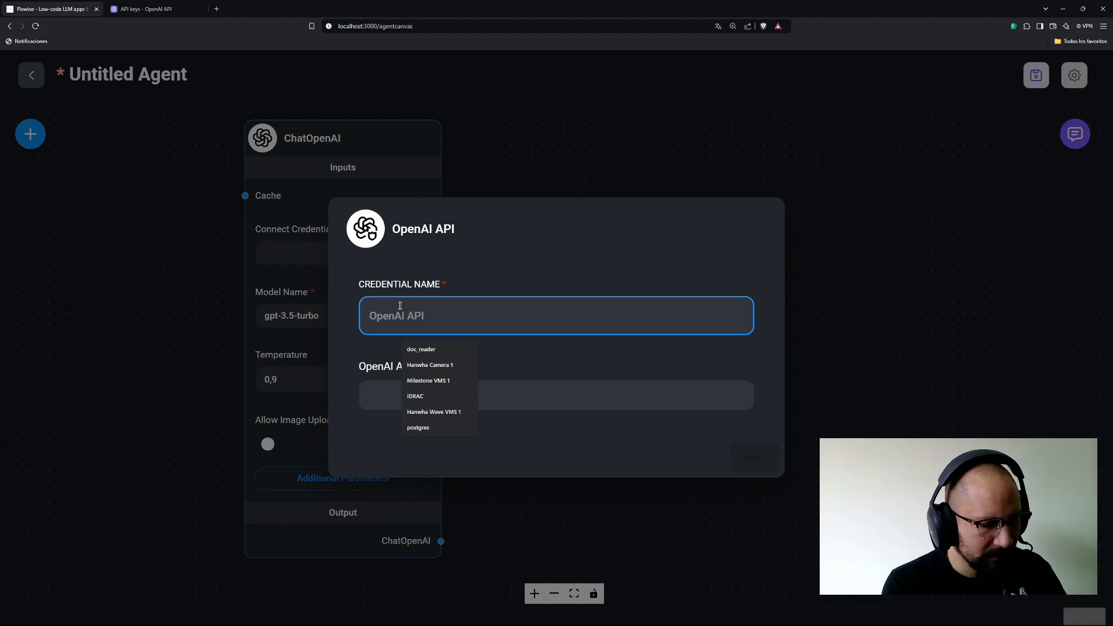
text(invoces-)
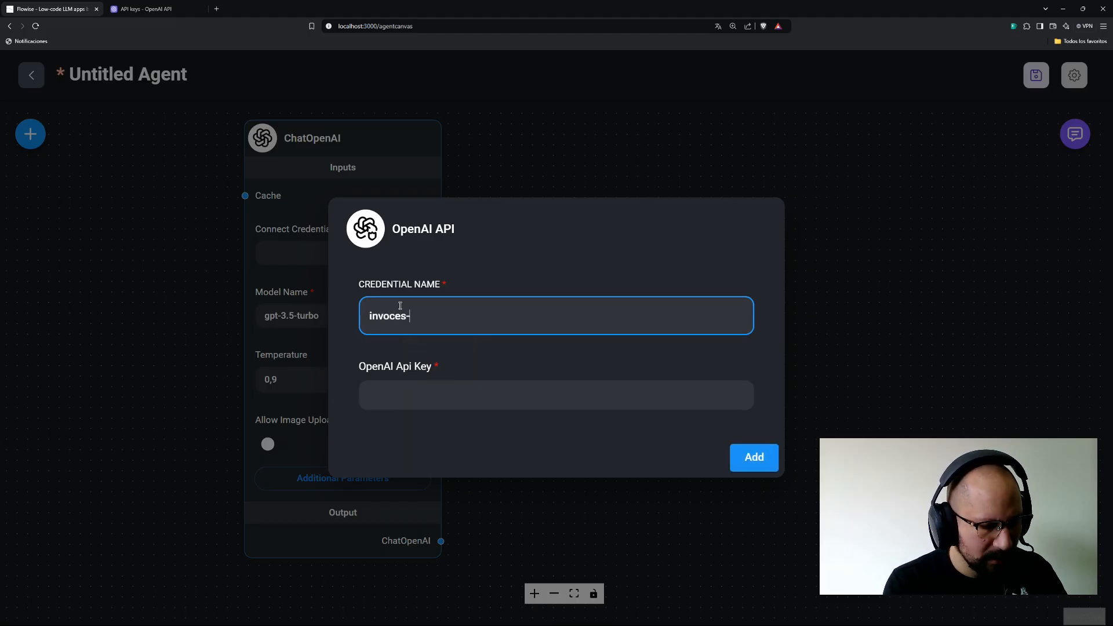
text(automa)
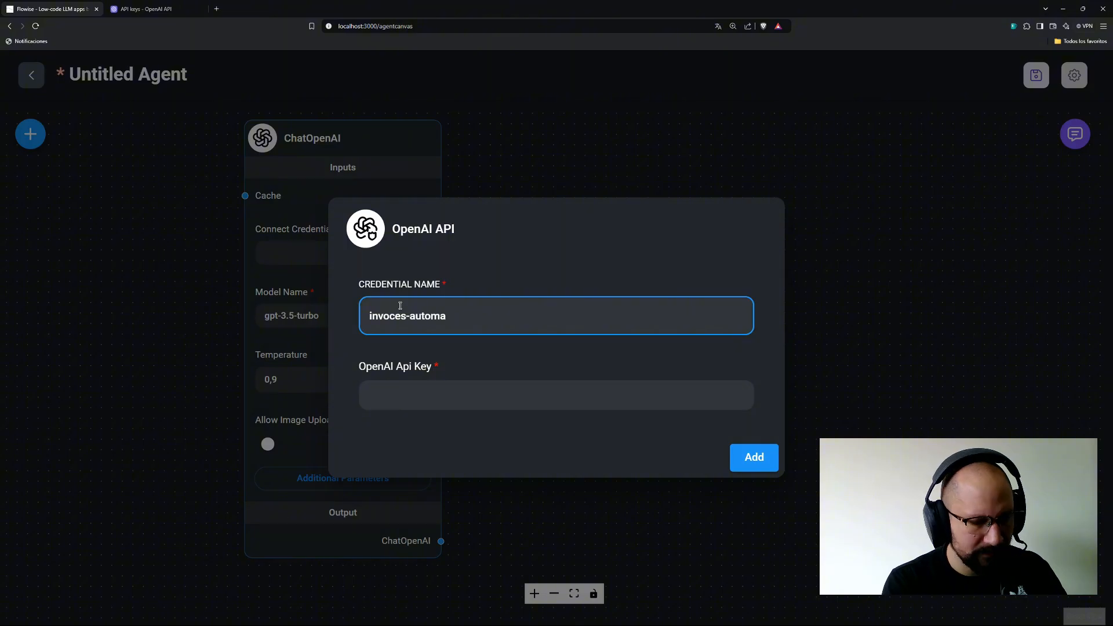
text(rtiotion)
click(436, 389)
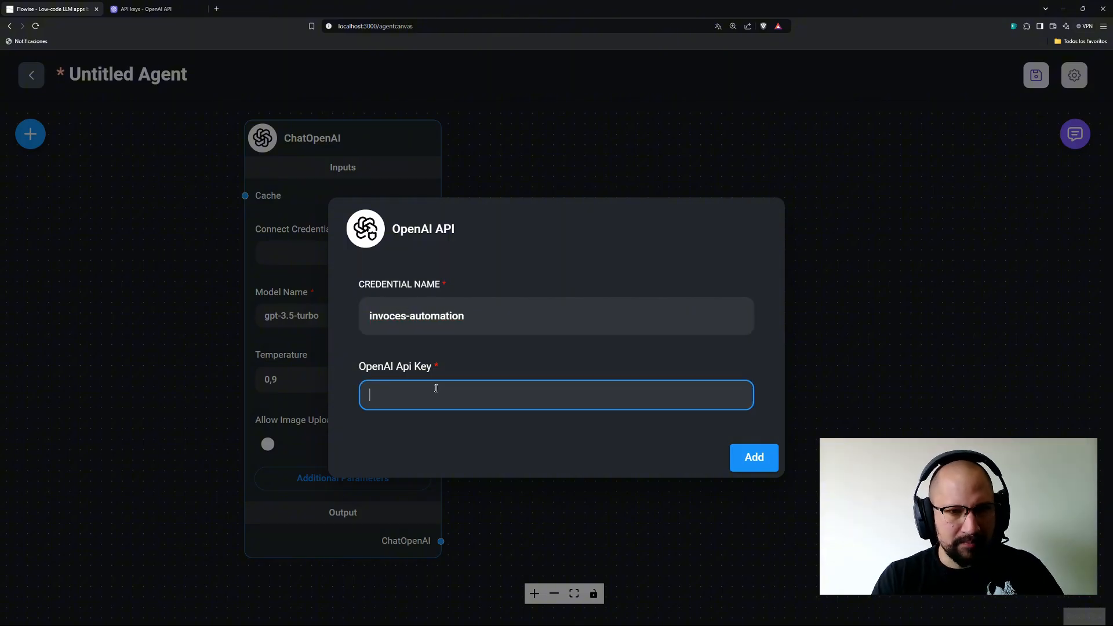
key(ctrl+v)
click(762, 463)
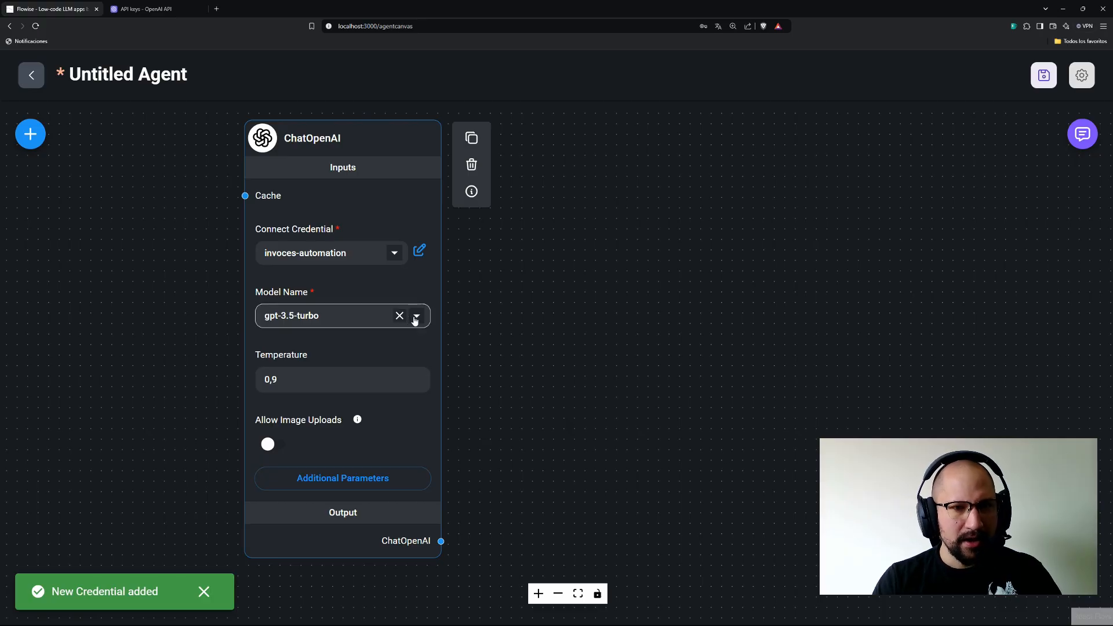
Set the ChatOpenAI model name to gpt-4o-mini (latest).
click(415, 317)
scroll(335, 380, up, 5)
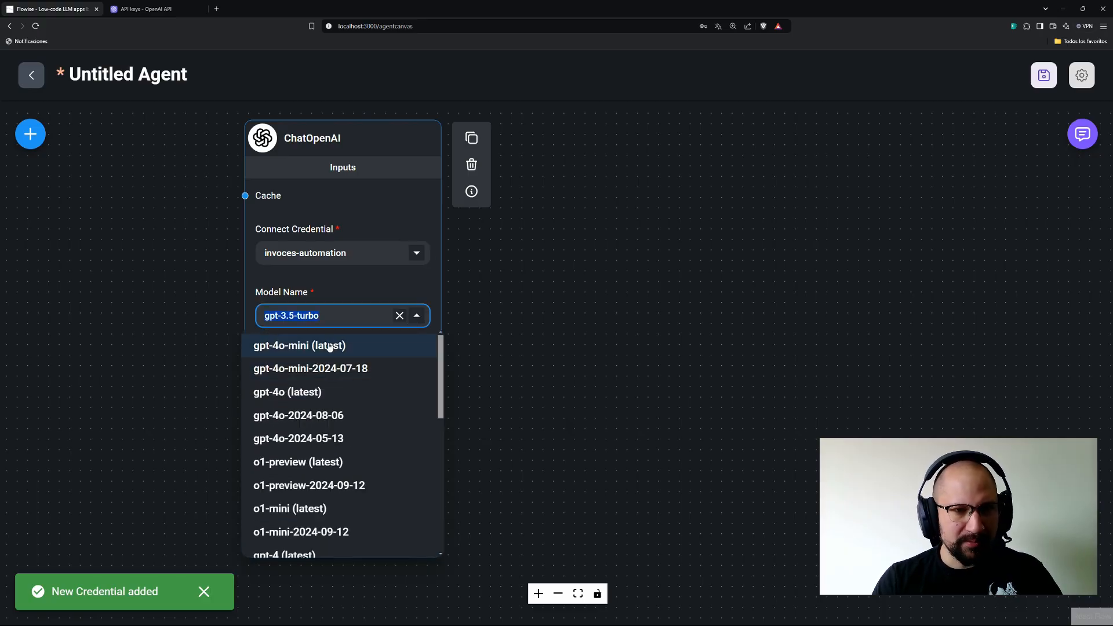
click(308, 353)
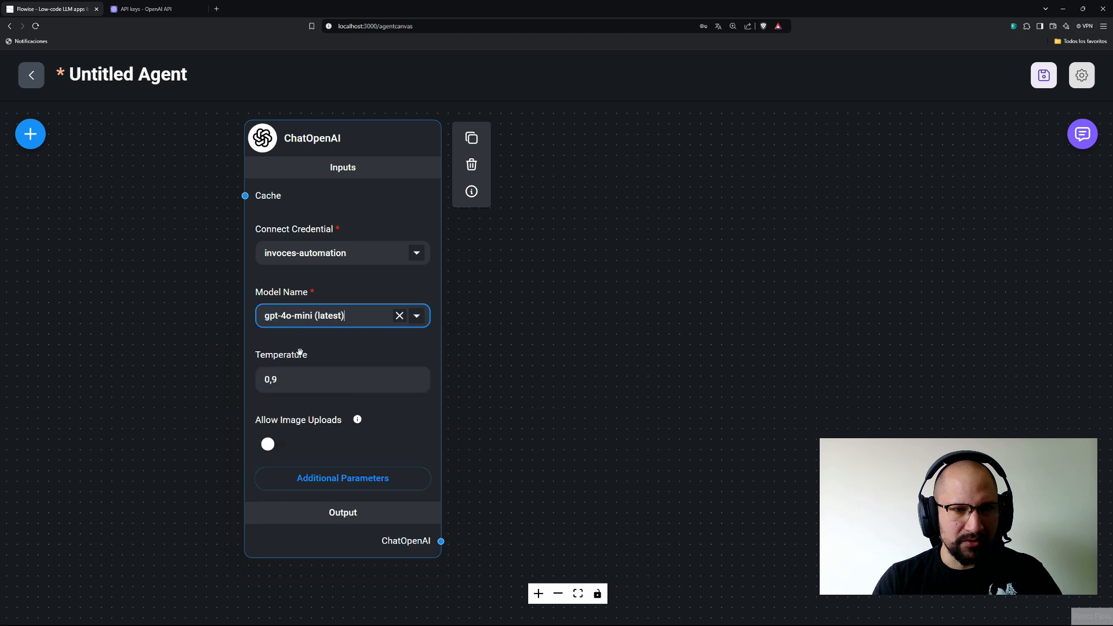
click(579, 433)
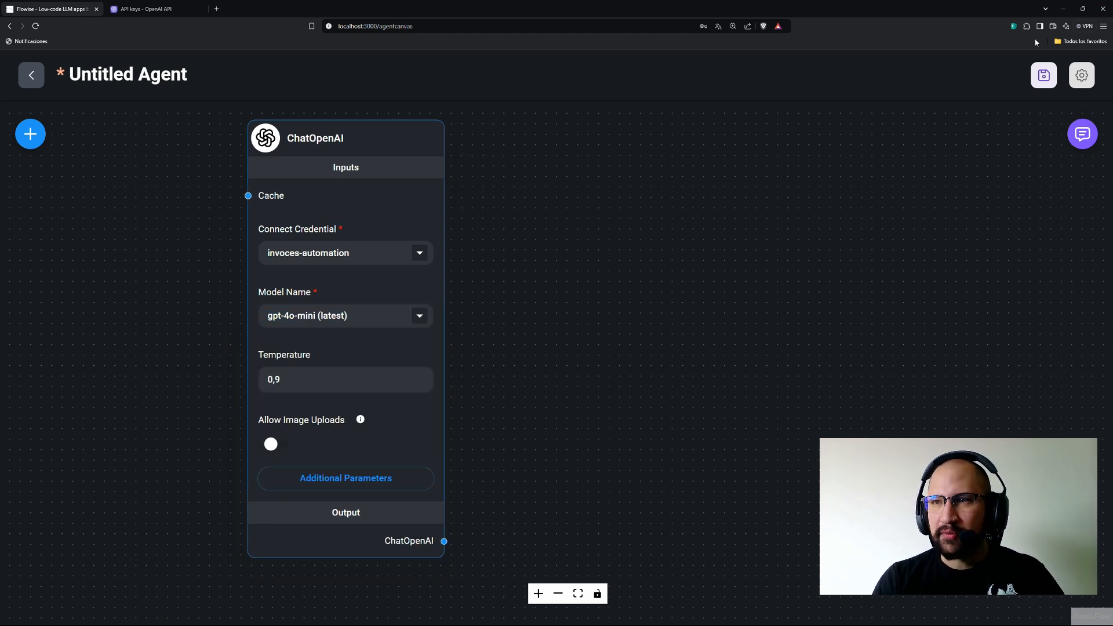
Save the agent under the name 'invoces automation'.
click(1044, 77)
click(467, 342)
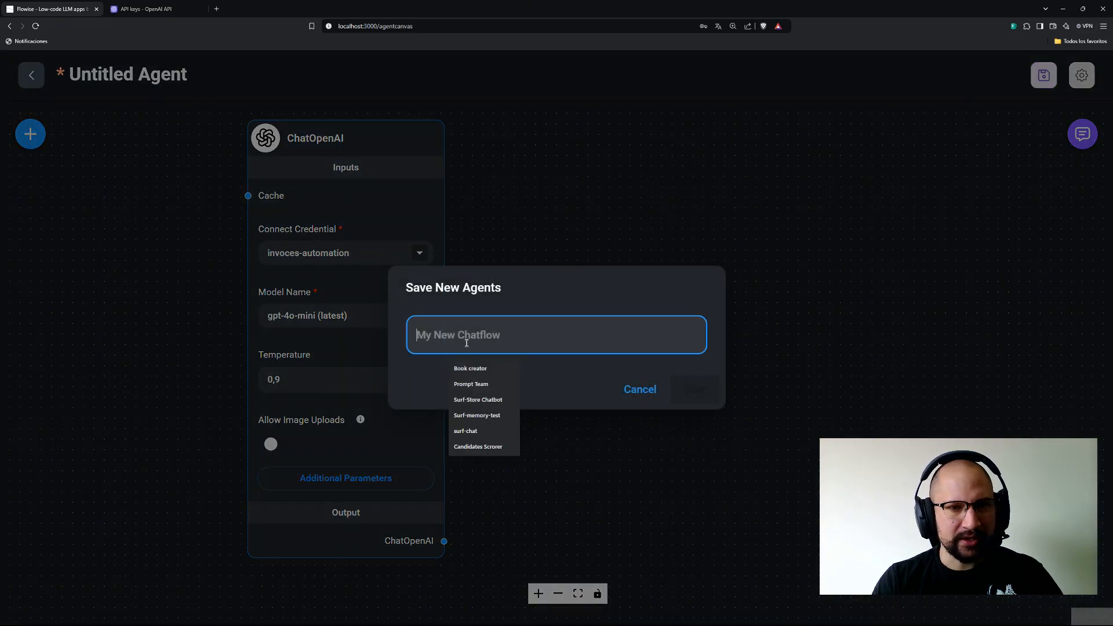
text(i)
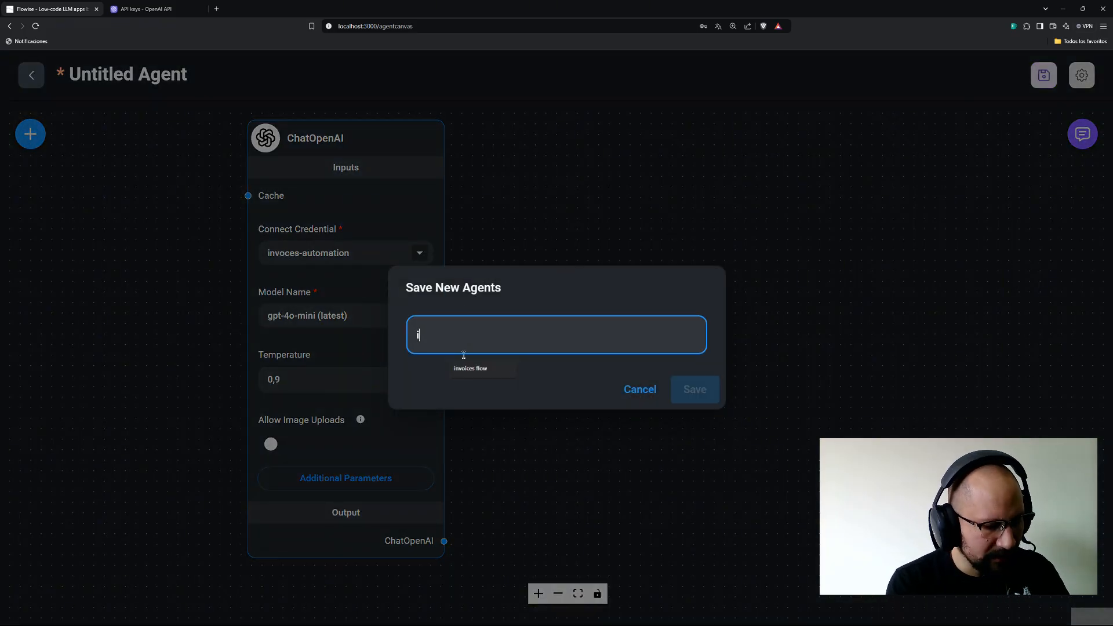
text(nvoces a)
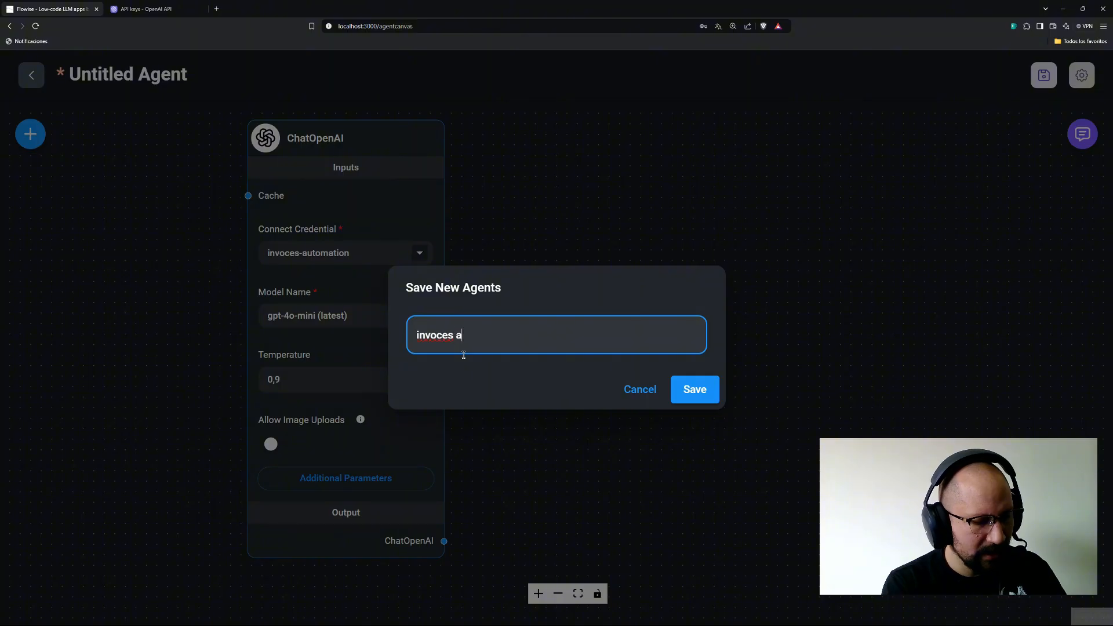
text(utomation)
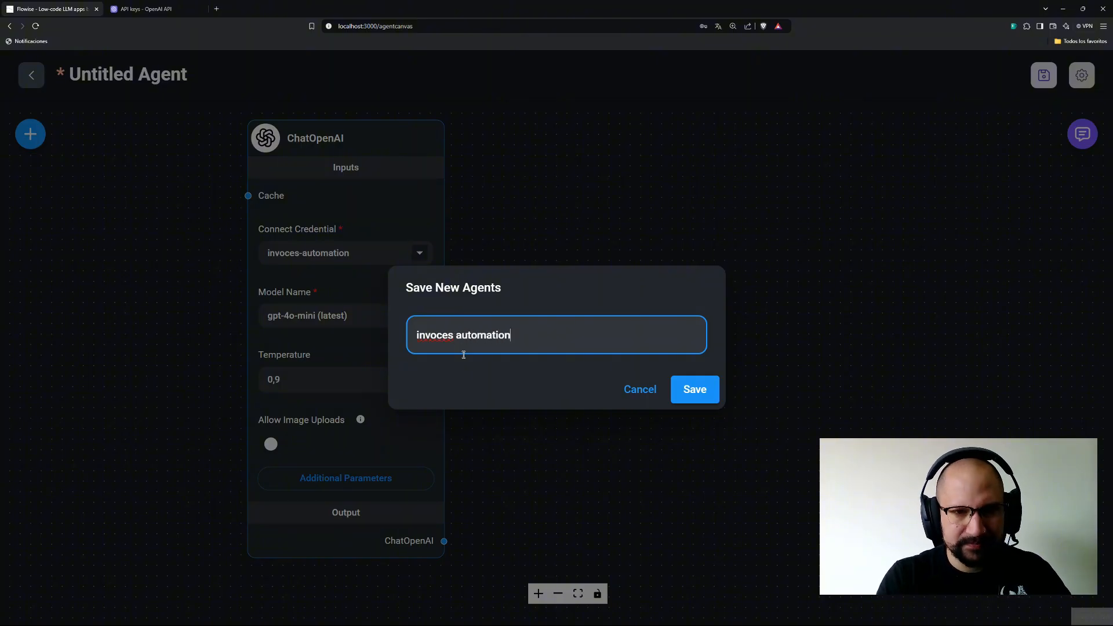
click(690, 388)
drag(626, 362, 534, 360)
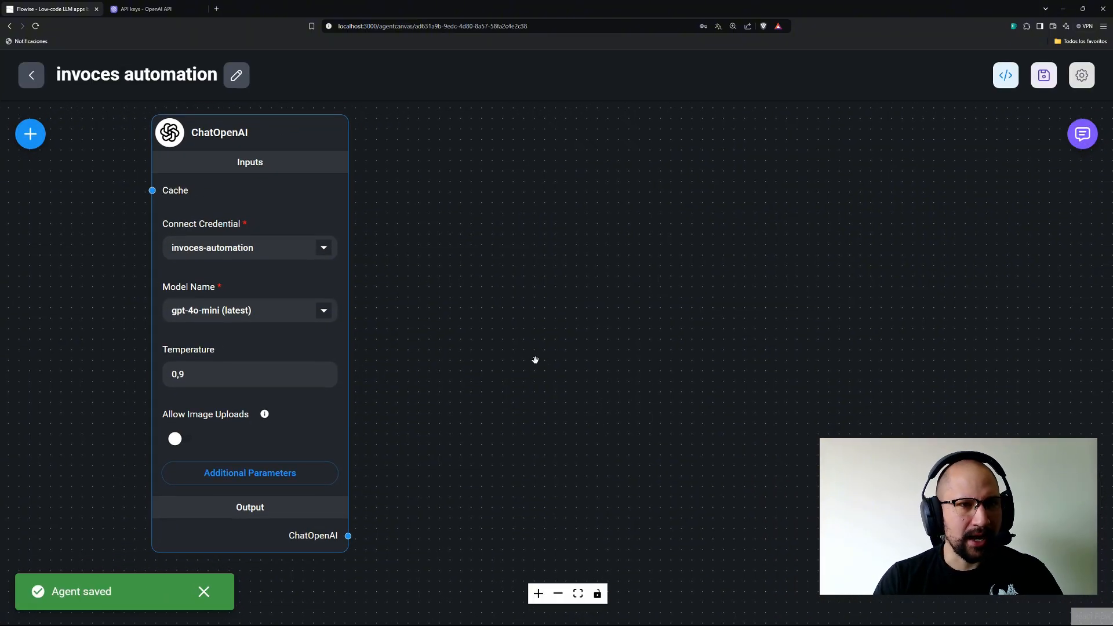
drag(452, 388, 423, 392)
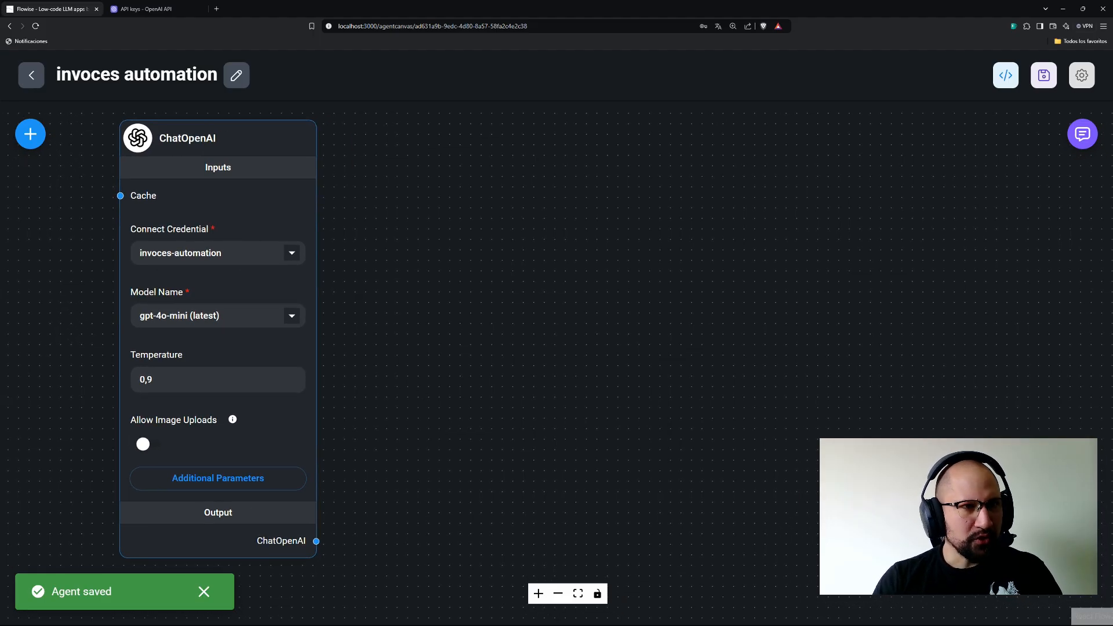
Add a Supervisor node and wire ChatOpenAI into its Tool Calling Chat Model input.
click(30, 134)
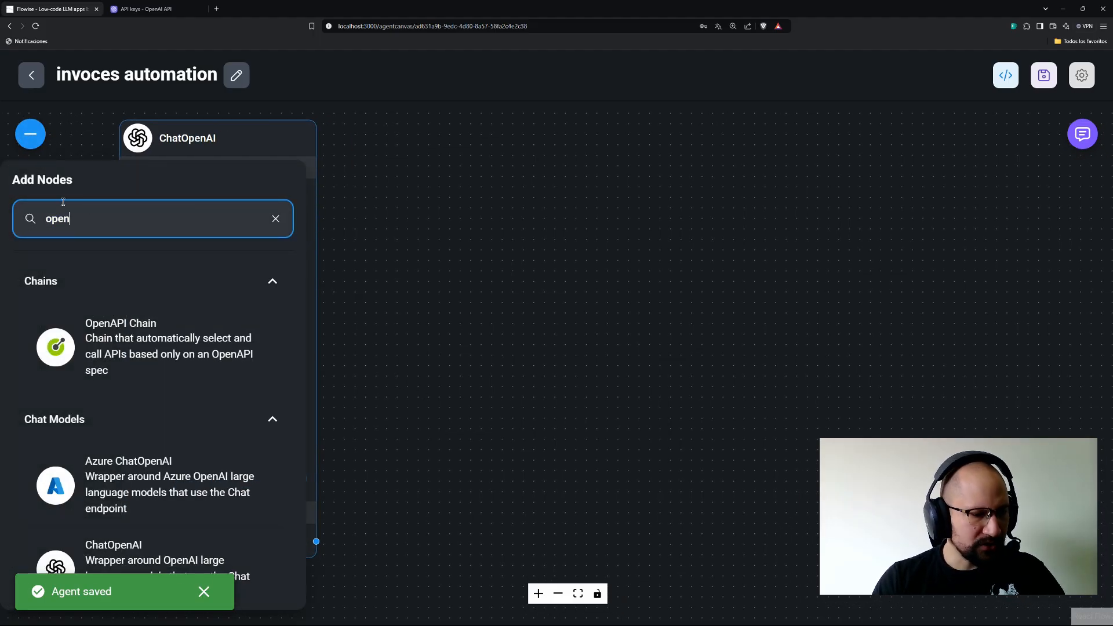
key(BackSpace)
key(BackSpace)
key(BackSpace)
key(BackSpace)
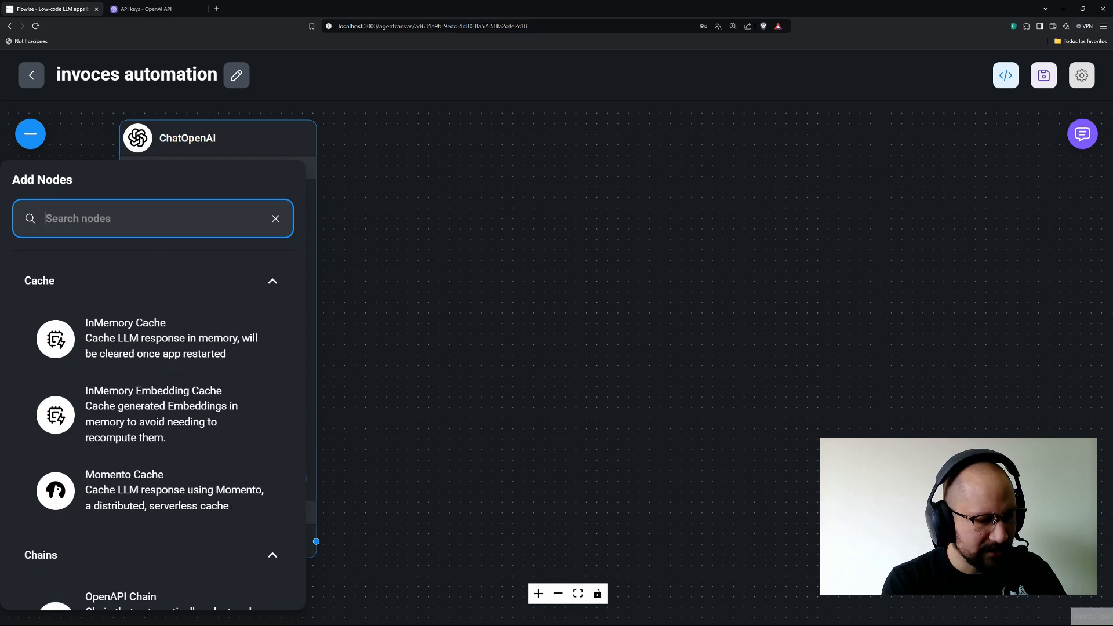
text(supe)
drag(94, 344, 577, 201)
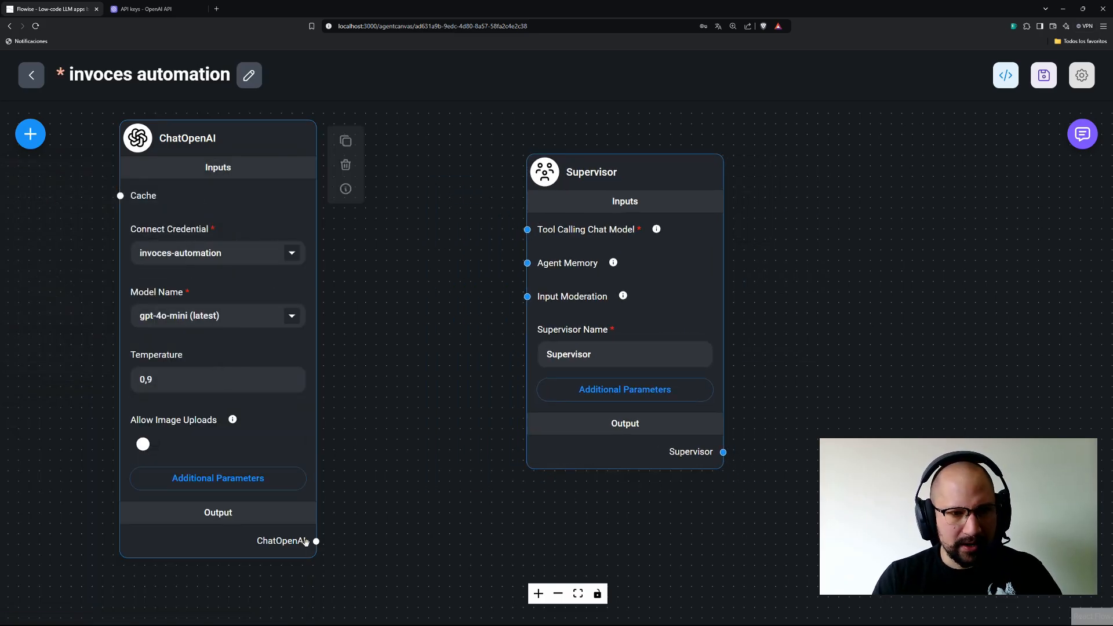
drag(316, 541, 527, 230)
Switch on Allow Image Uploads in the ChatOpenAI node, then recentre on the Supervisor.
click(658, 351)
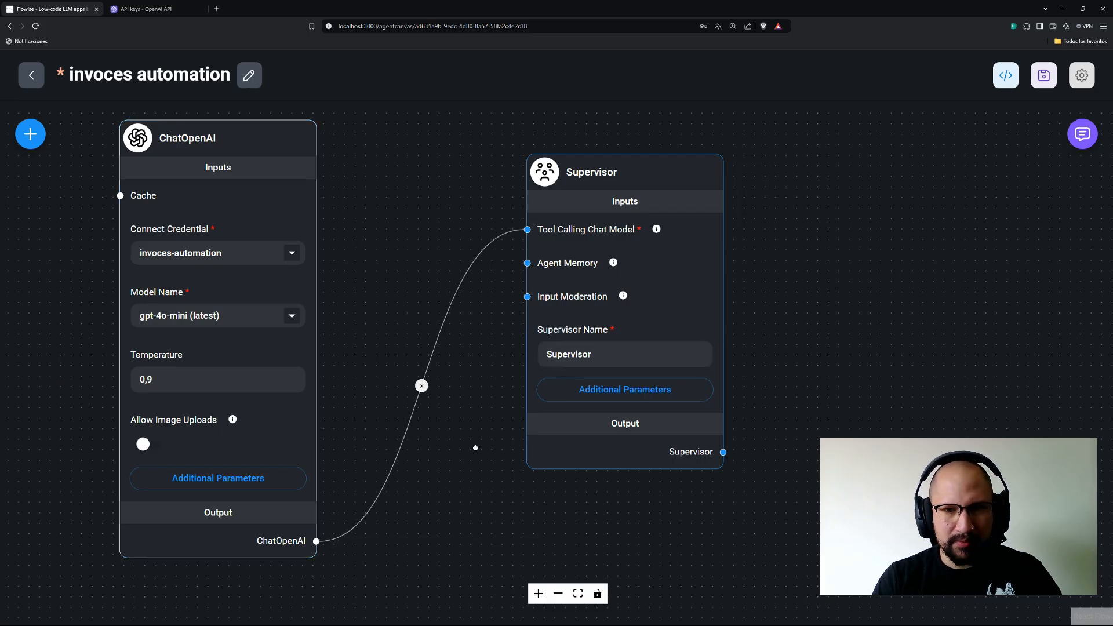
drag(475, 447, 276, 443)
drag(678, 426, 616, 420)
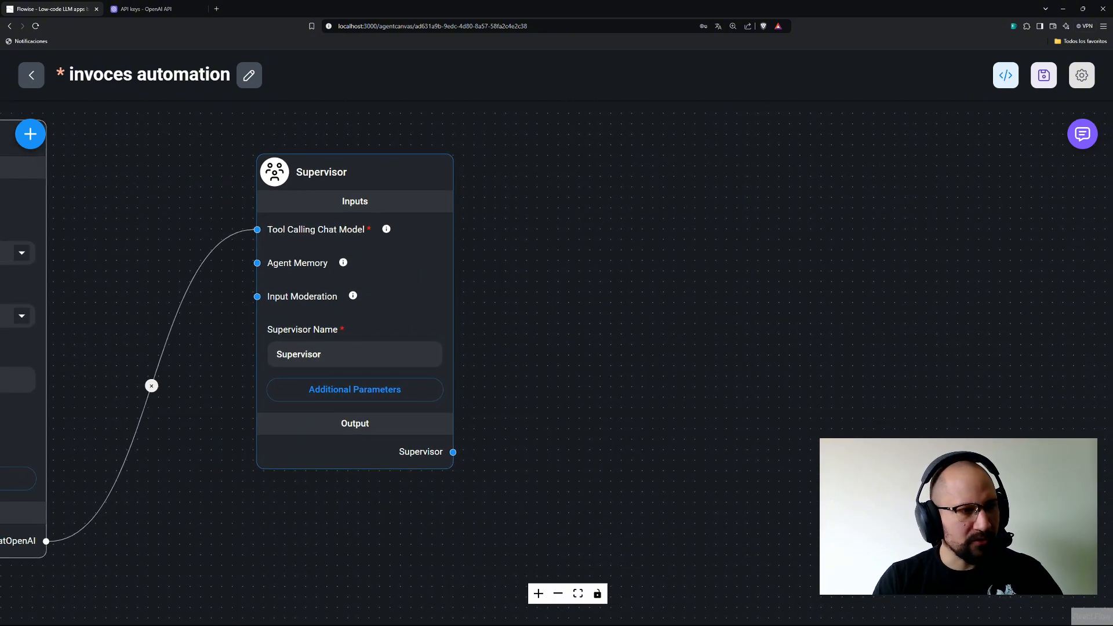
drag(169, 520, 545, 529)
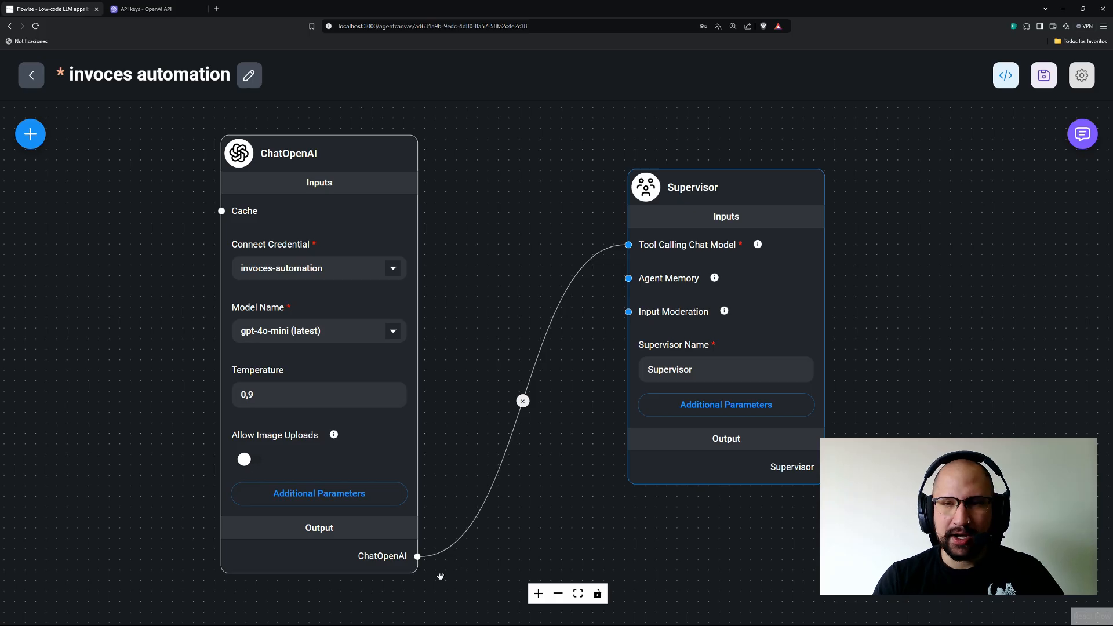
mouse_move(272, 515)
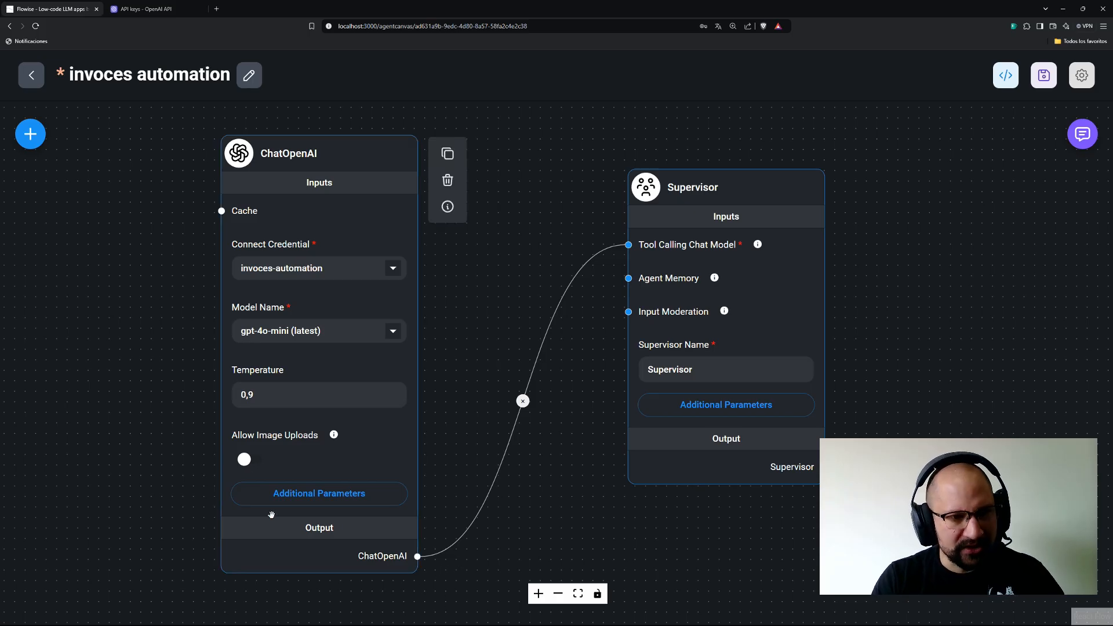
click(244, 460)
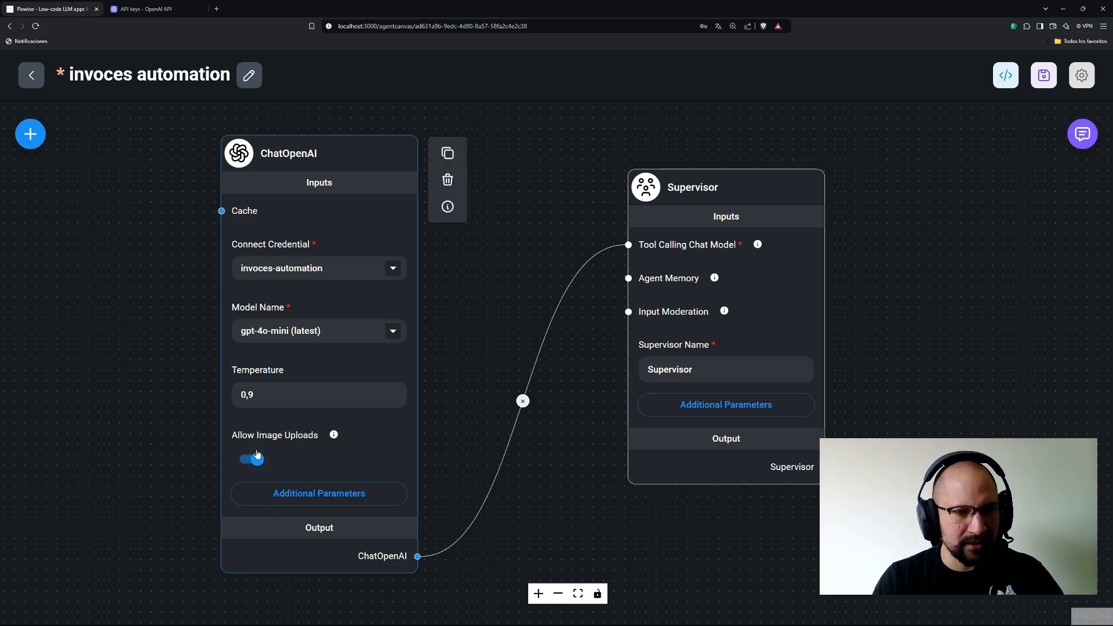
scroll(500, 301, up, 2)
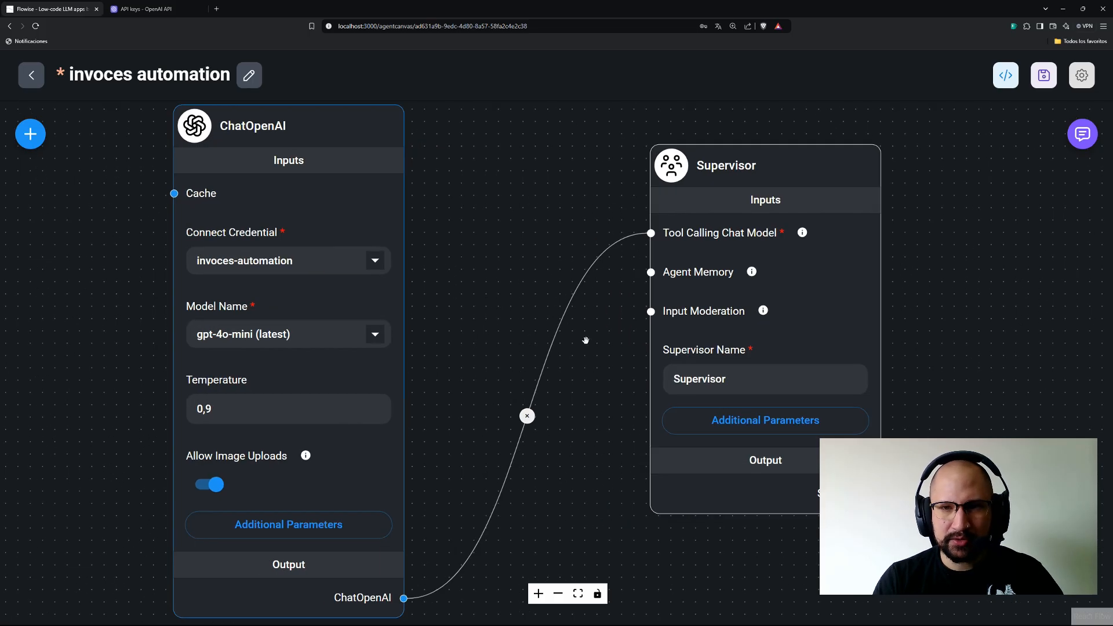
drag(589, 330, 320, 325)
scroll(425, 354, up, 1)
scroll(426, 355, up, 2)
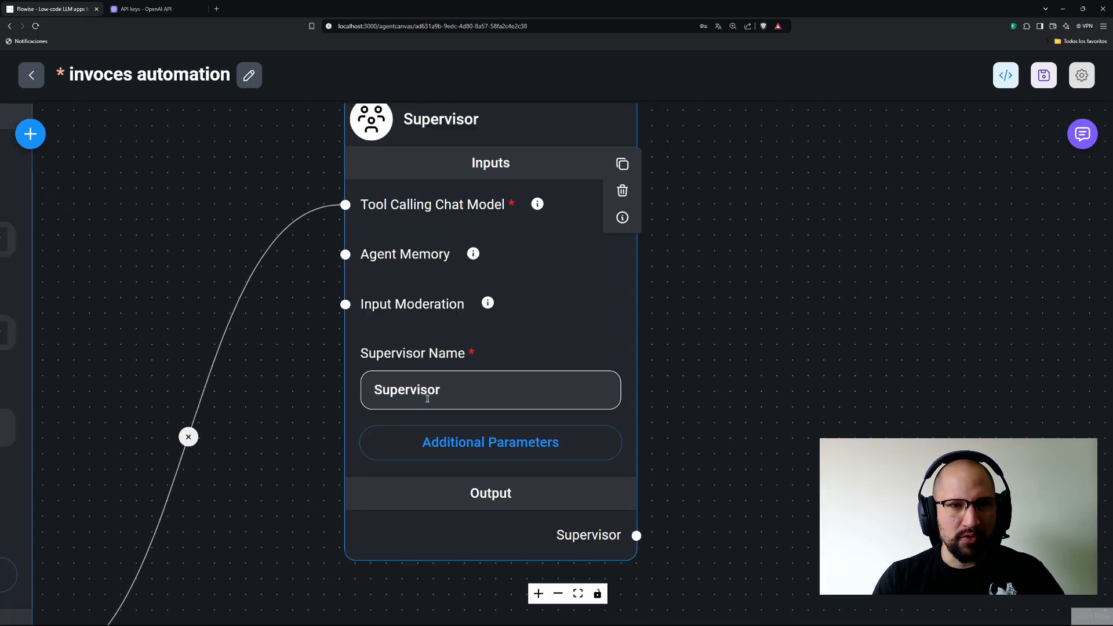
scroll(428, 395, down, 1)
drag(686, 410, 684, 437)
Paste a new Supervisor Prompt naming data_processor and passing it the user's image, then save.
click(518, 467)
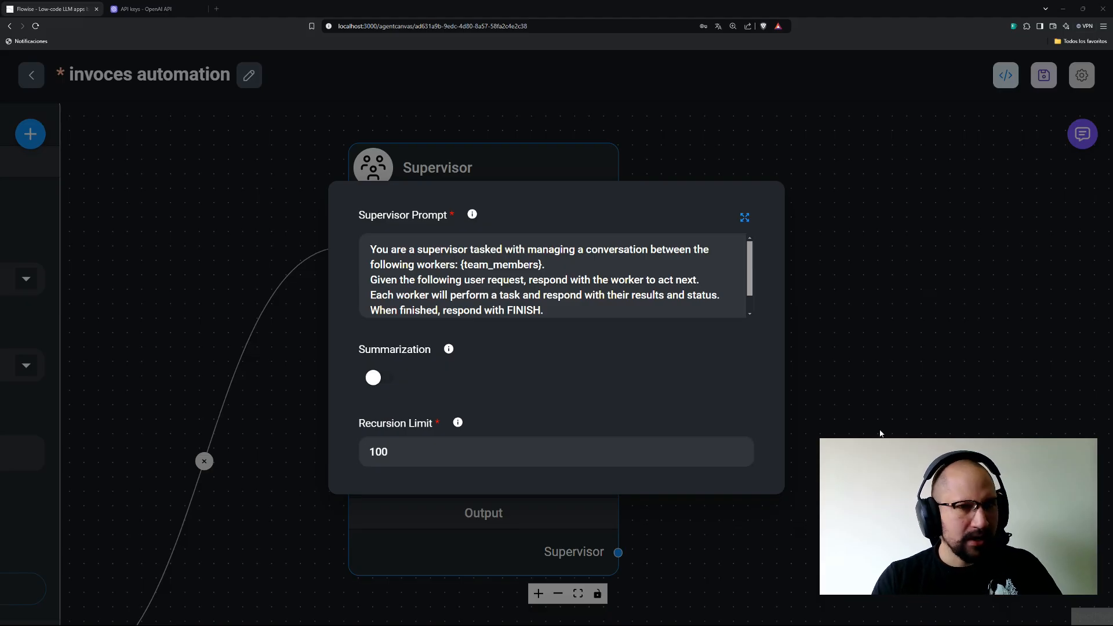
click(744, 217)
drag(571, 224, 469, 207)
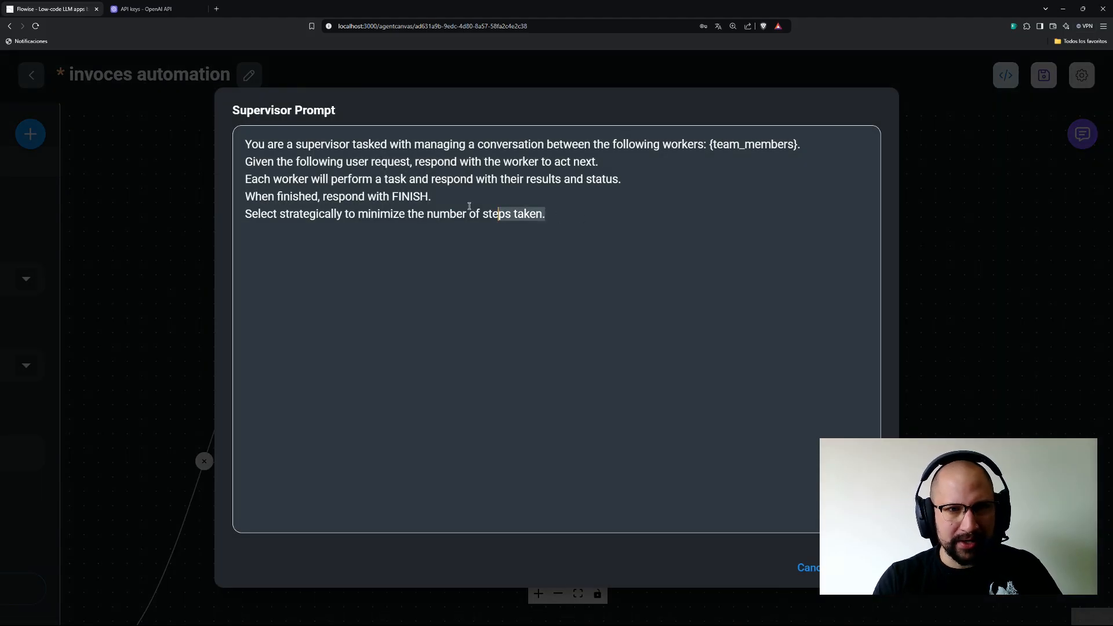
key(ctrl+a)
text(You are a supervisor tasked with managing a conversation between the following workers: data_processor. Pass the image to the data_processor given by the user and wait for the response. Each worker will perform a task and respond with their results and status. When finished, respond with FINISH.)
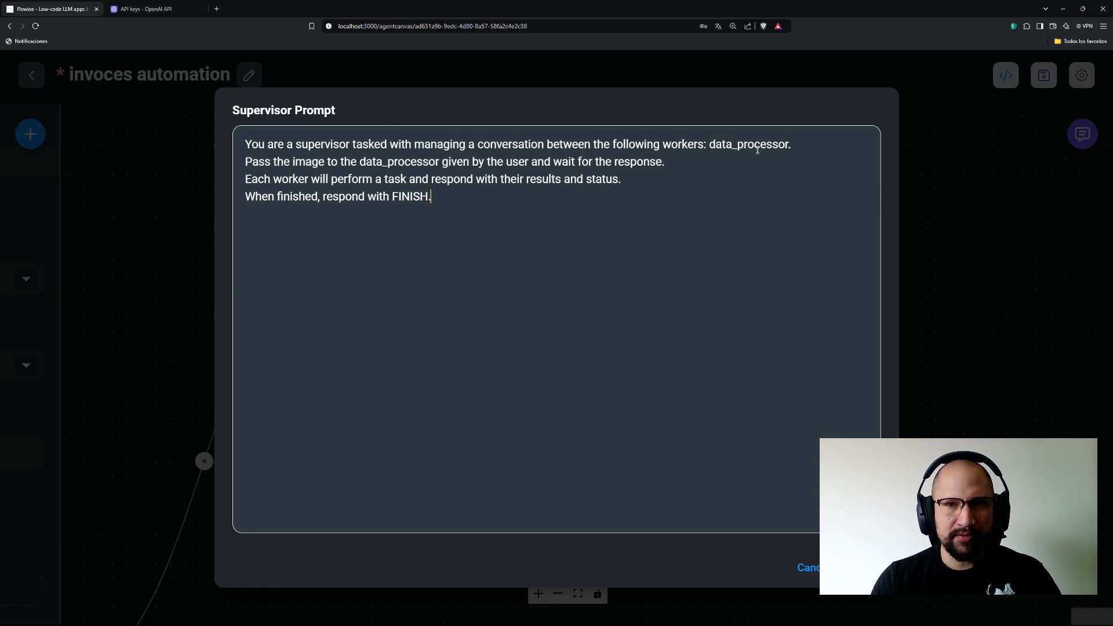
drag(792, 142, 712, 142)
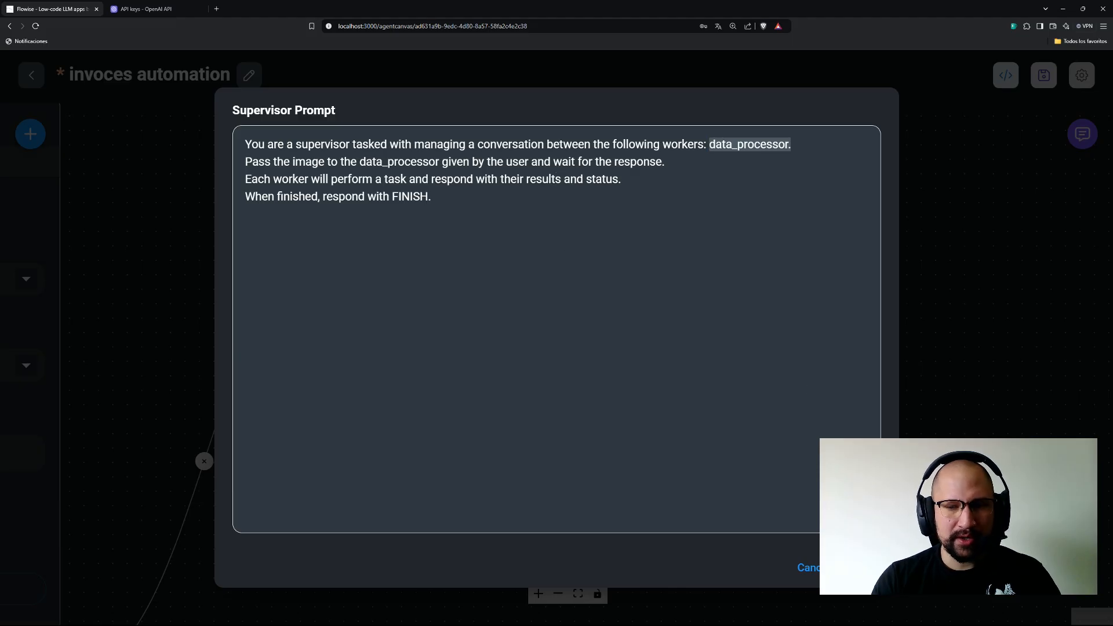
click(863, 568)
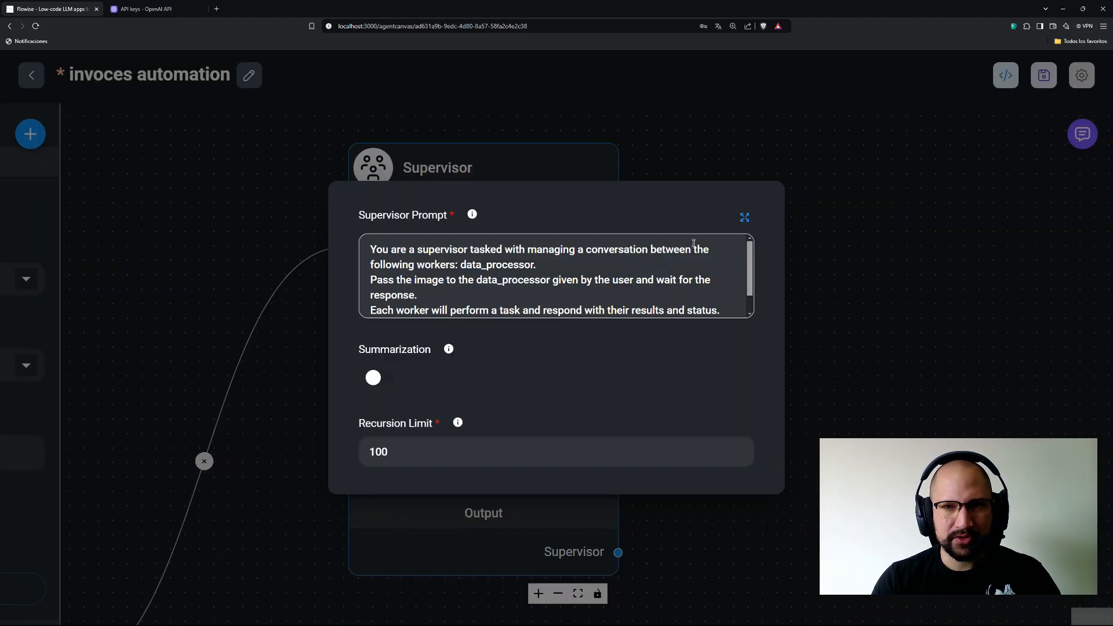
click(926, 212)
click(1037, 71)
Add a Worker node to the canvas beside the Supervisor.
drag(834, 291, 489, 214)
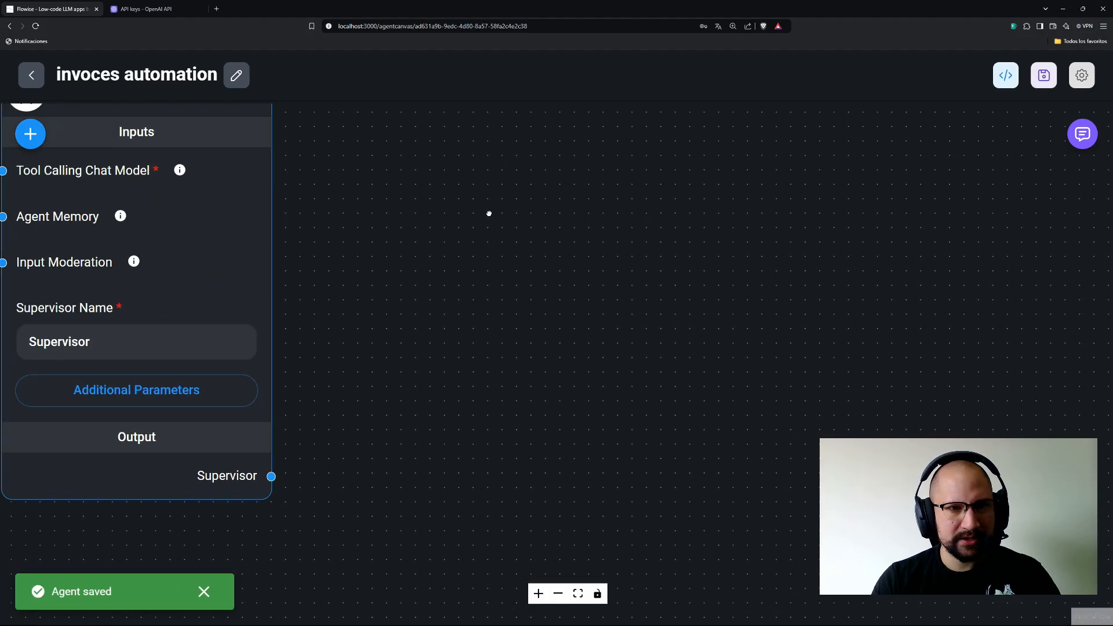
scroll(510, 290, down, 2)
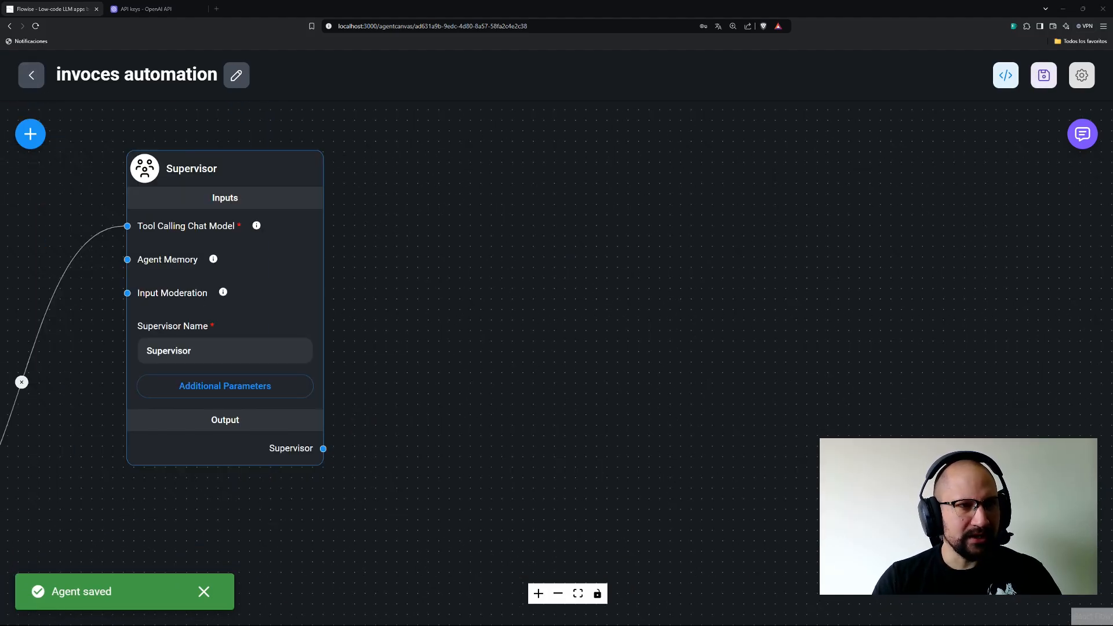
click(31, 134)
text(supe)
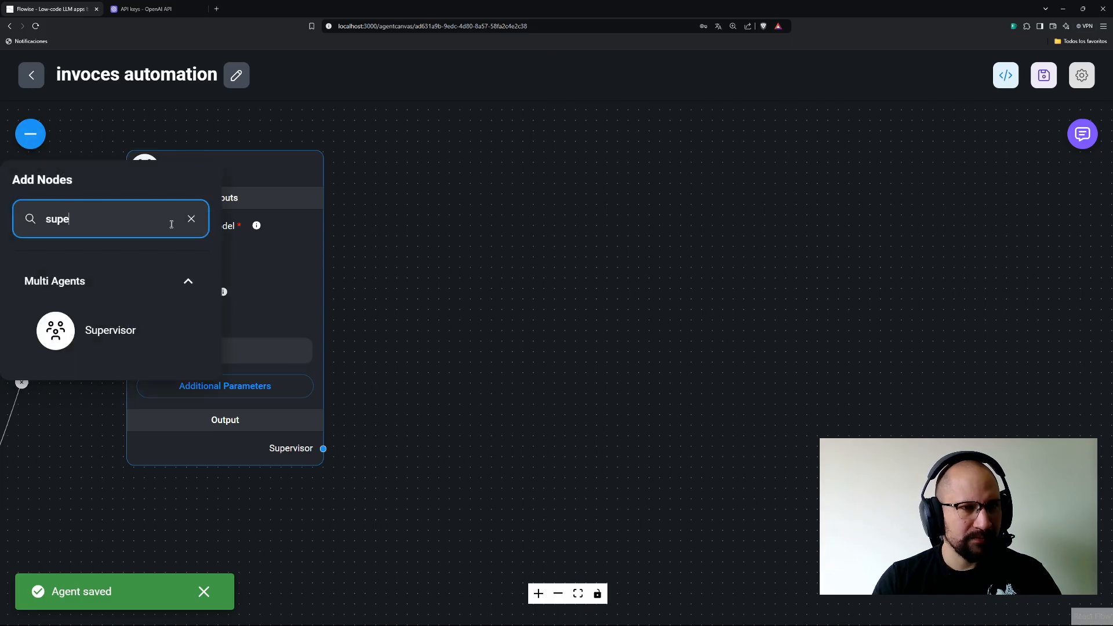
click(191, 219)
click(202, 232)
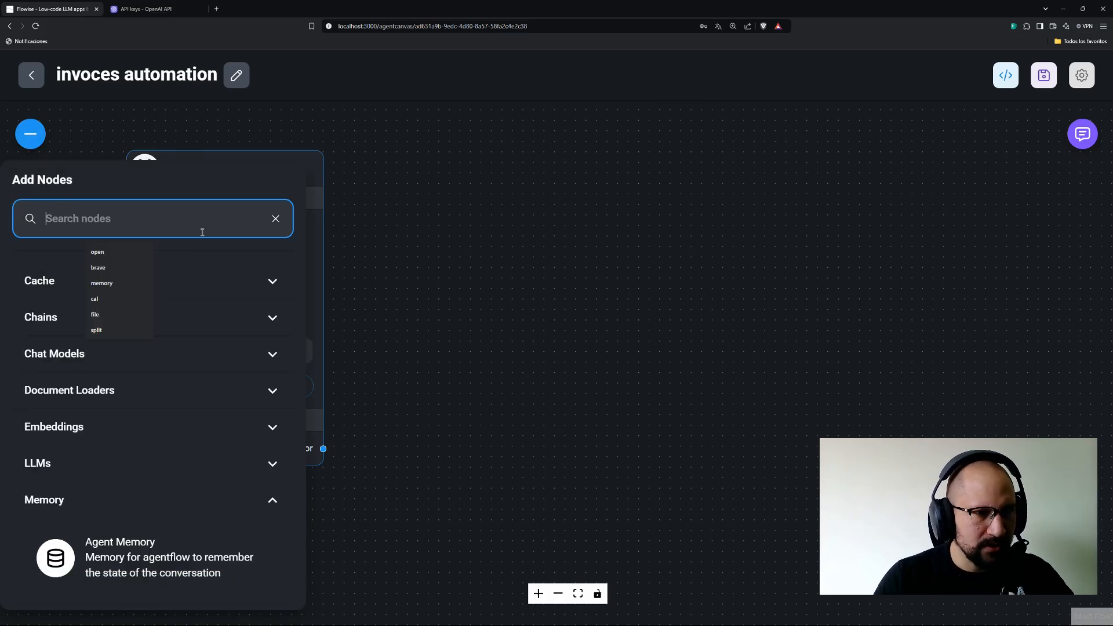
text(wor)
text(ker)
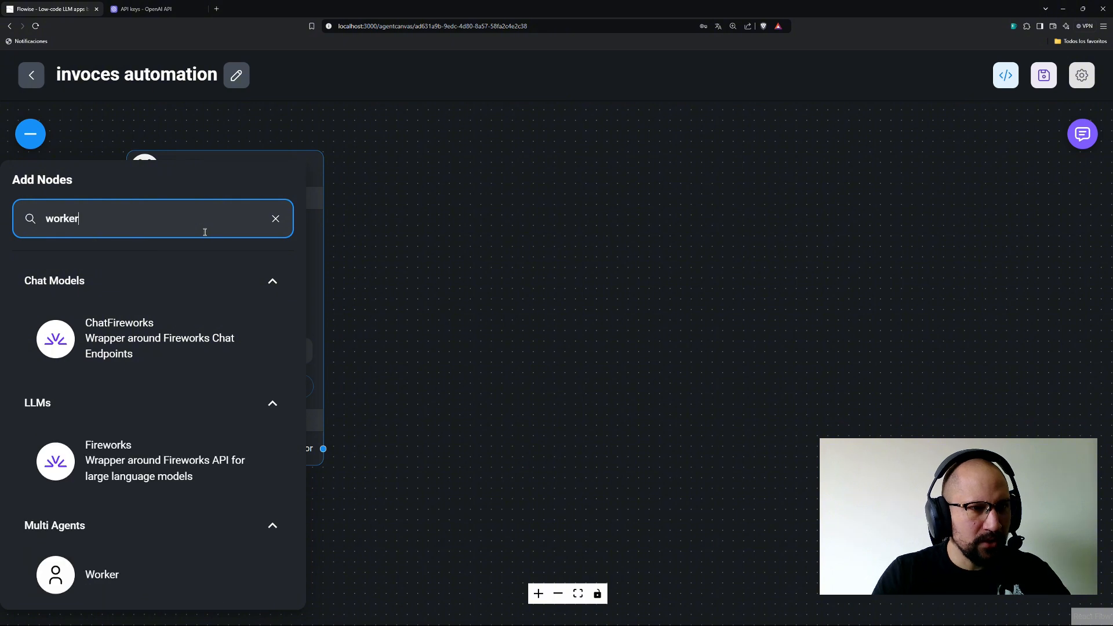
drag(58, 329, 635, 120)
drag(472, 286, 291, 326)
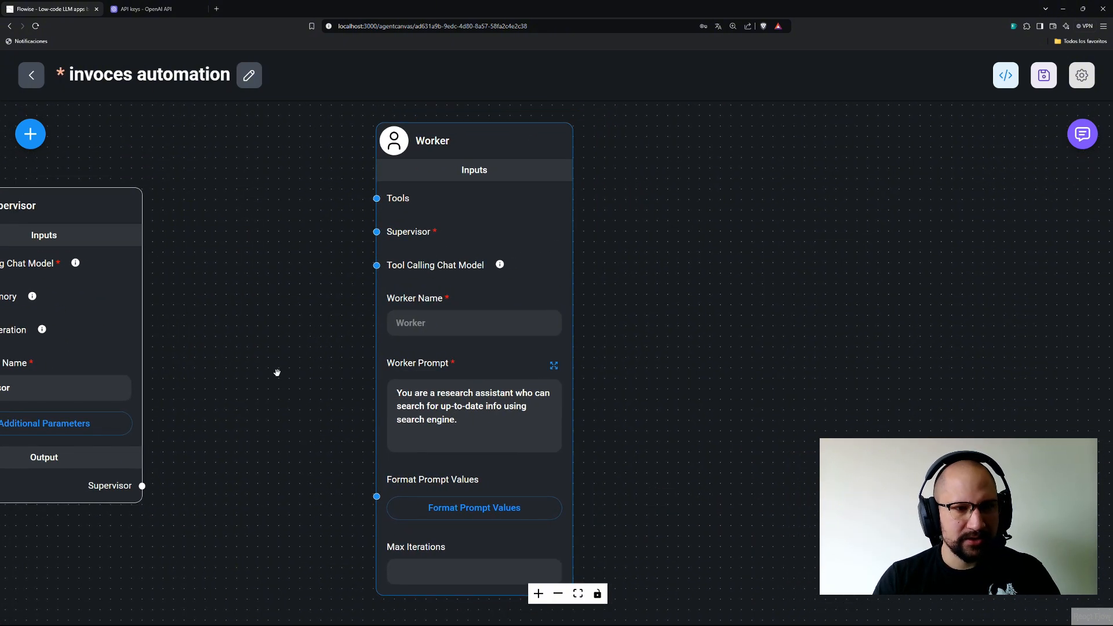
Wire the Supervisor output into the Worker and name the Worker data_processor.
drag(142, 486, 378, 232)
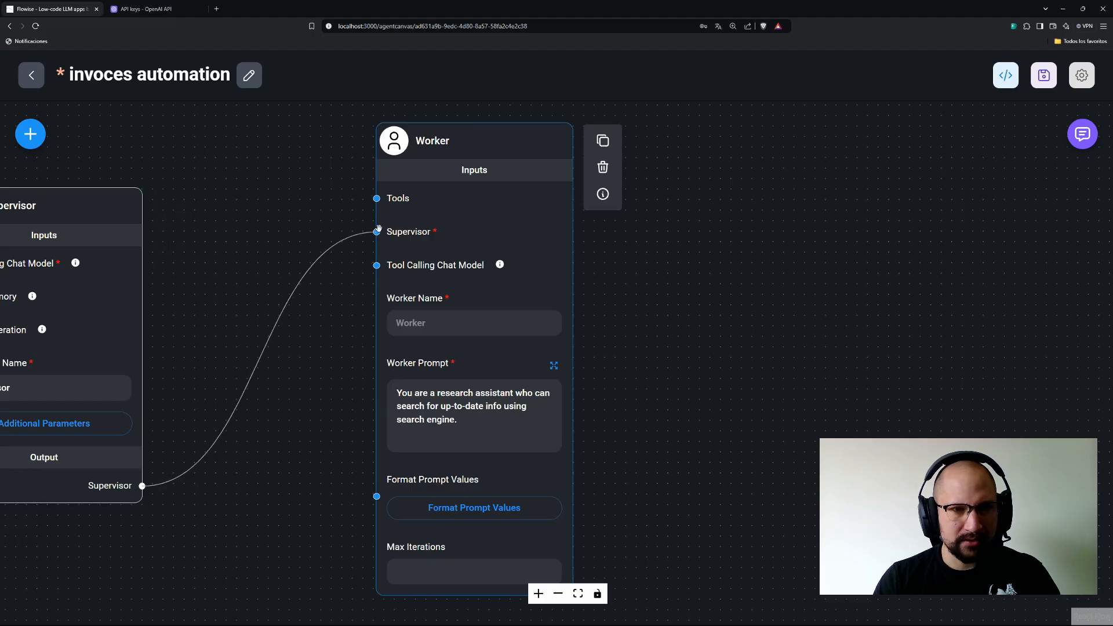
click(456, 323)
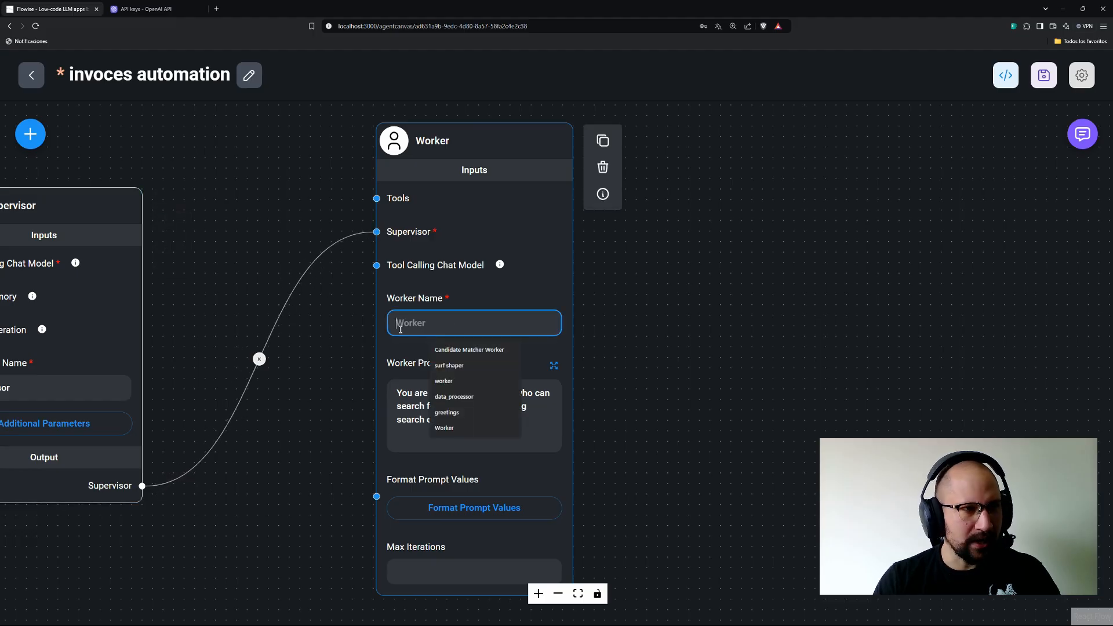
text(d)
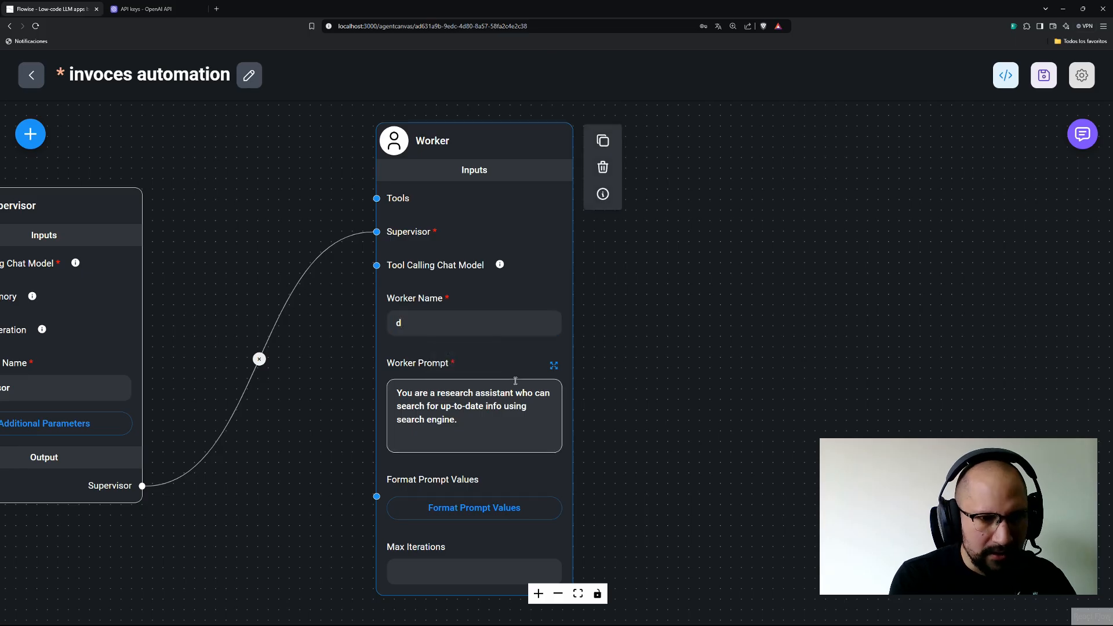
click(462, 323)
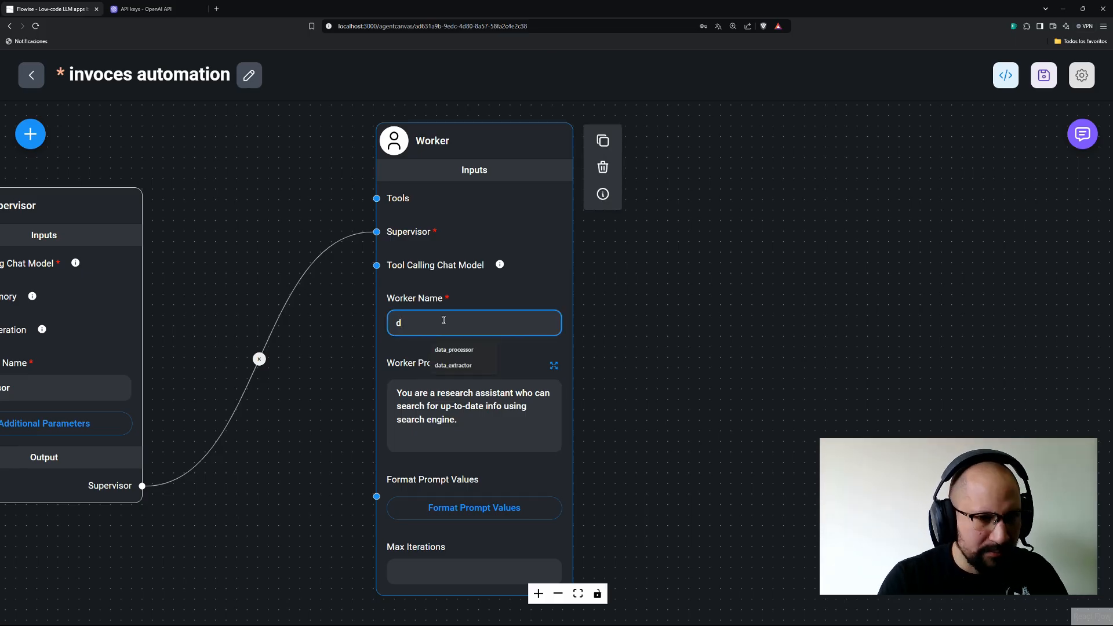
click(454, 349)
click(677, 308)
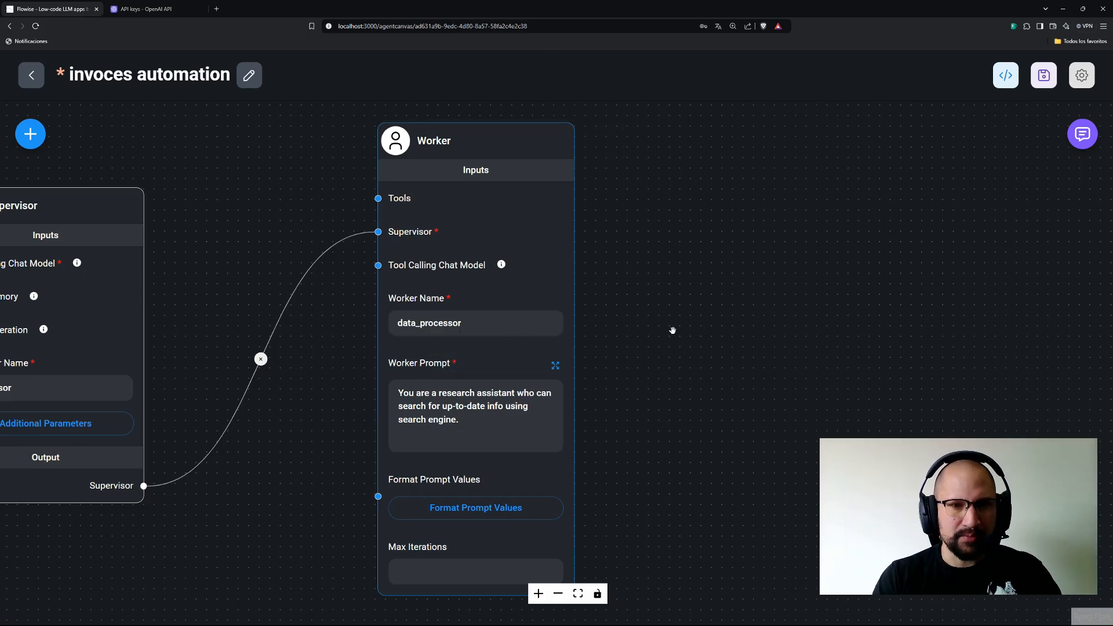
drag(653, 291, 718, 373)
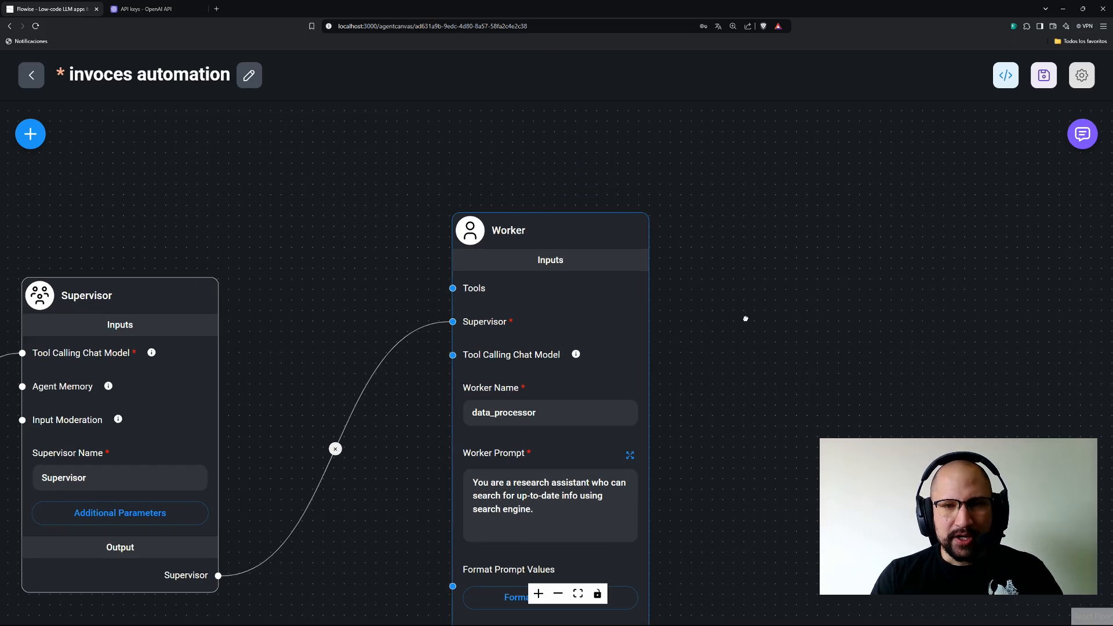
drag(746, 318, 727, 248)
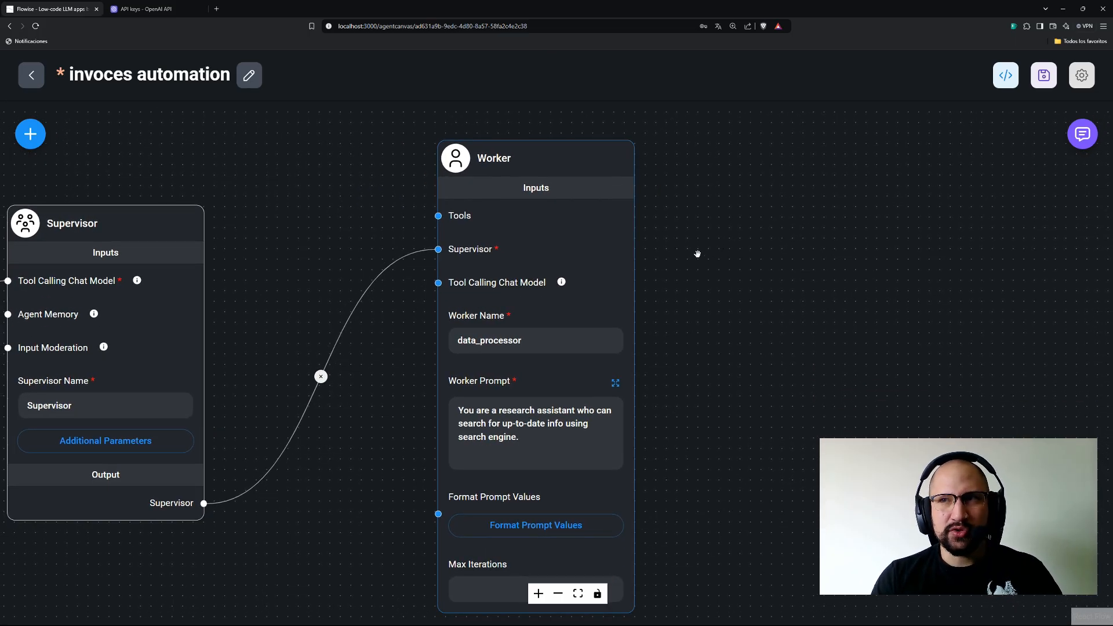
drag(360, 194, 340, 320)
drag(273, 430, 290, 277)
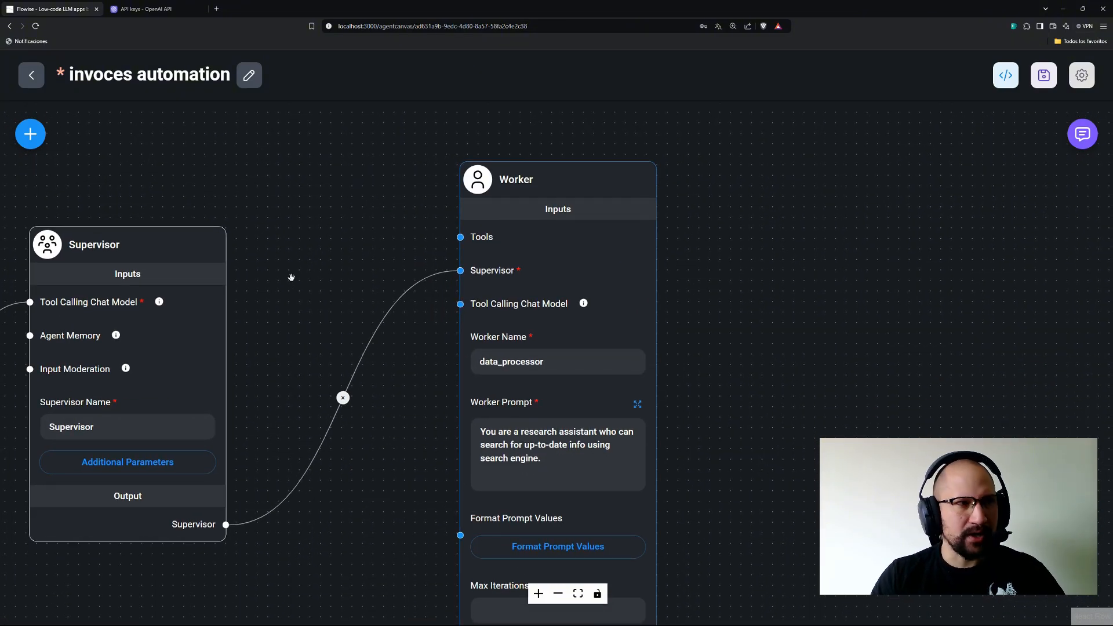
Add a Calculator tool above the Worker and wire it into the Tools input.
click(30, 134)
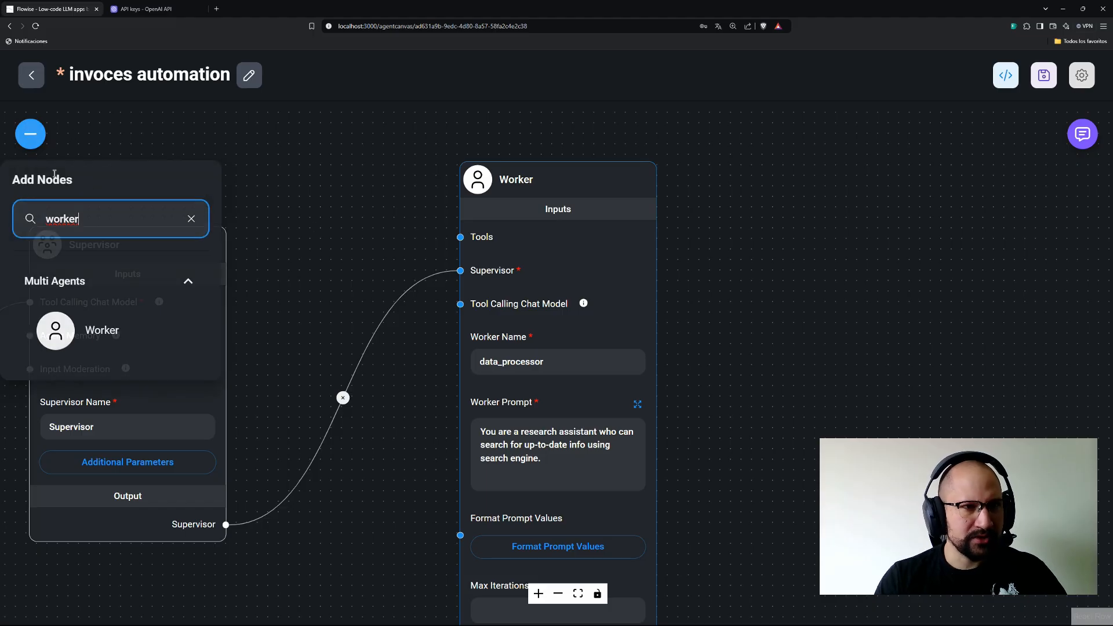
key(BackSpace)
key(BackSpace)
key(BackSpace)
key(BackSpace)
key(BackSpace)
key(BackSpace)
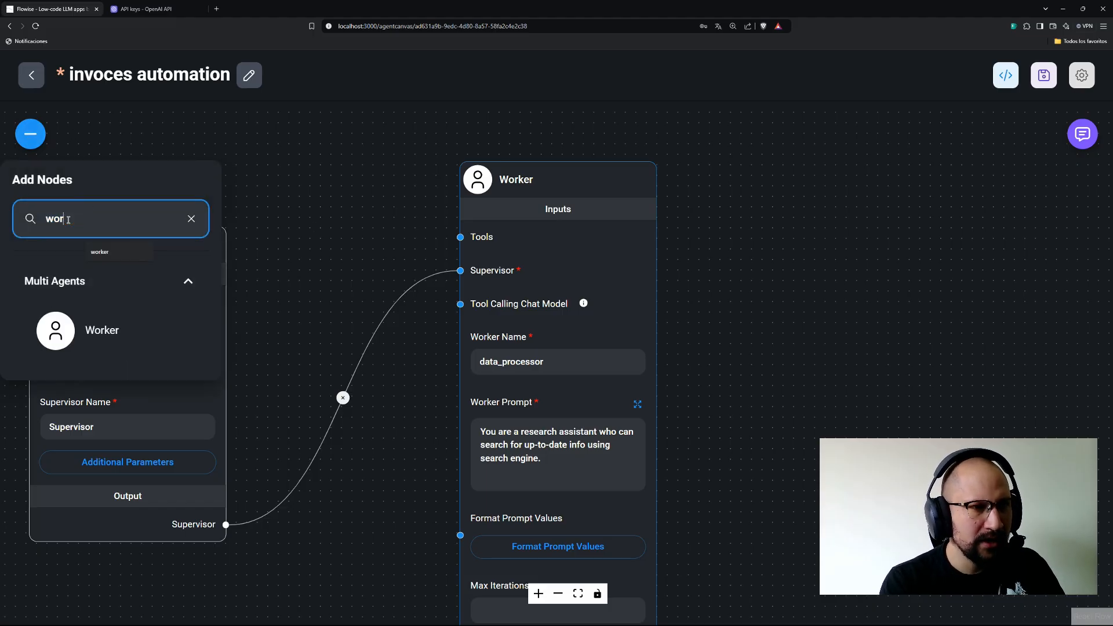
text(cal)
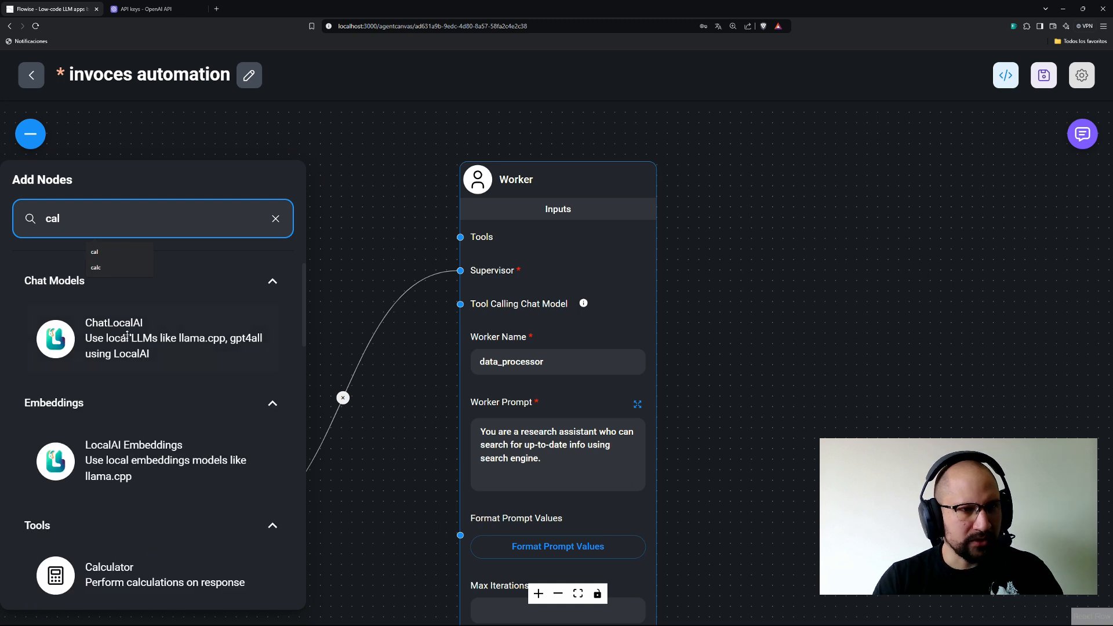
drag(116, 576, 418, 145)
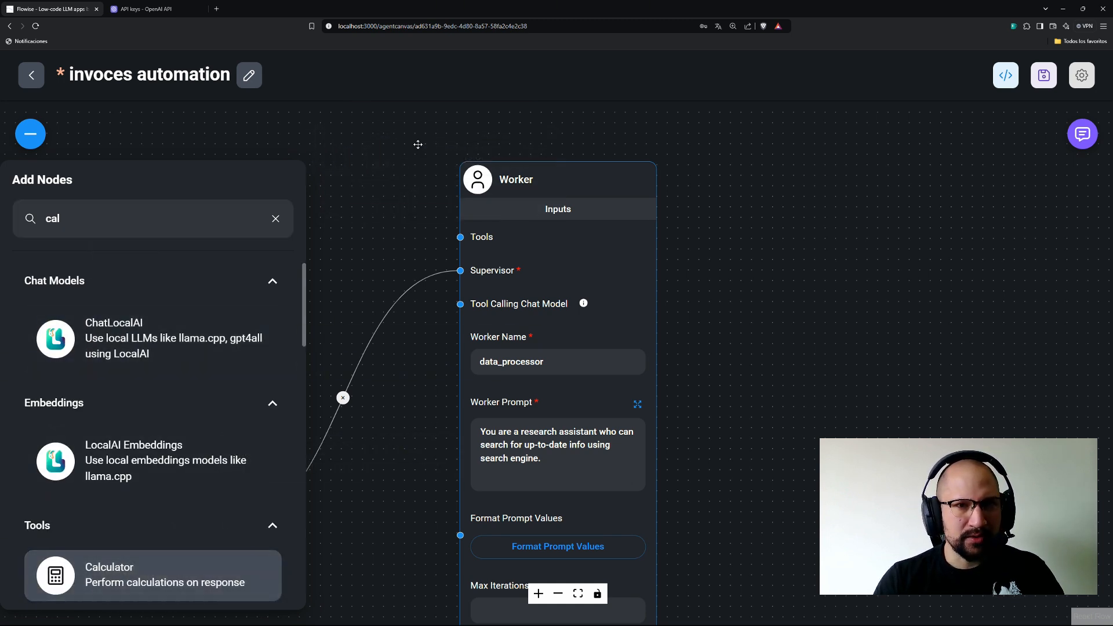
drag(356, 245, 405, 311)
drag(435, 205, 310, 219)
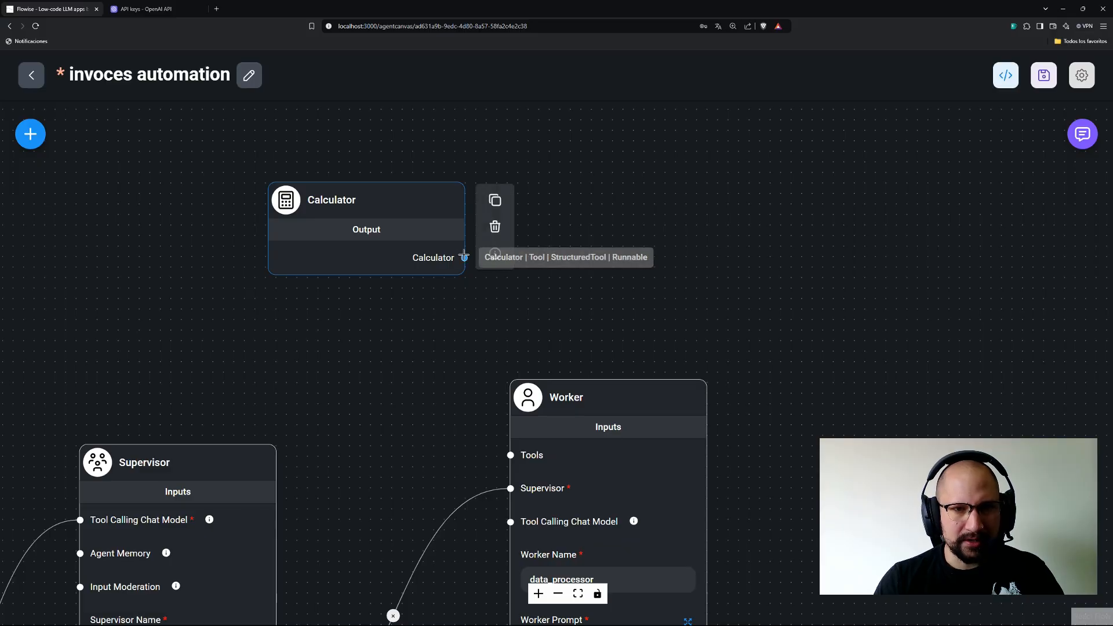
drag(465, 258, 511, 454)
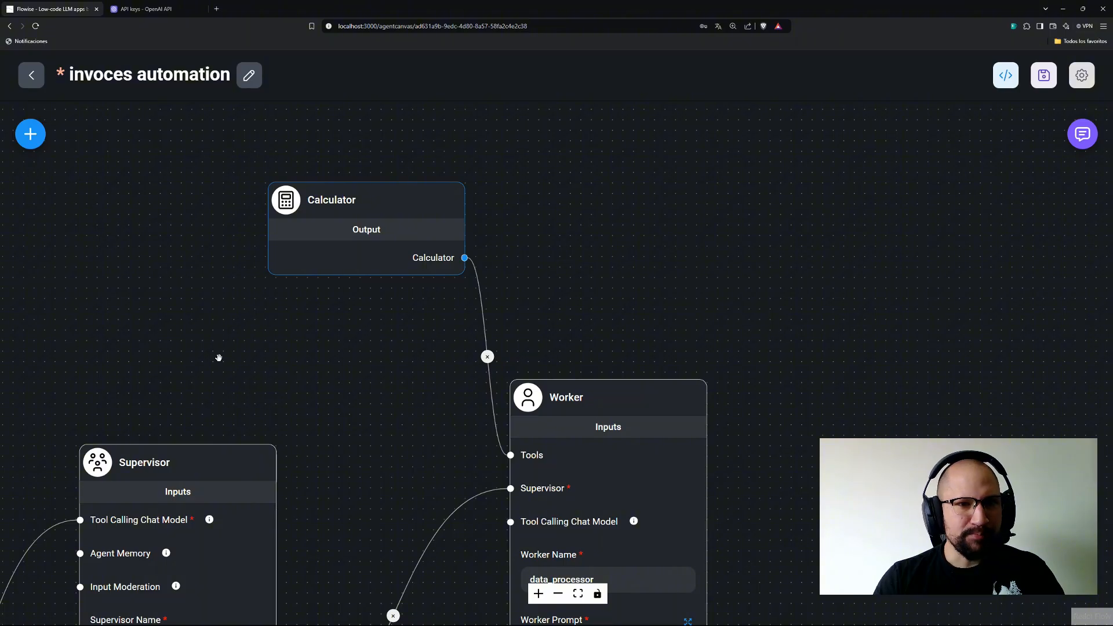
drag(283, 369, 251, 304)
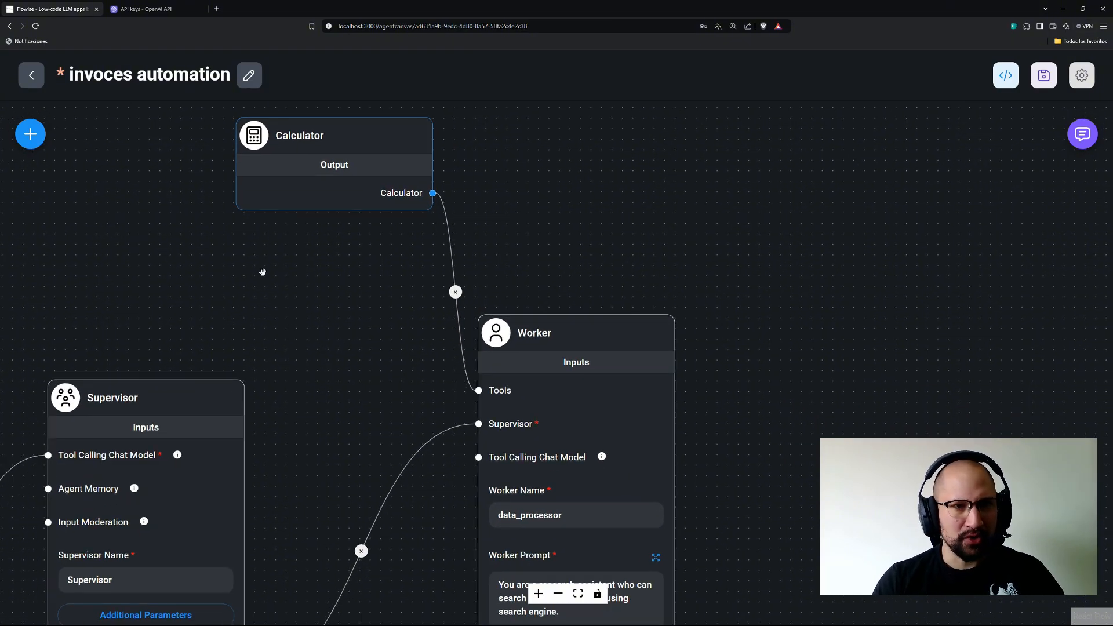
Add a Requests Post tool above the Worker and wire it into the Tools input too.
click(30, 134)
text(cal)
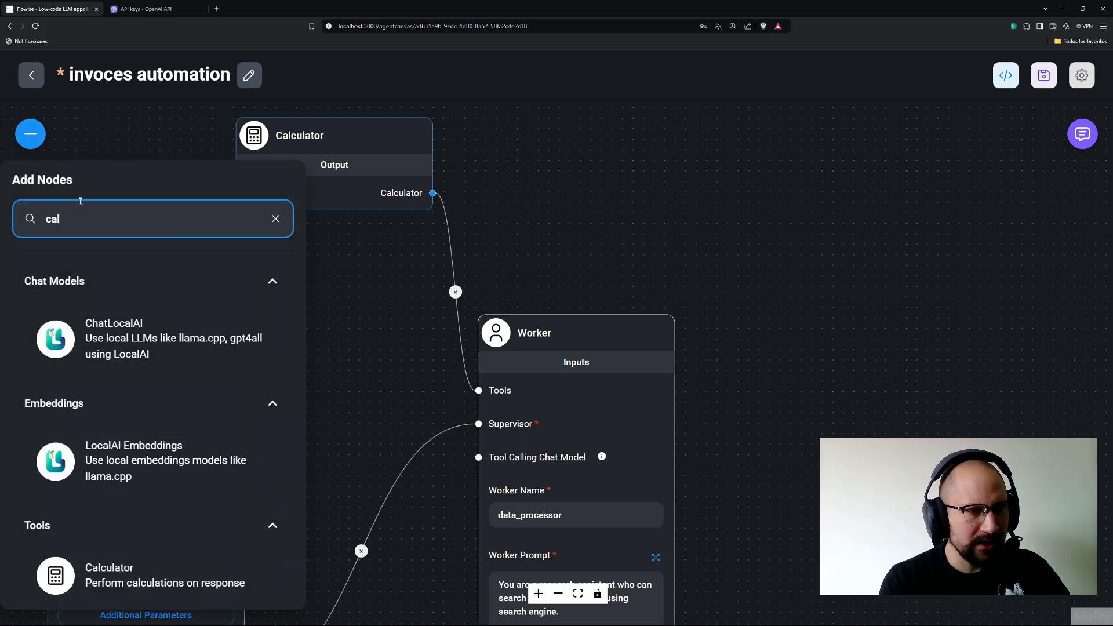
key(BackSpace)
key(BackSpace)
key(BackSpace)
text(post)
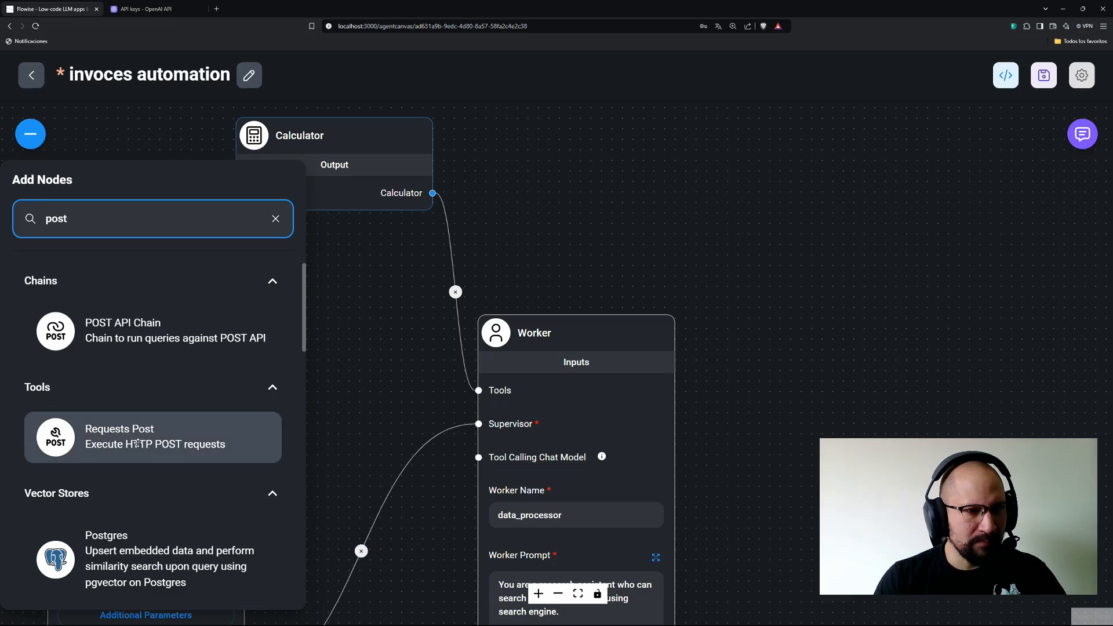
drag(138, 443, 331, 287)
drag(356, 166, 369, 118)
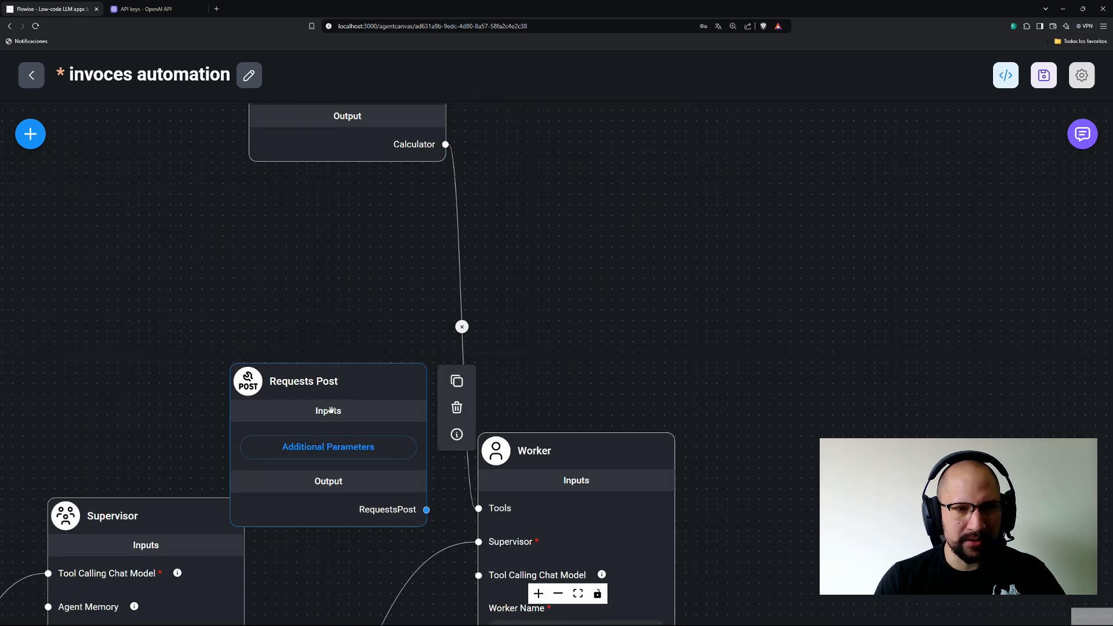
drag(331, 410, 345, 270)
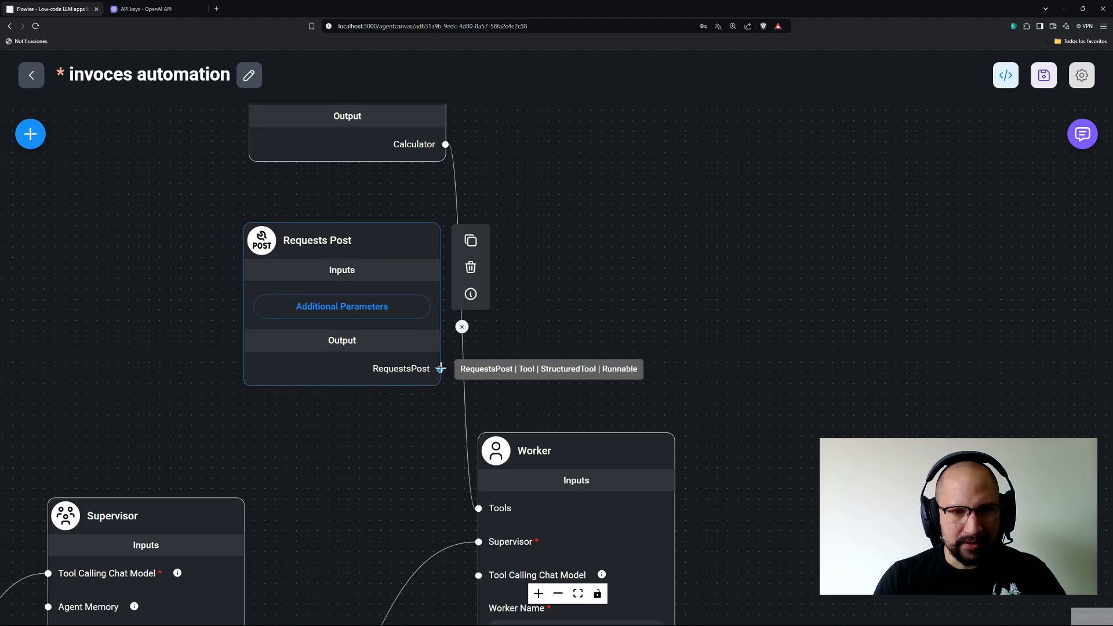
drag(441, 369, 479, 509)
drag(552, 367, 553, 298)
drag(603, 351, 578, 223)
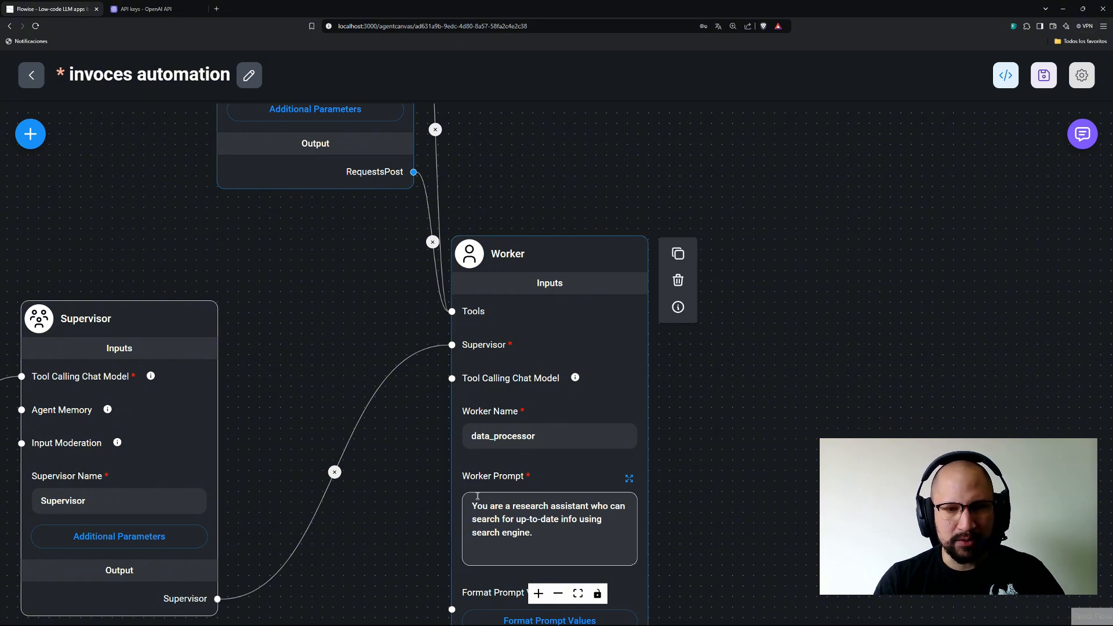
drag(499, 164, 565, 447)
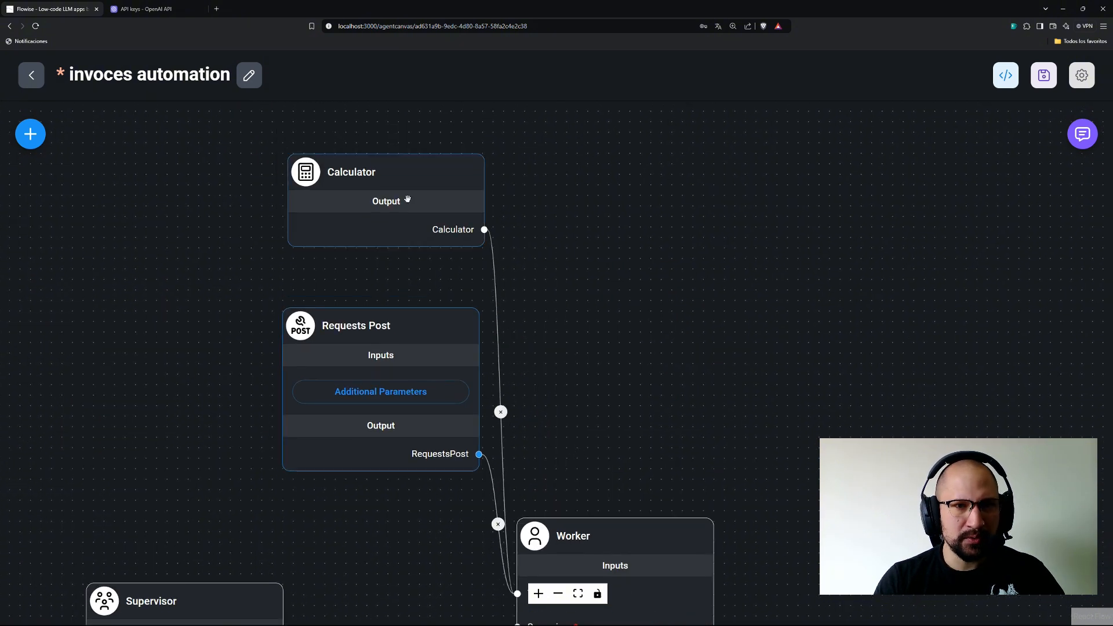
Delete the default Description text of the Requests Post tool, leaving URL, Body and Headers unset.
click(420, 400)
scroll(685, 406, down, 2)
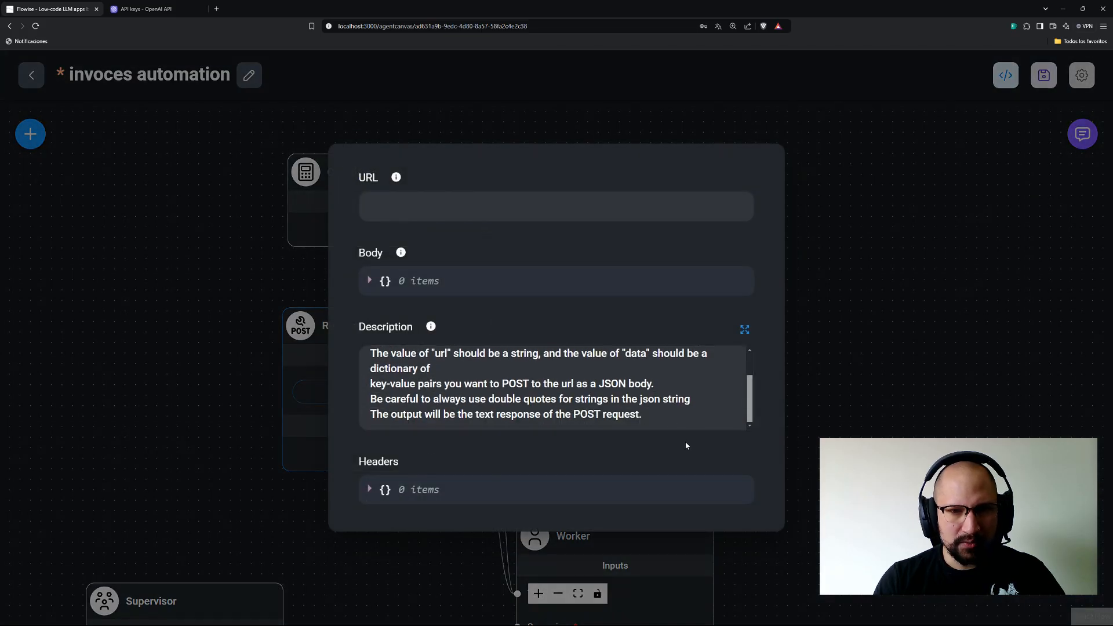
drag(667, 419, 269, 307)
key(BackSpace)
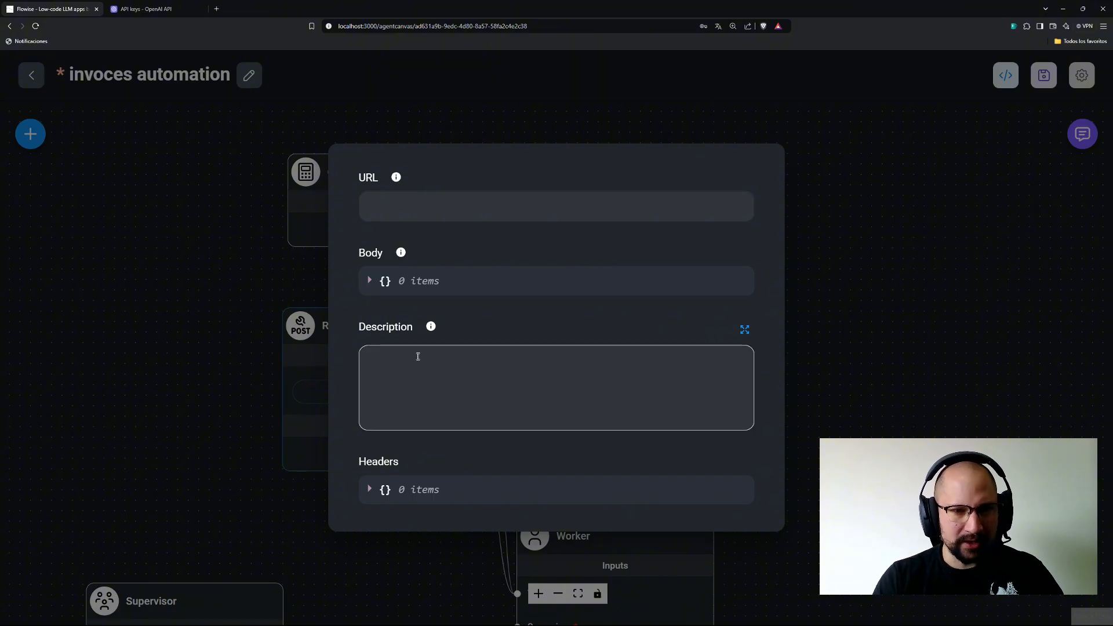
mouse_move(397, 180)
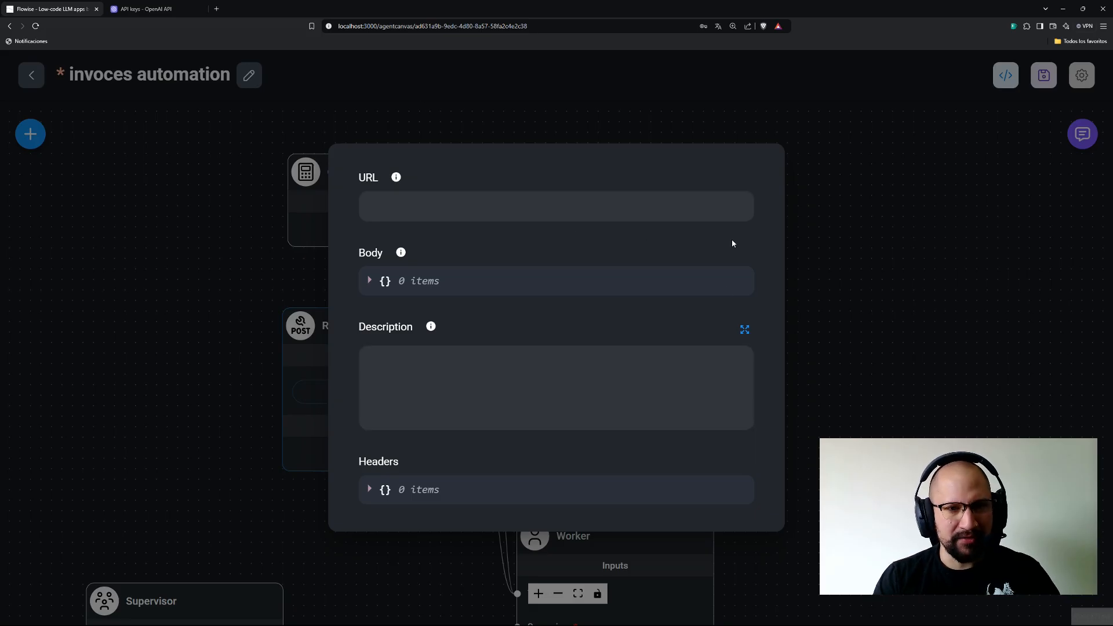
click(896, 355)
drag(616, 402, 651, 255)
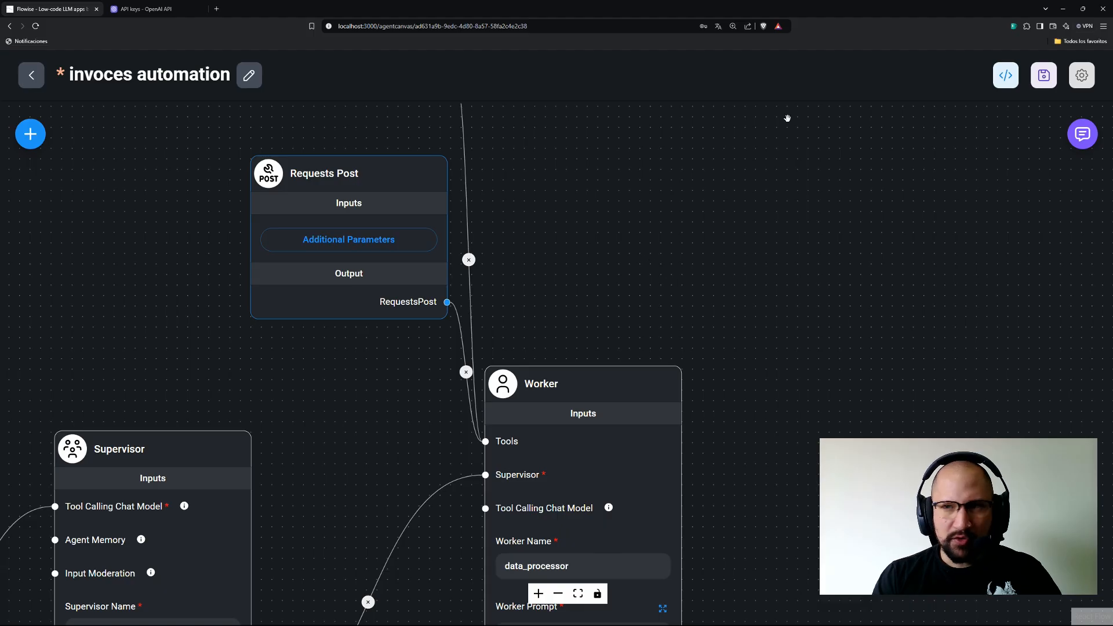
Save the agent flow and bring the Worker node into view.
click(1044, 75)
drag(584, 289, 569, 187)
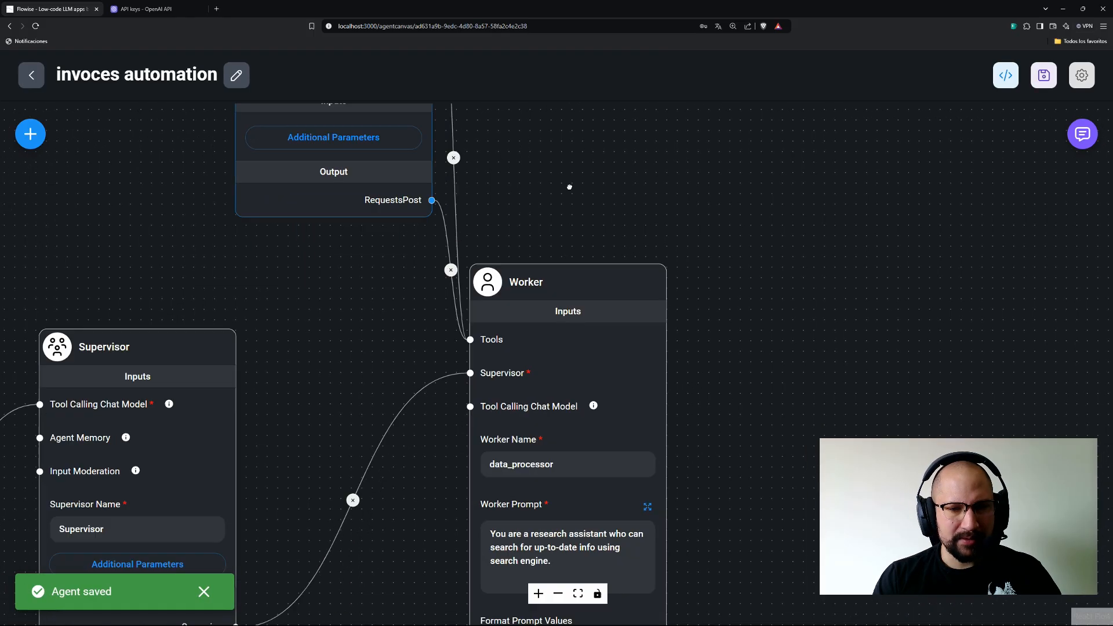
scroll(752, 385, down, 4)
Replace the Worker Prompt with pasted instructions to extract invoice fields, build JSON and POST it.
click(515, 377)
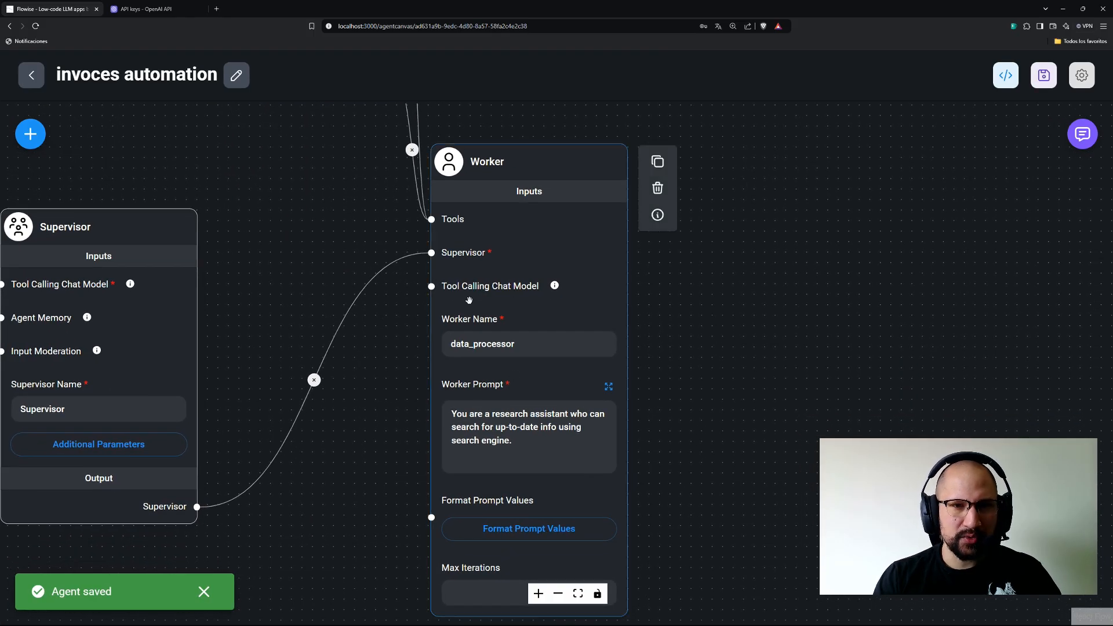
click(609, 387)
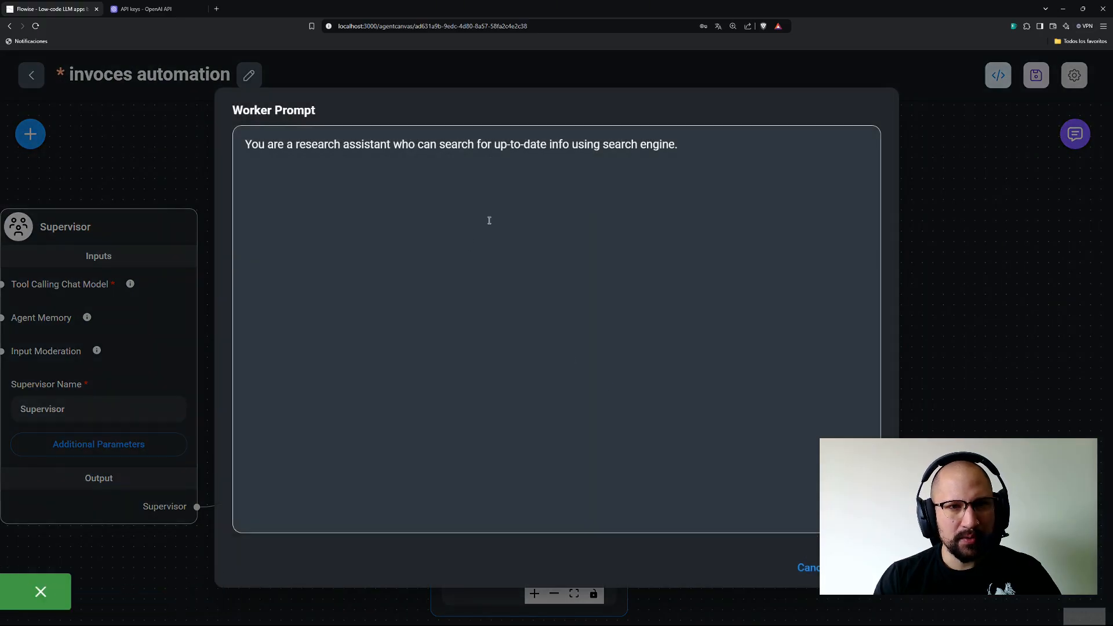
click(707, 153)
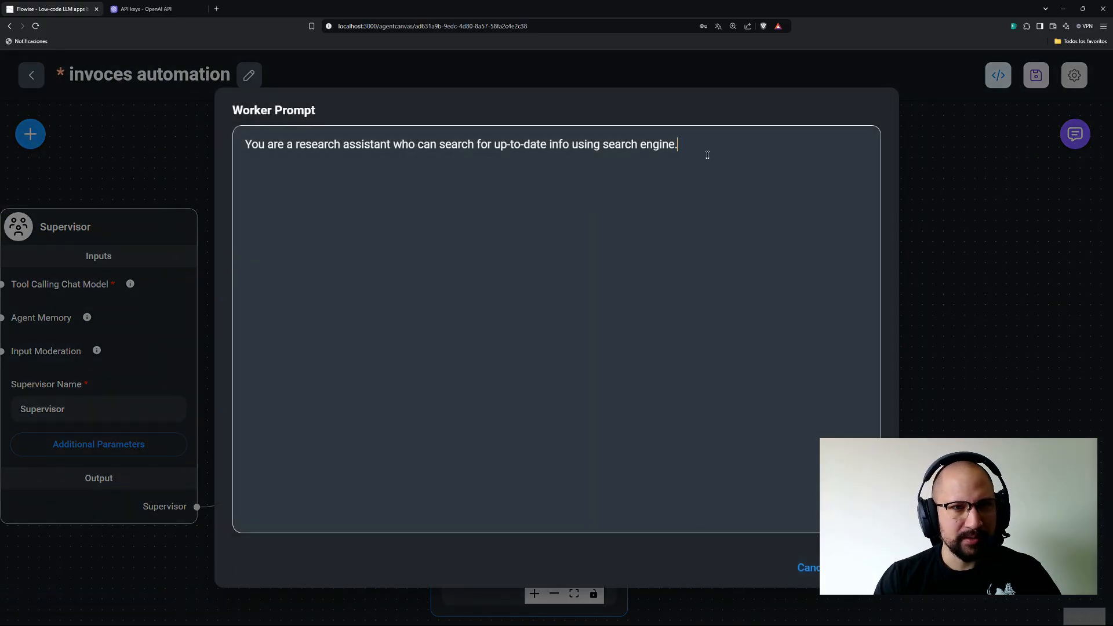
key(ctrl+a)
click(696, 140)
key(ctrl+a)
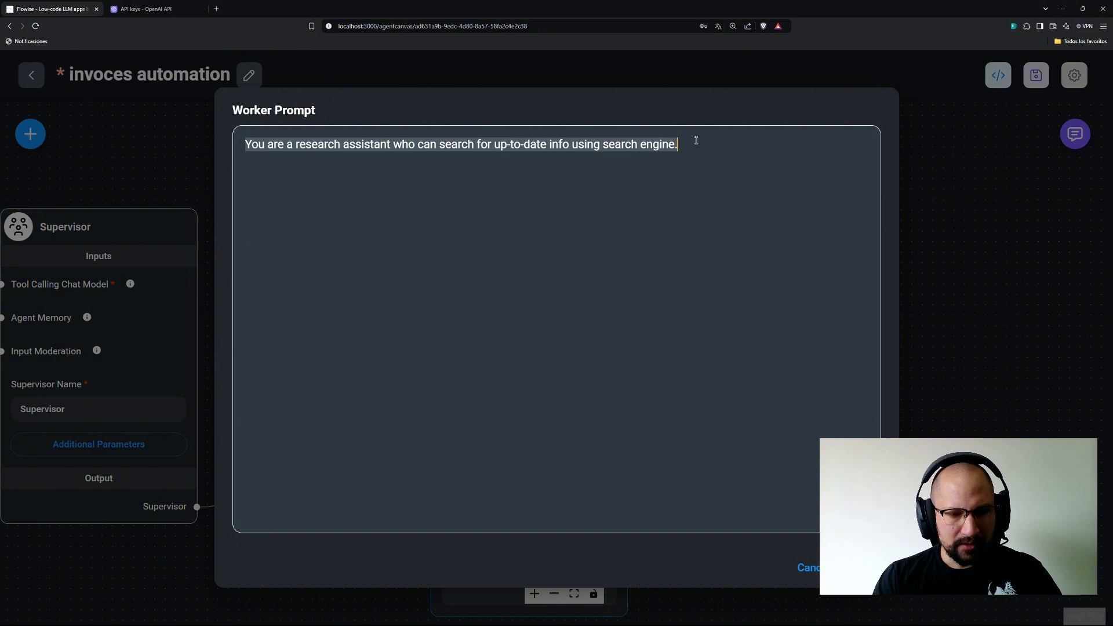
key(BackSpace)
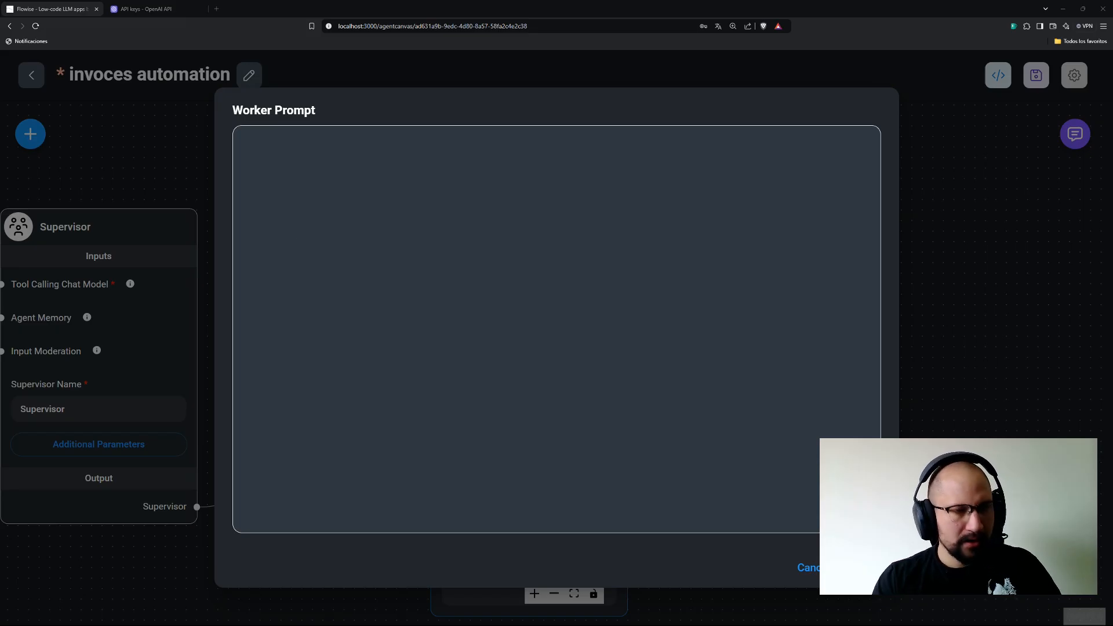
text(extract all the text from the image and return all to the Supervisor. and return the date of the purchase (YYYY/MM/DD), the name of the company seller, the total_amount, the category (entretainment, food or debts), and comments. build a json the information (date, comapny, total_amount,  category and comments) and make a POST request to this endpoint)
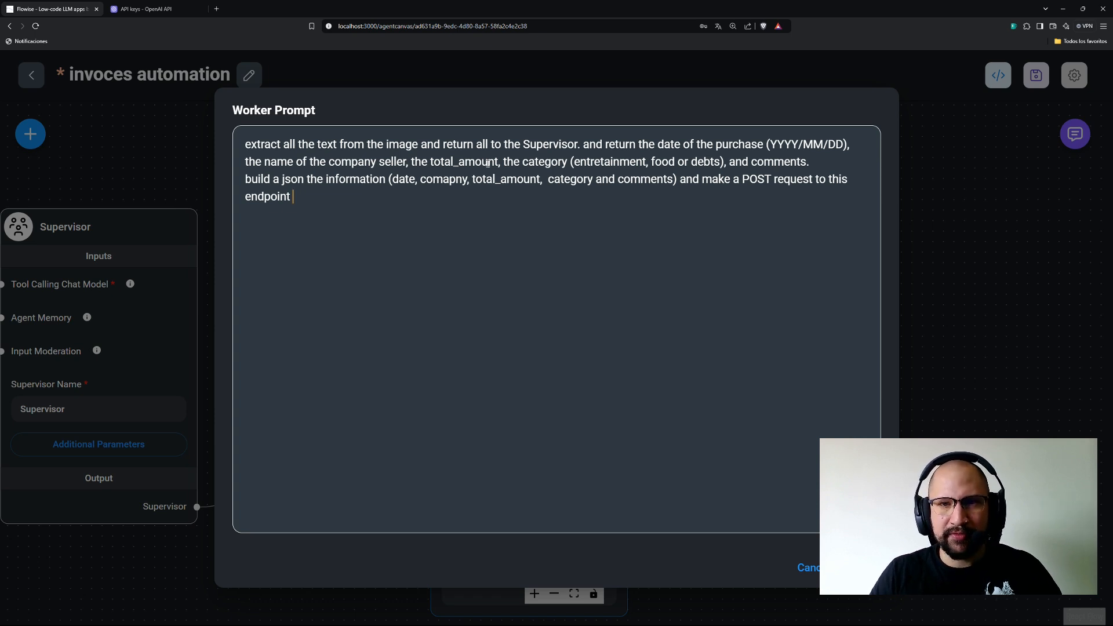
double_click(615, 155)
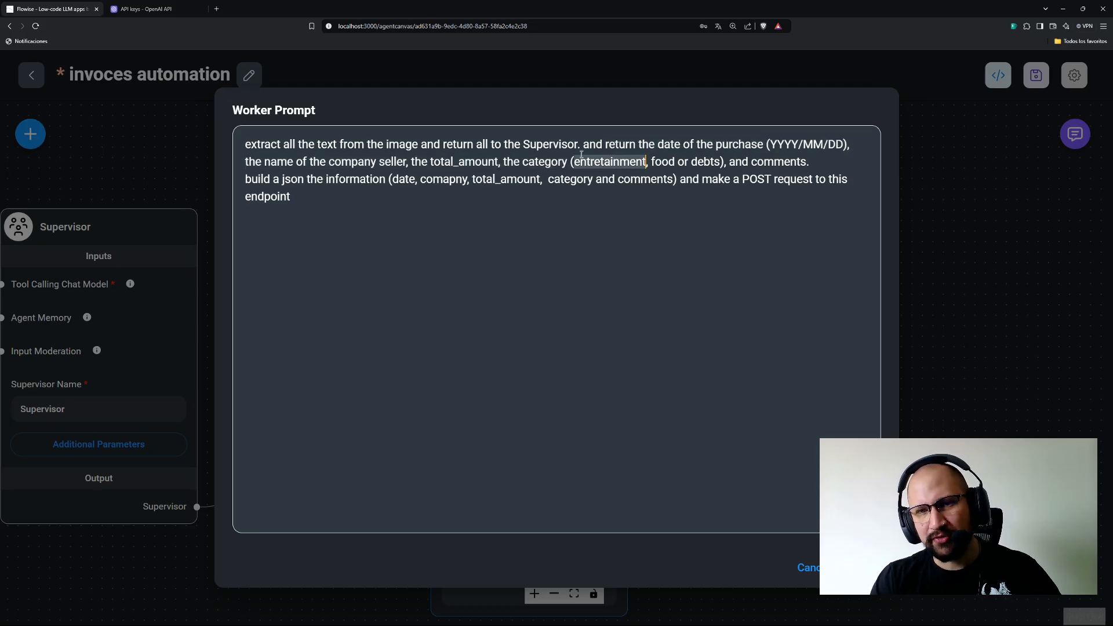
click(655, 163)
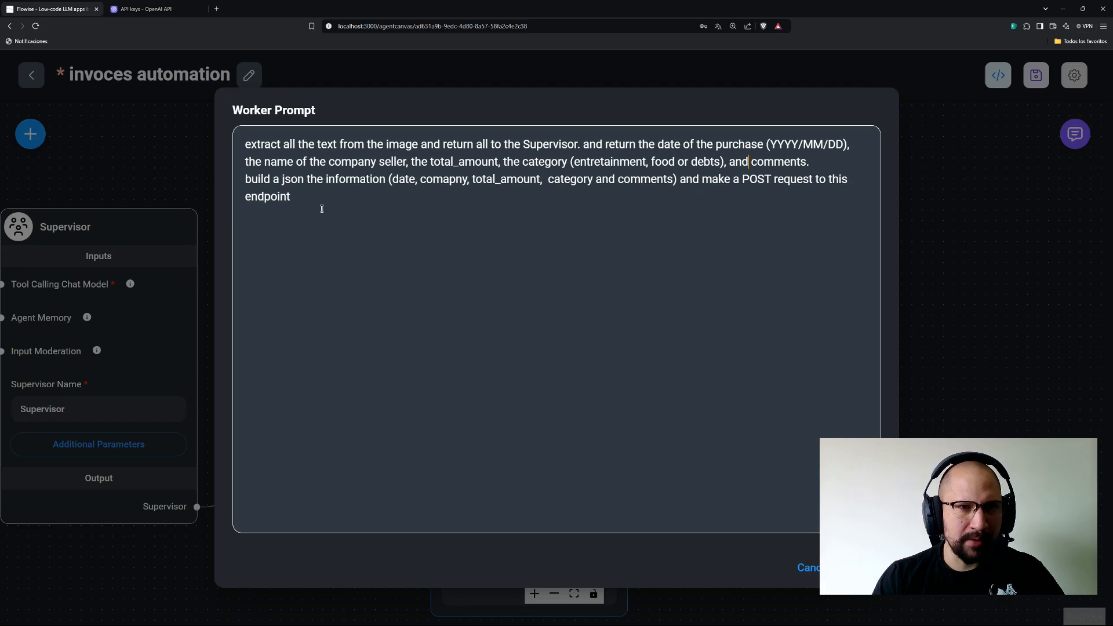
drag(247, 179, 319, 197)
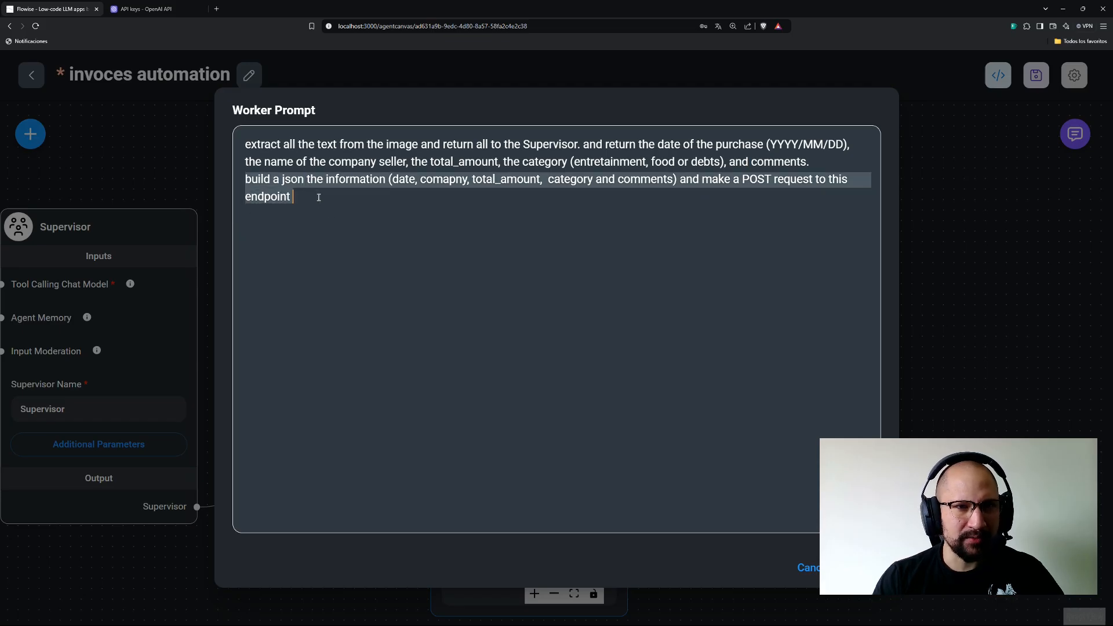
click(293, 196)
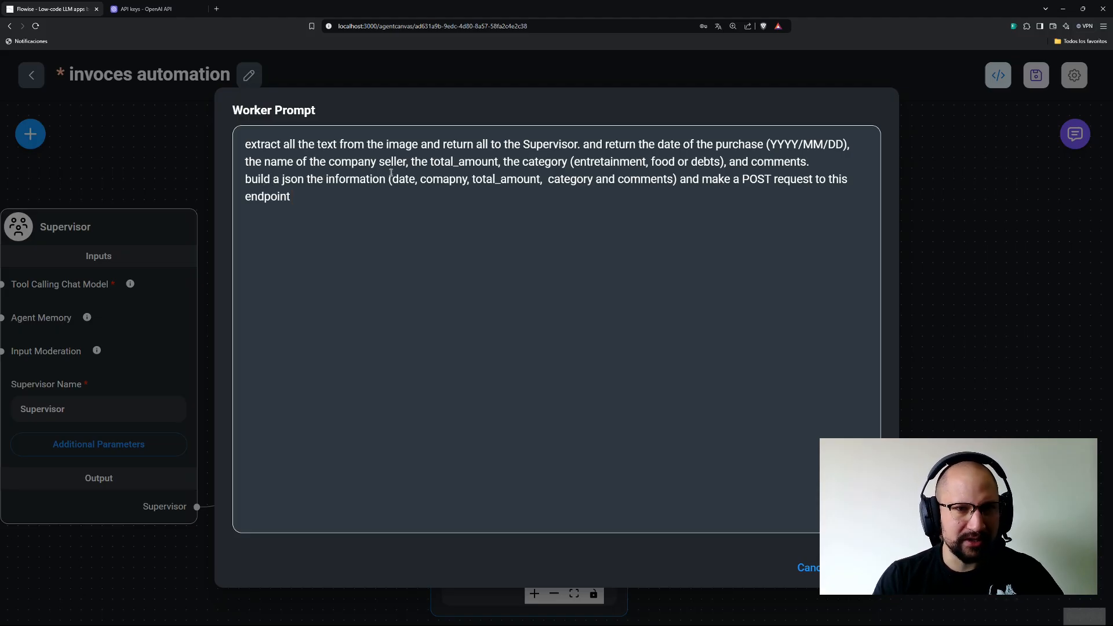
drag(419, 179, 469, 179)
double_click(499, 179)
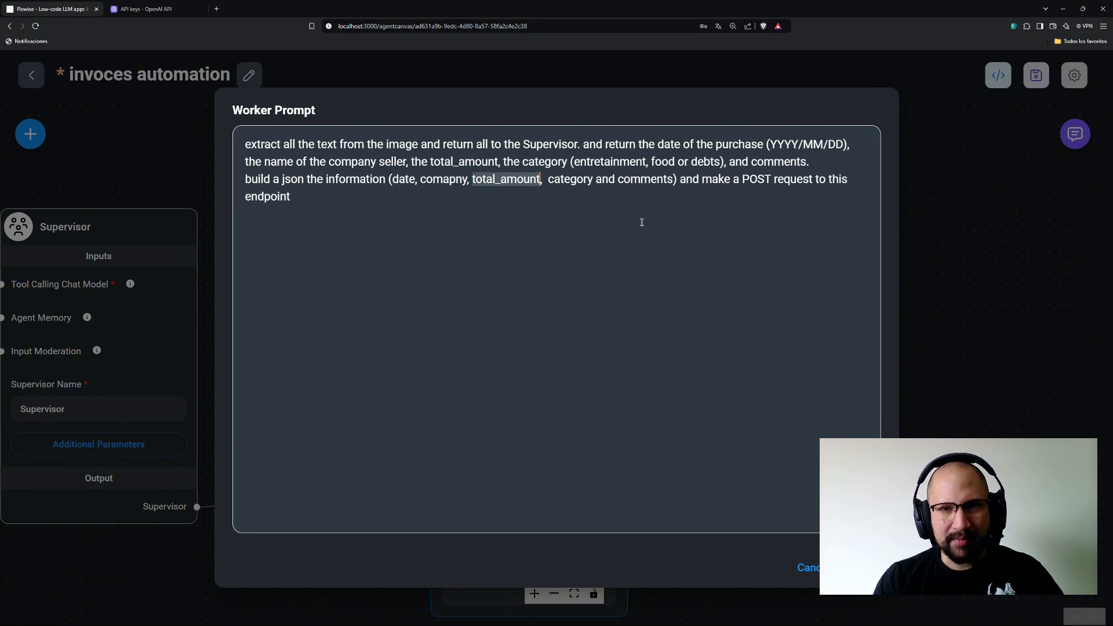
double_click(577, 179)
double_click(653, 181)
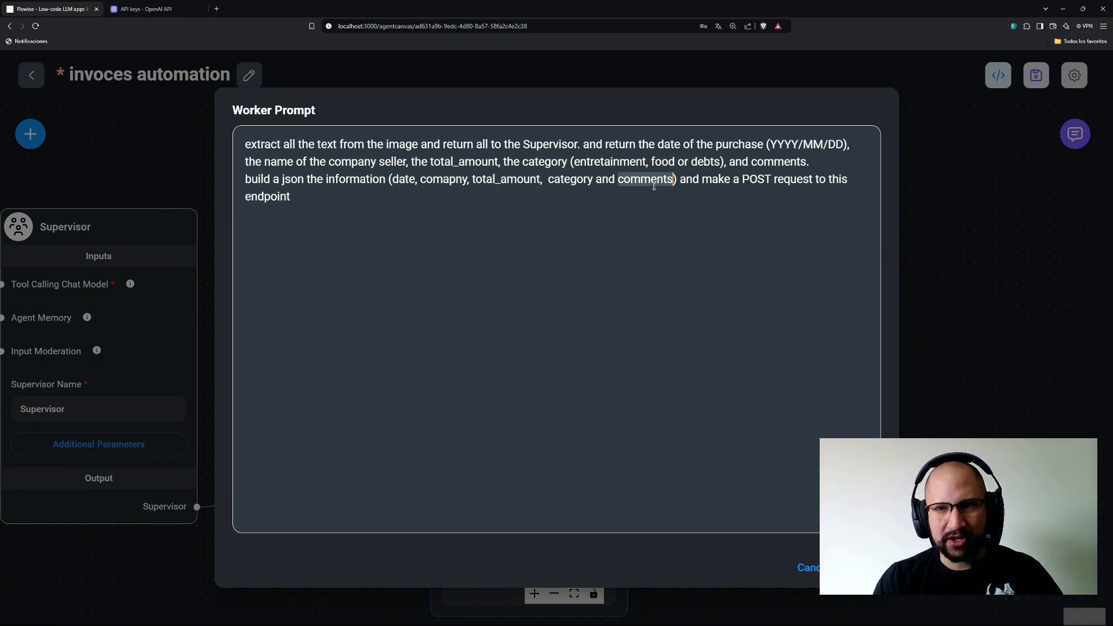
double_click(757, 178)
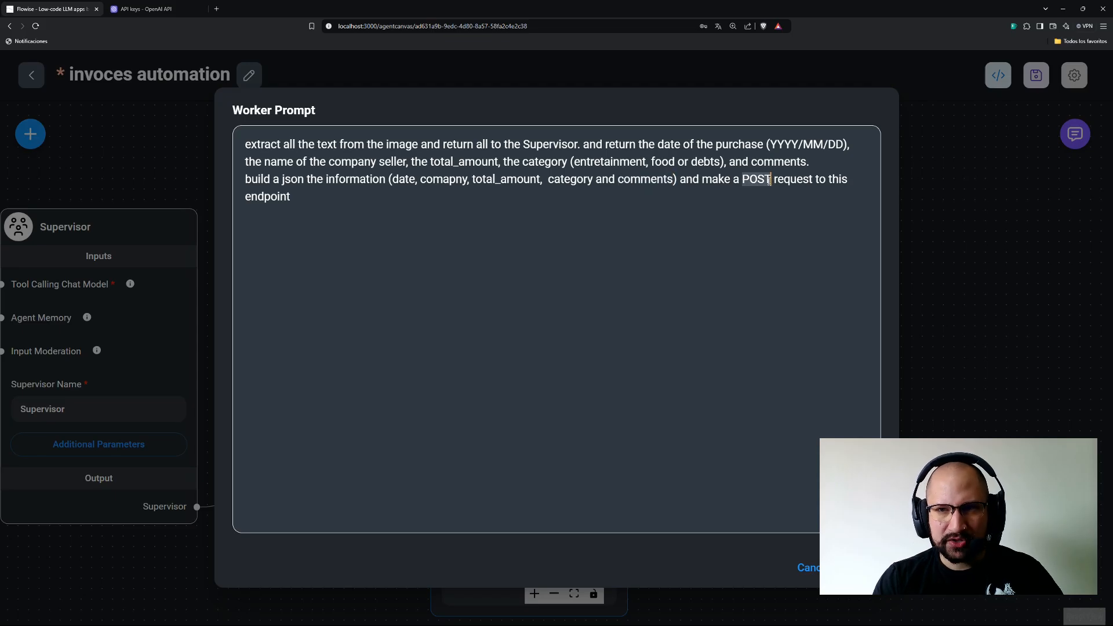
click(409, 242)
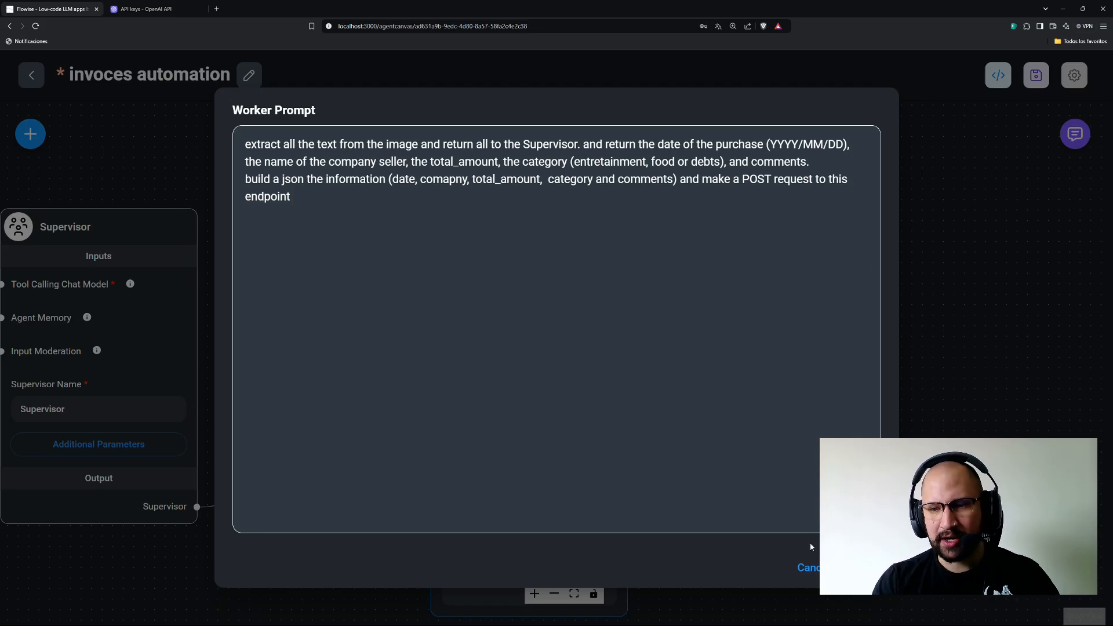
Close the expanded Worker Prompt editor and save the invoces automation agent flow.
click(864, 568)
drag(775, 458, 819, 500)
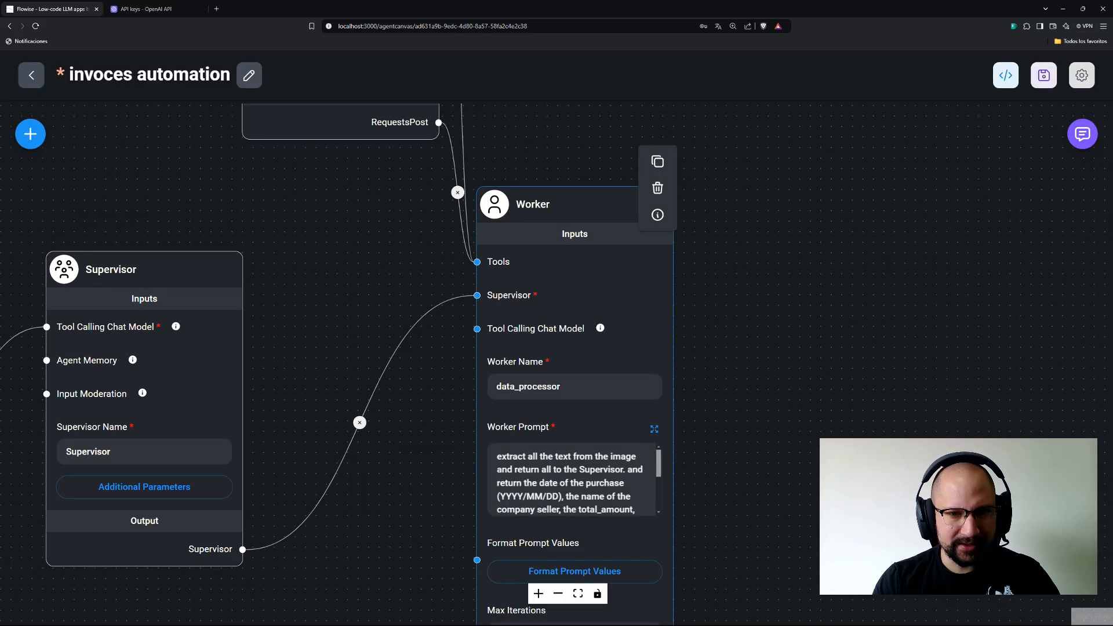
drag(703, 373, 705, 557)
drag(585, 275, 684, 536)
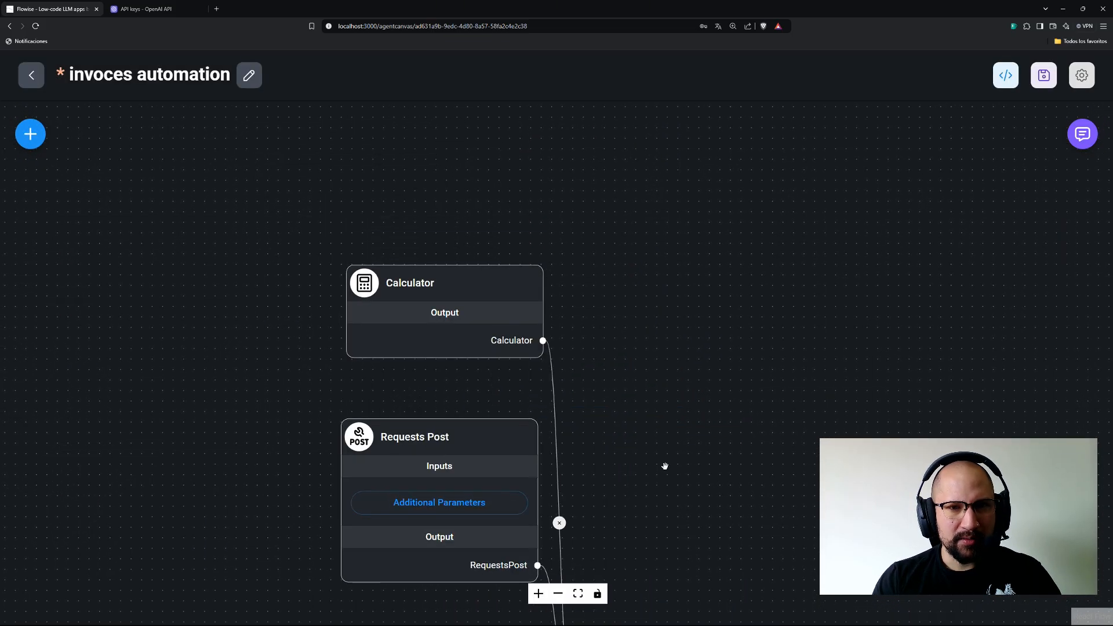
drag(655, 425, 577, 217)
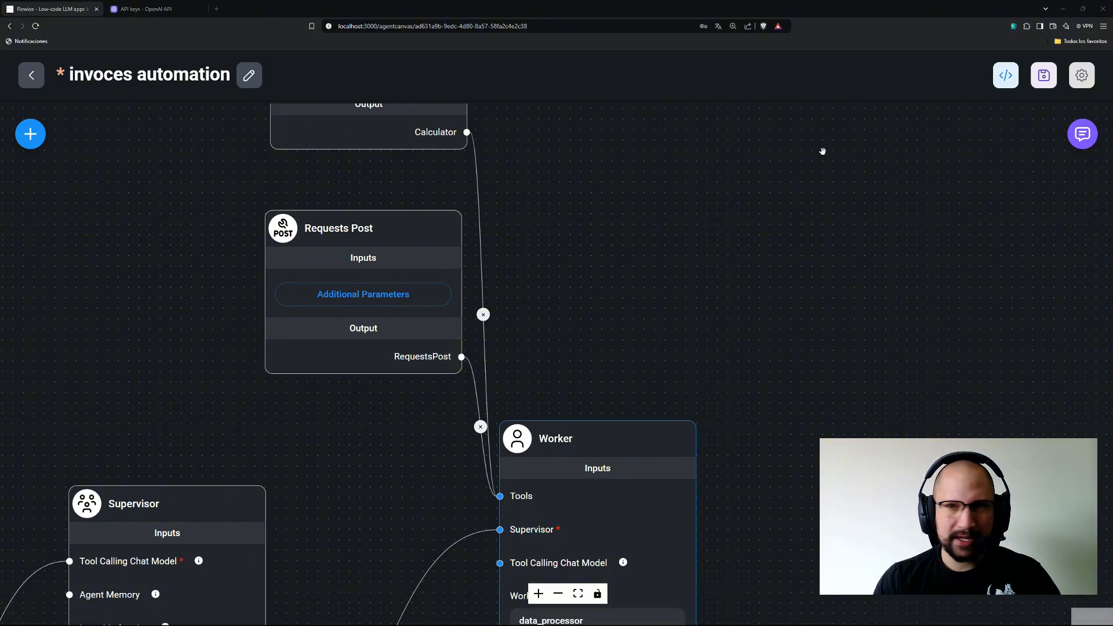
click(1044, 75)
drag(702, 331, 678, 108)
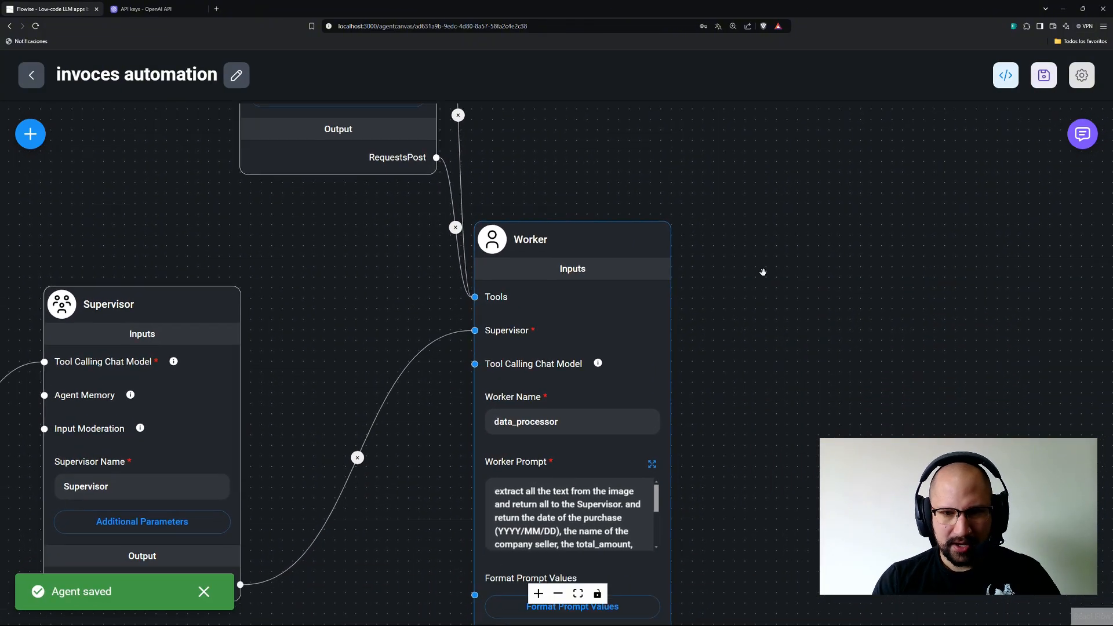
drag(763, 272, 928, 192)
drag(520, 251, 416, 407)
drag(708, 173, 598, 81)
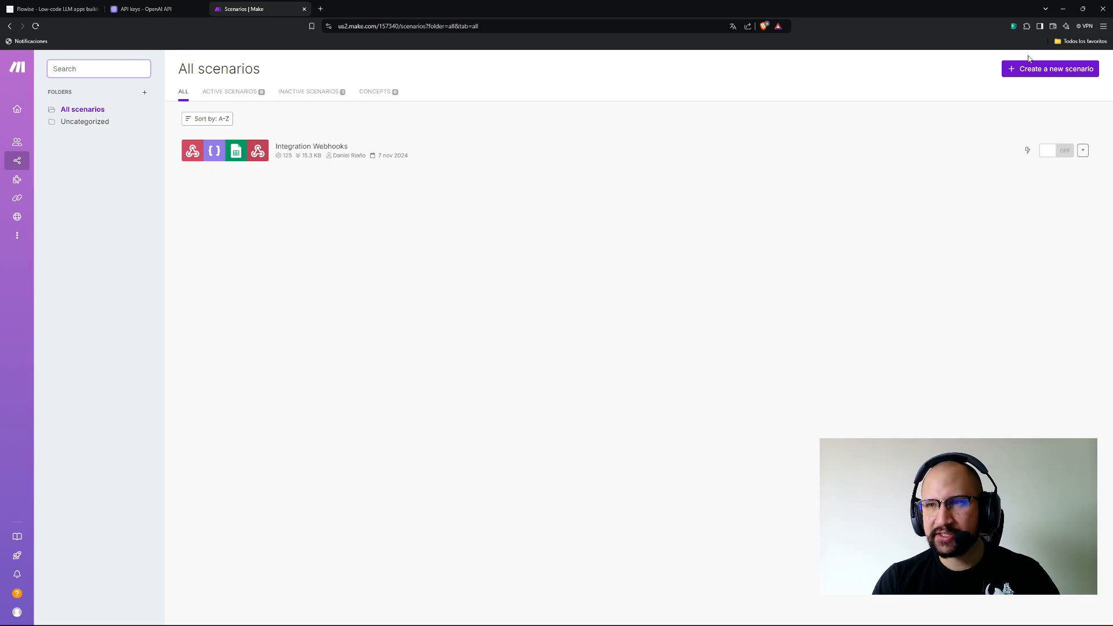
Start a new blank scenario from Make's All scenarios page.
ctrl+scroll(951, 325, up, 5)
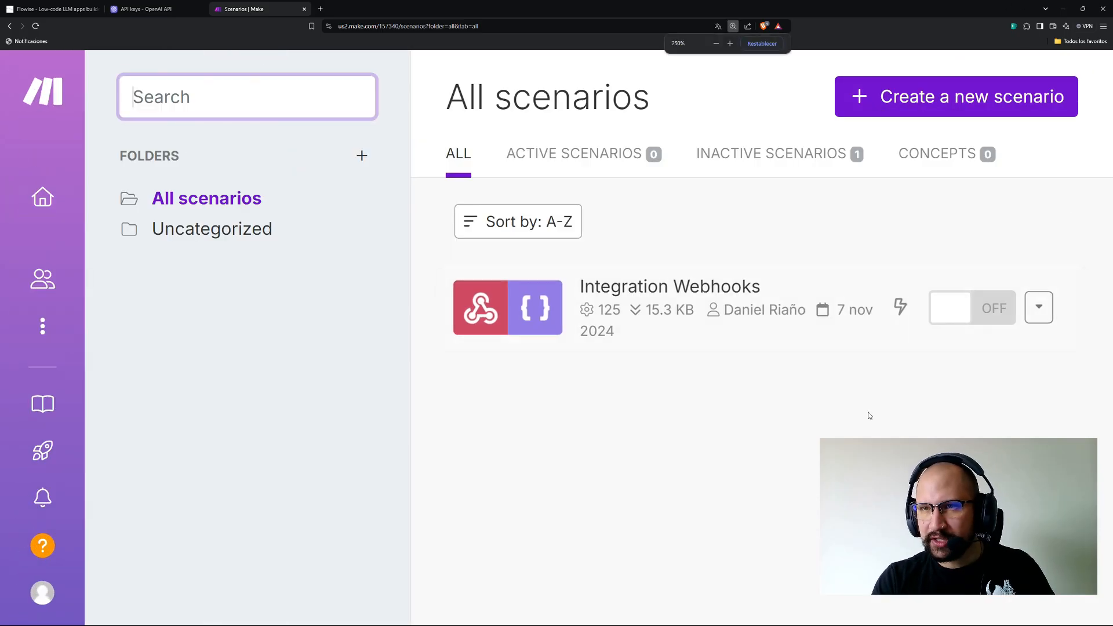
ctrl+scroll(867, 415, down, 3)
click(1054, 70)
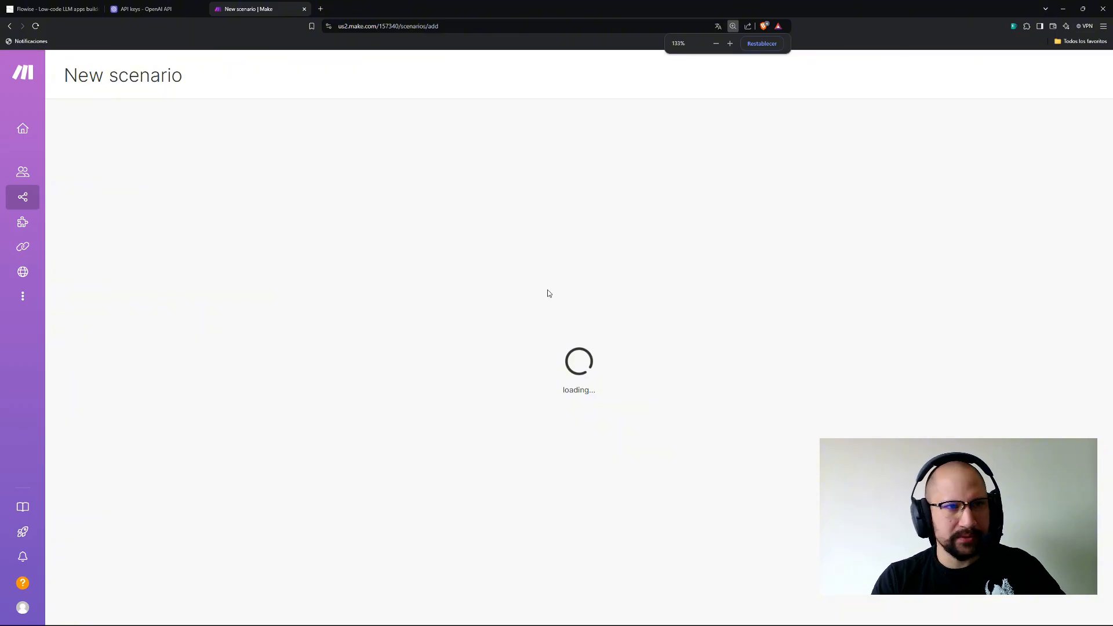
mouse_move(9, 248)
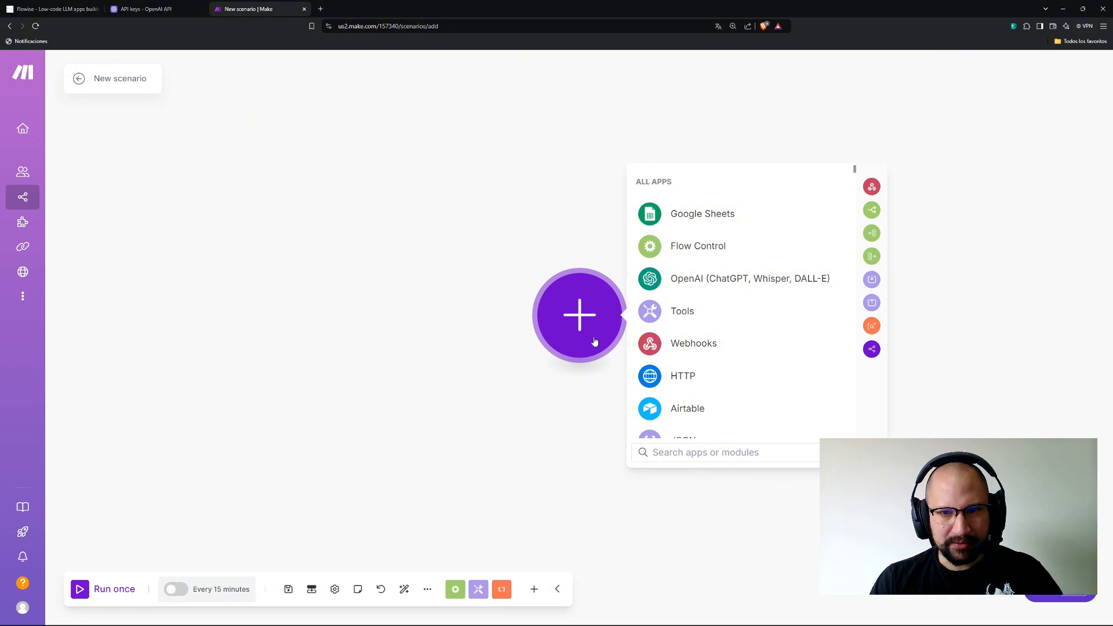
Add a Webhooks Custom webhook trigger as the scenario's first module.
click(678, 346)
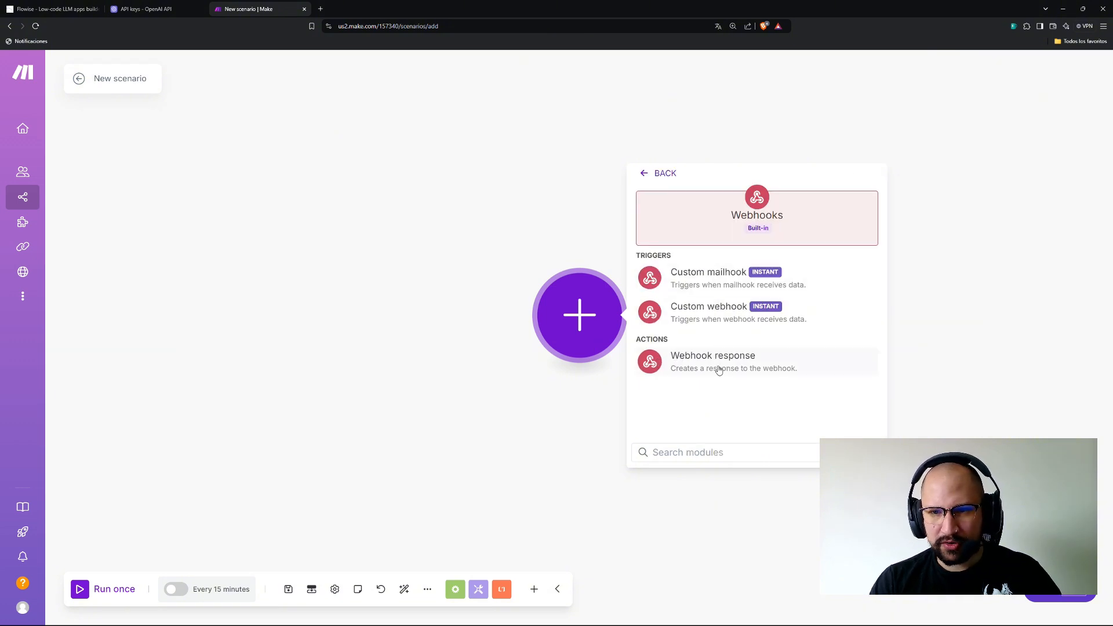
click(721, 316)
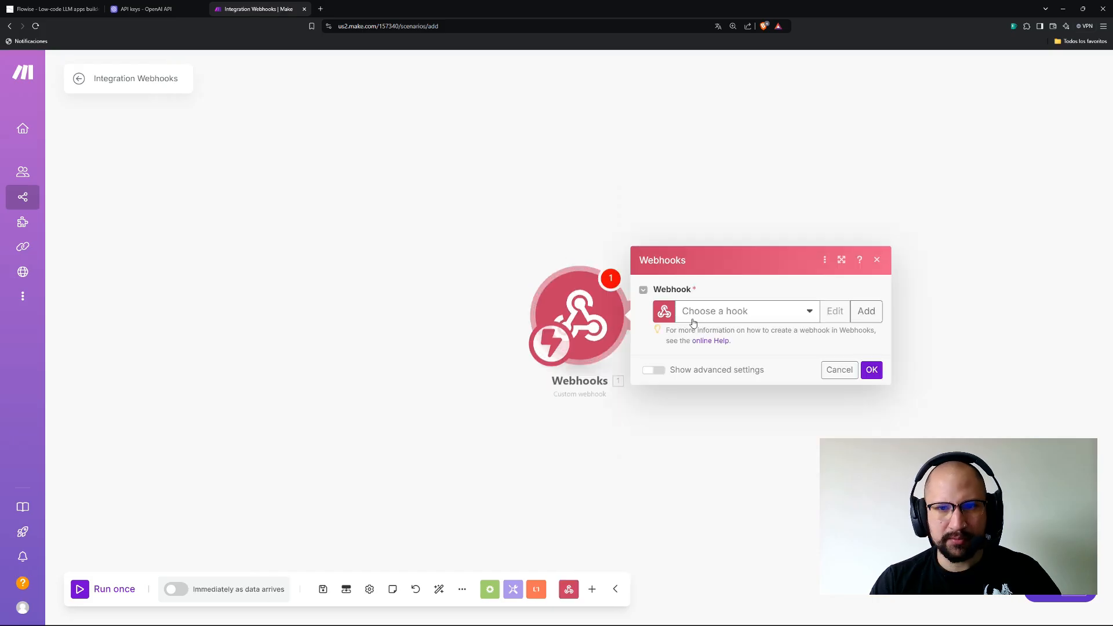
click(811, 310)
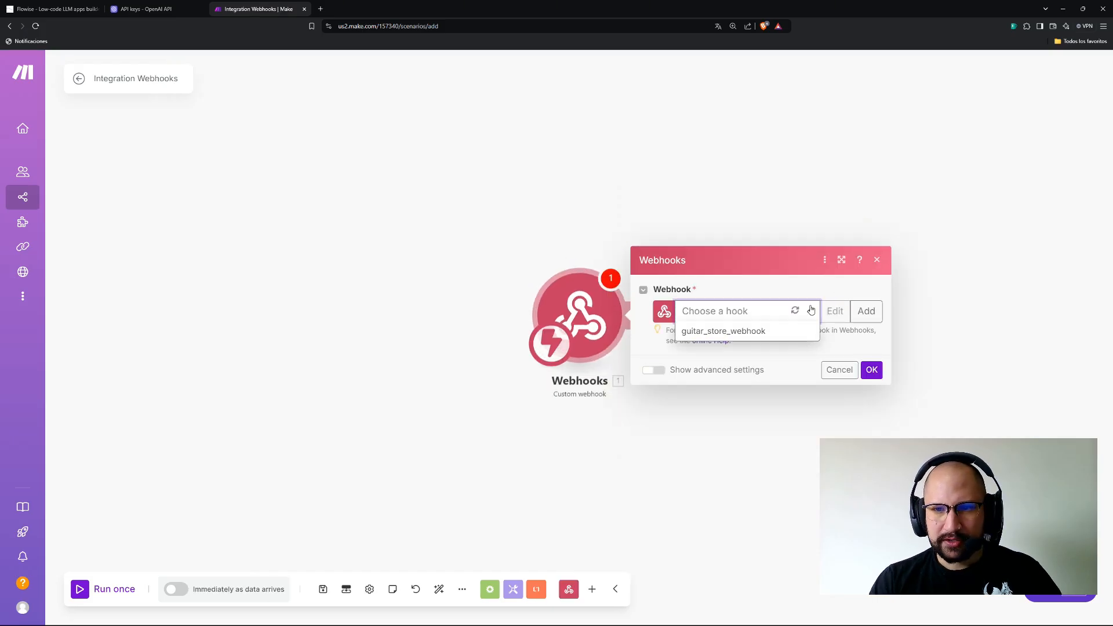
click(734, 312)
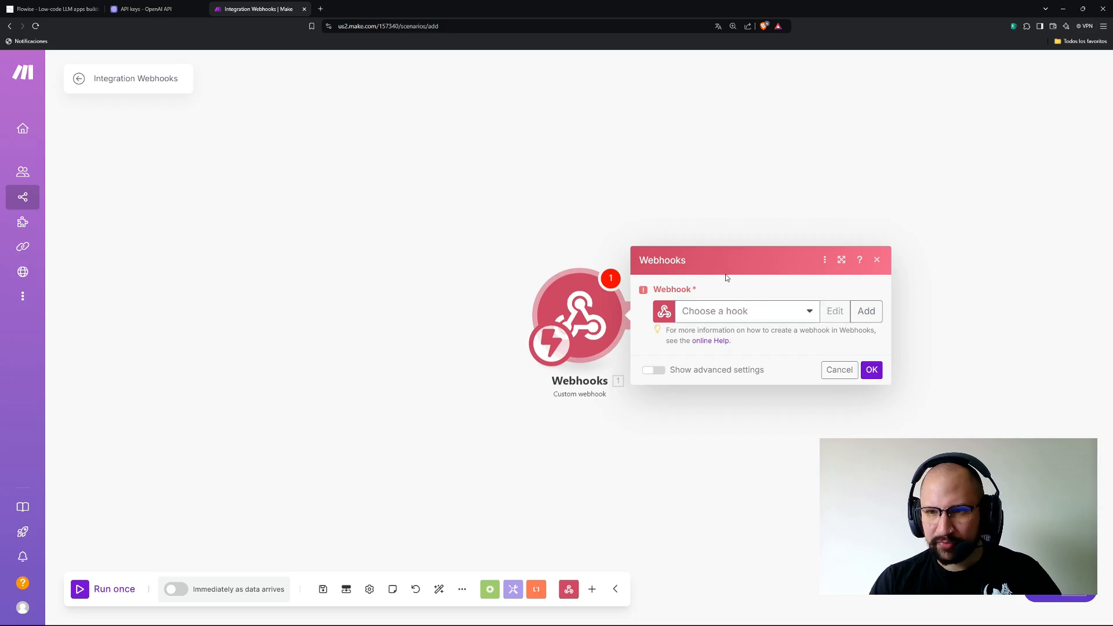
click(738, 312)
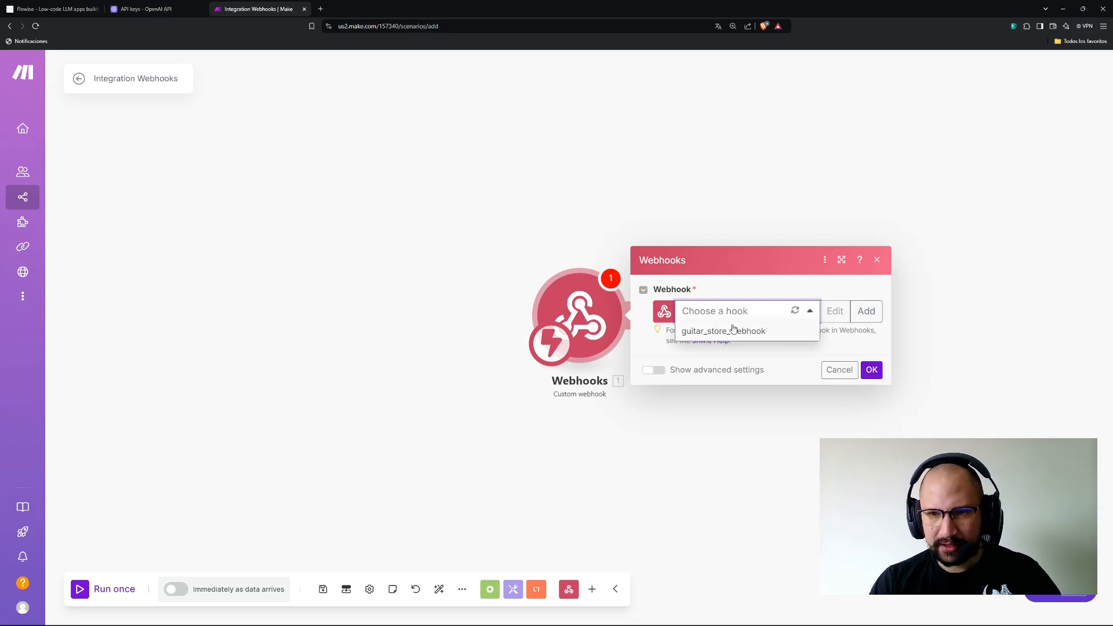
click(730, 307)
Create a new webhook named invoces-automation, save it and copy its address.
click(867, 311)
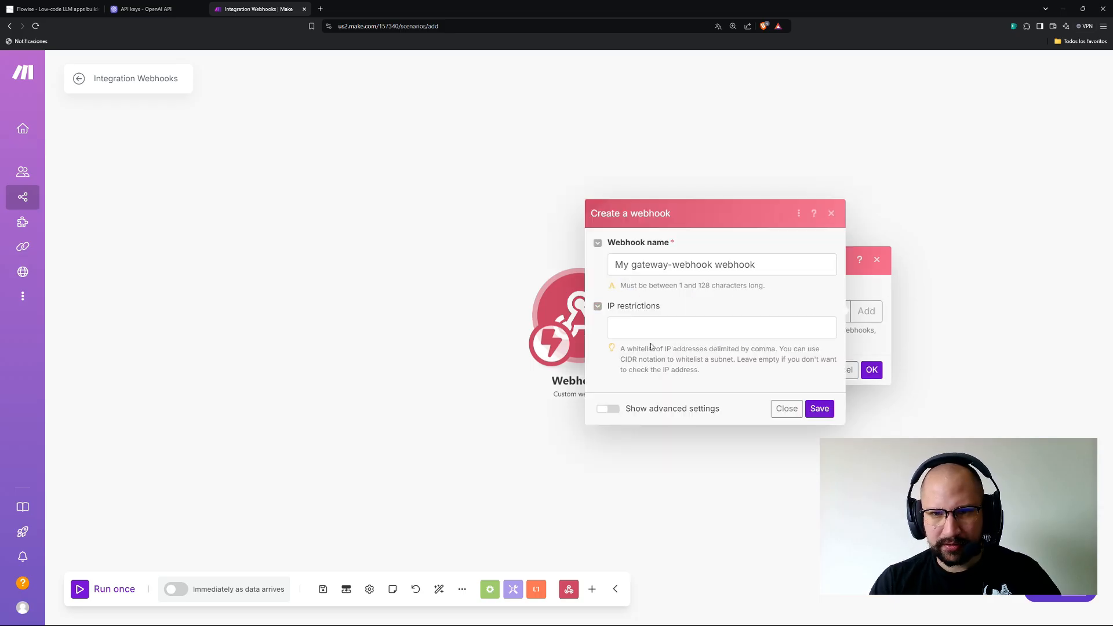
triple_click(765, 264)
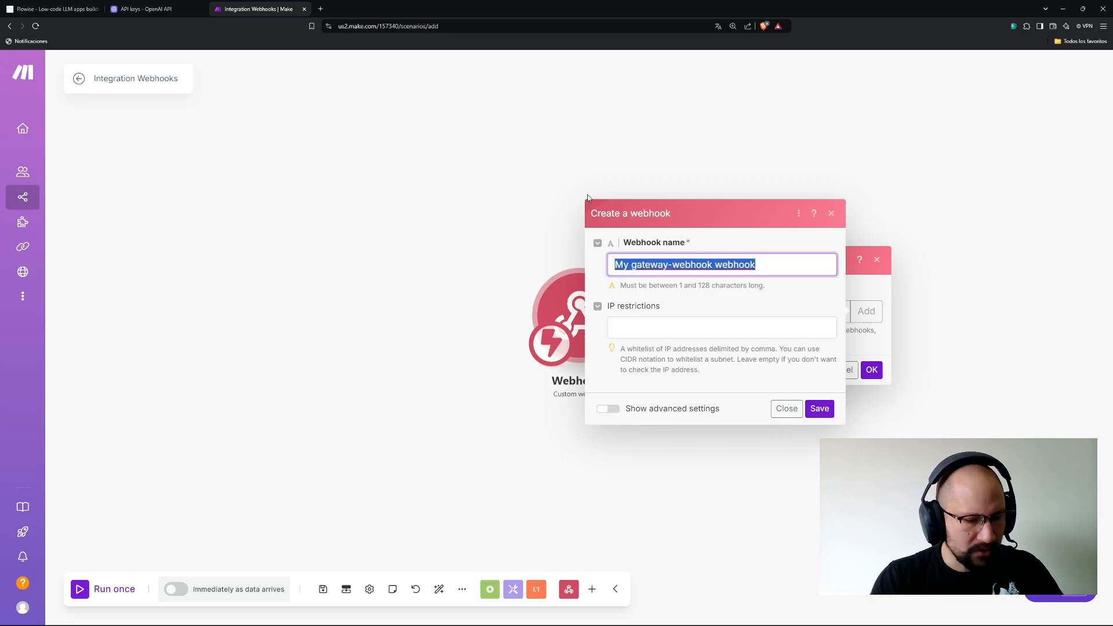
key(BackSpace)
text(invoce)
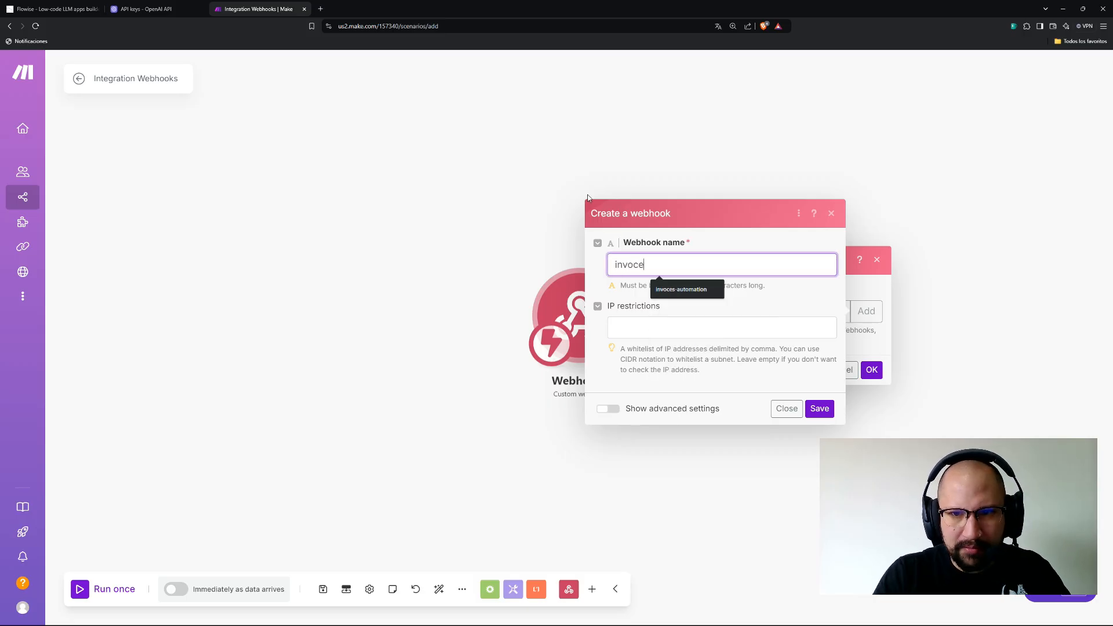
click(668, 292)
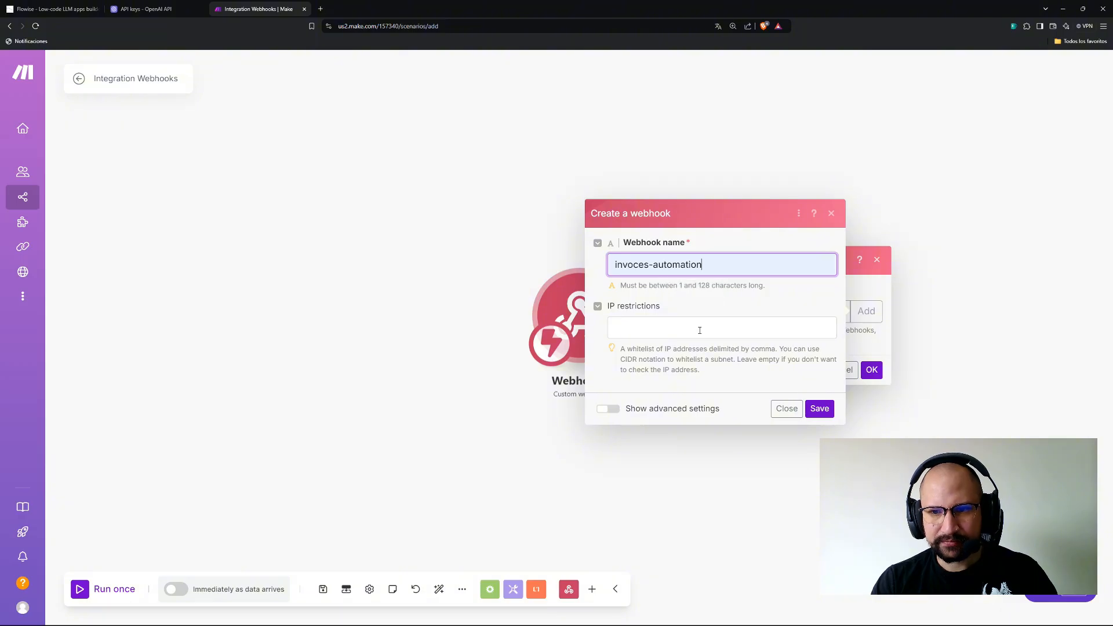
click(816, 412)
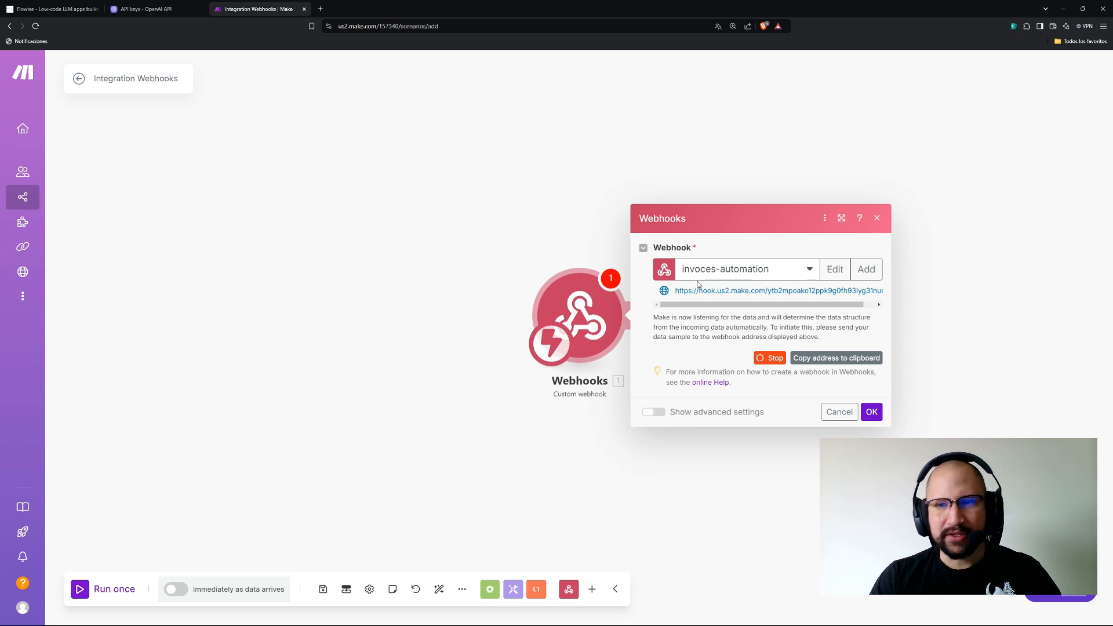
click(808, 360)
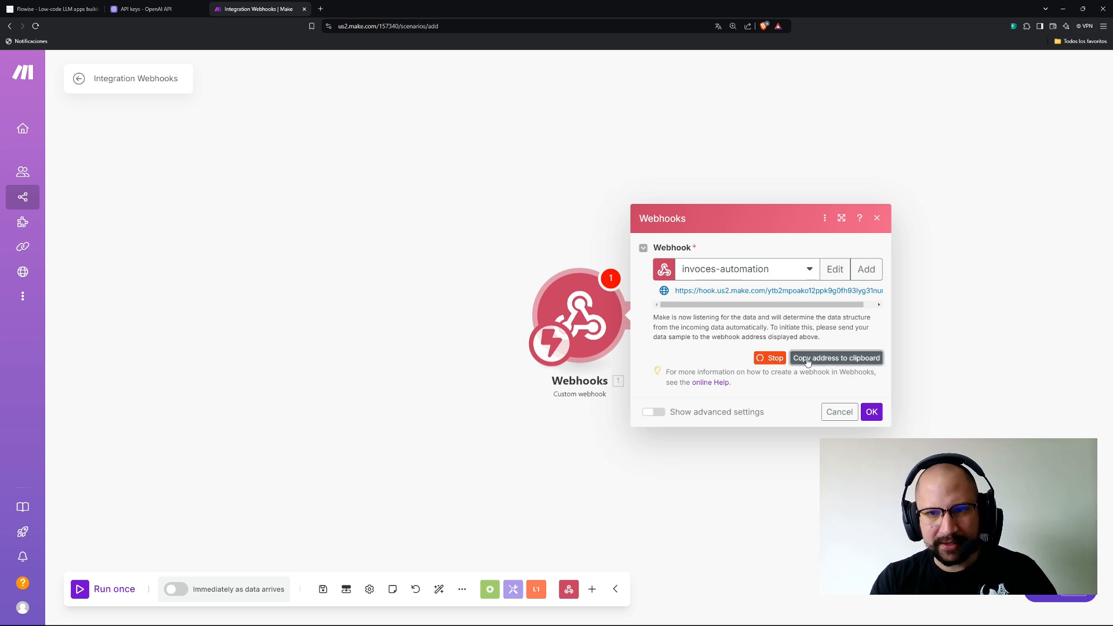
click(52, 9)
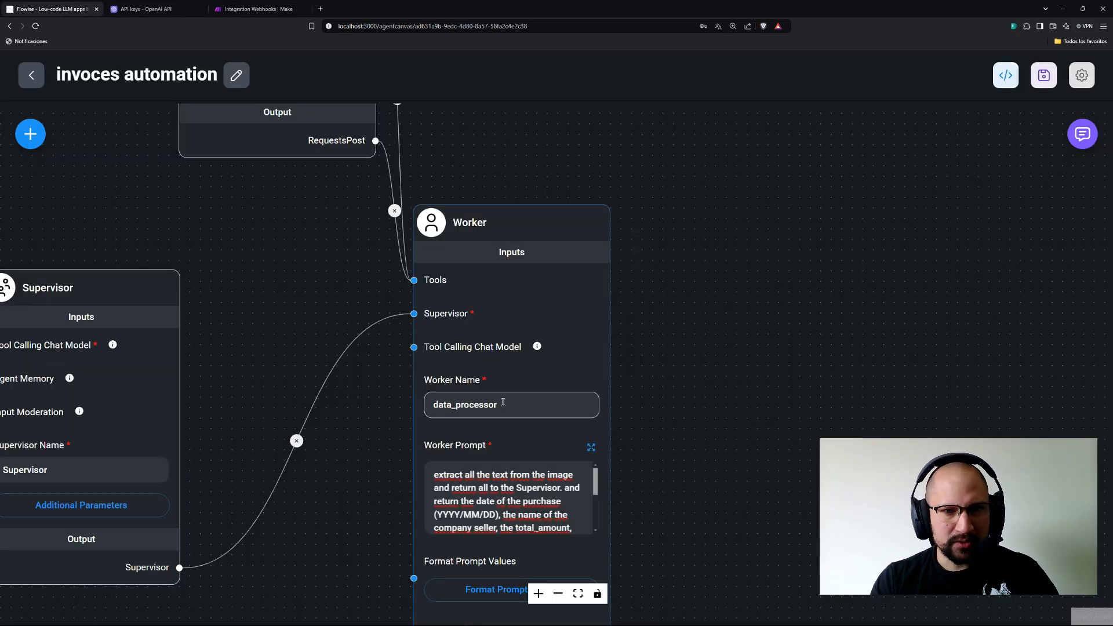
Paste the Make webhook address as the Worker Prompt's POST endpoint, wrapped in double quotes.
click(591, 448)
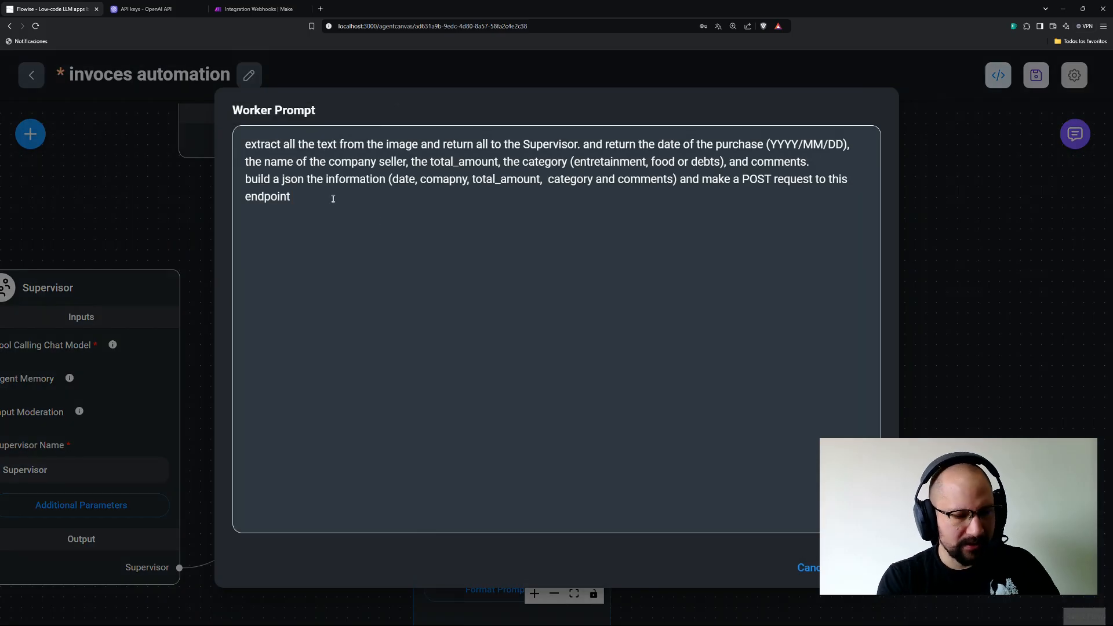
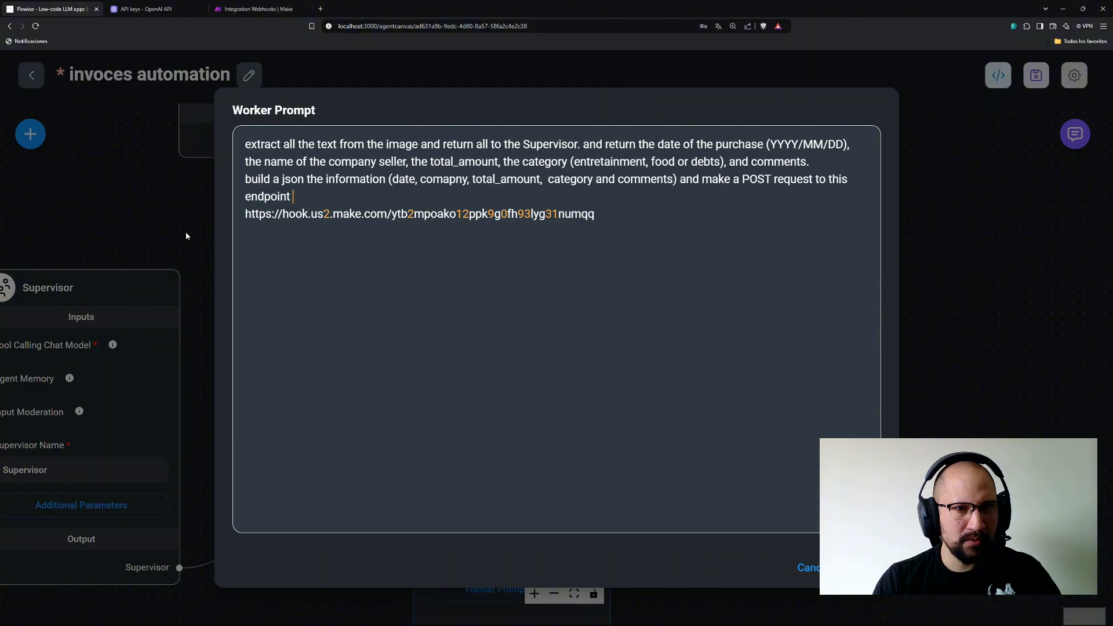
text(")
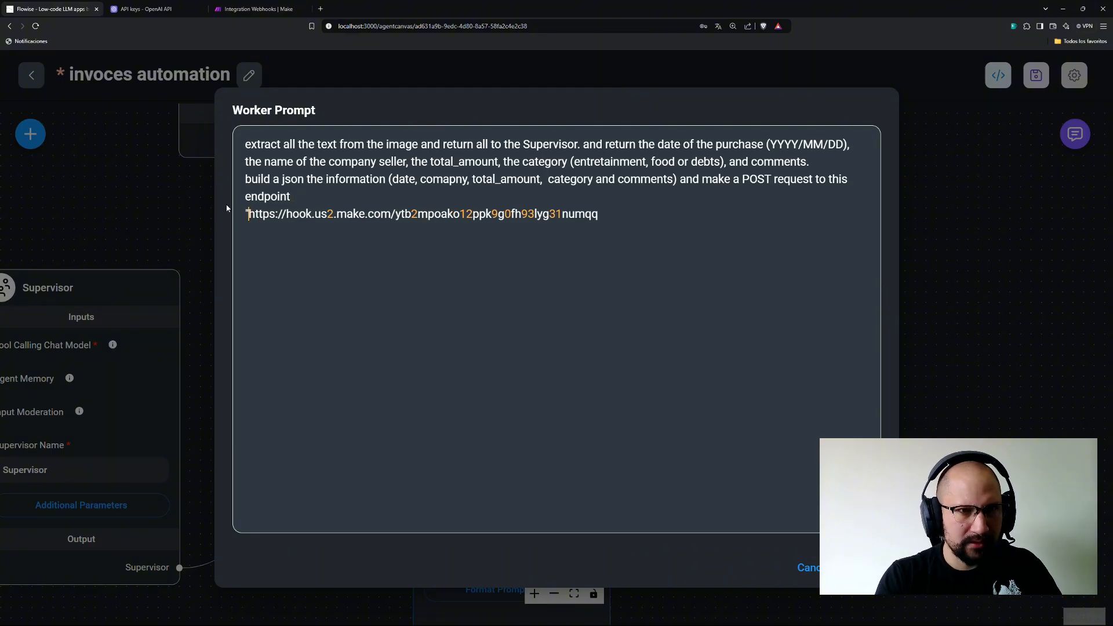
drag(644, 212, 640, 201)
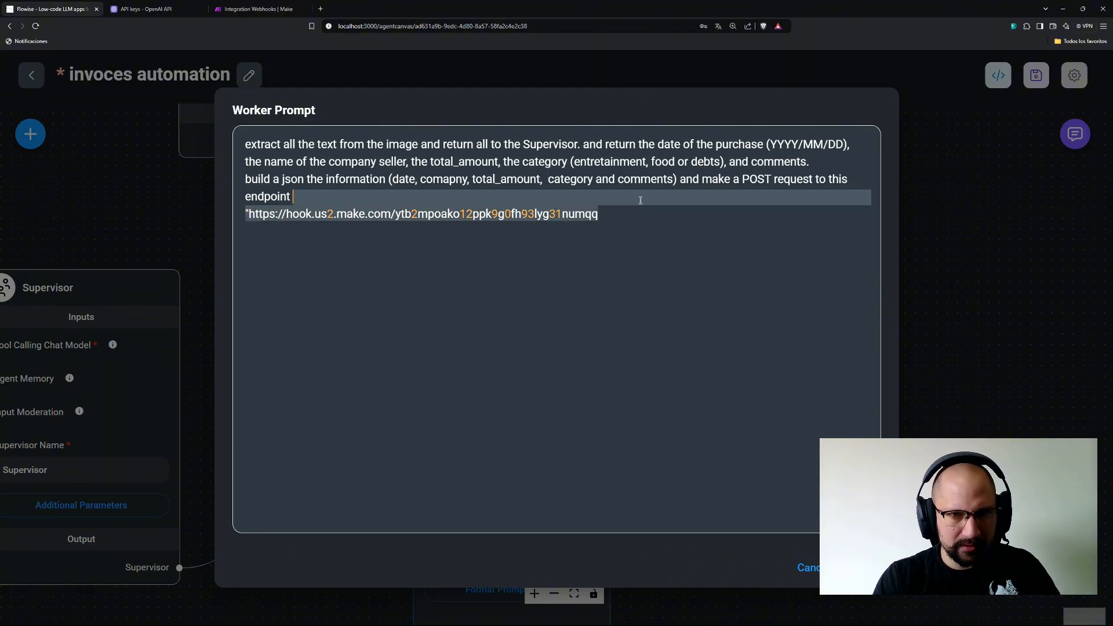
click(632, 217)
text(")
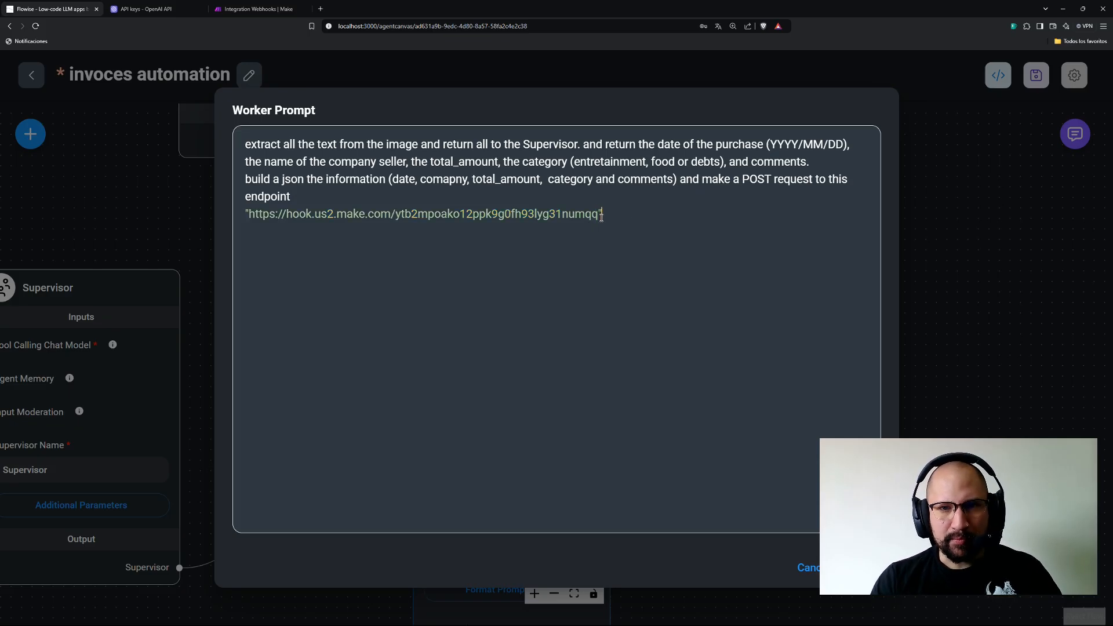
drag(598, 215, 247, 216)
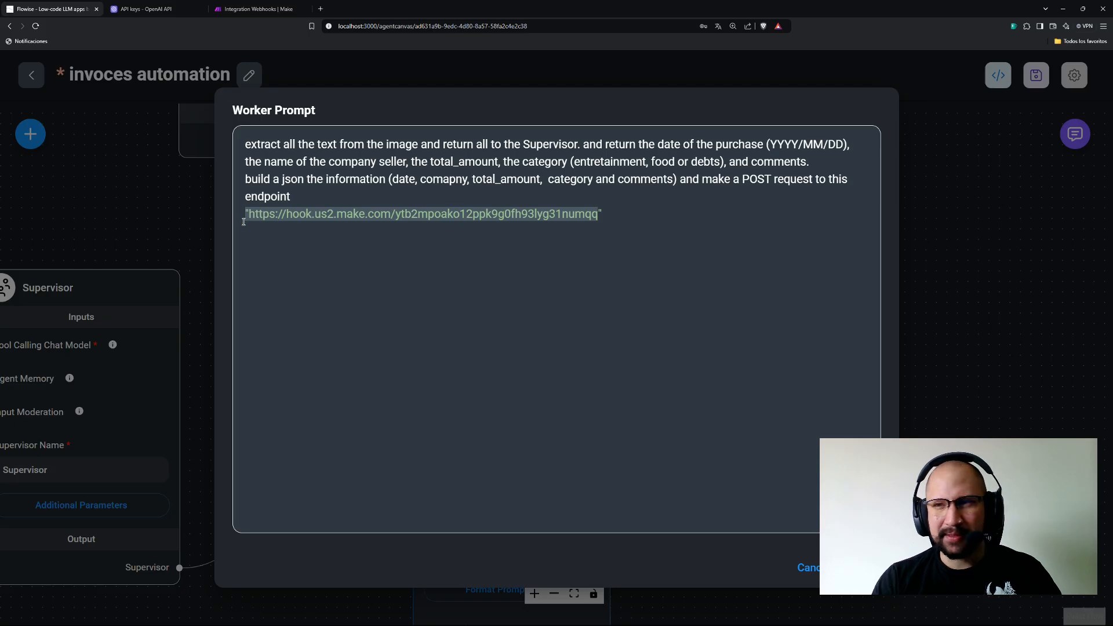
click(670, 231)
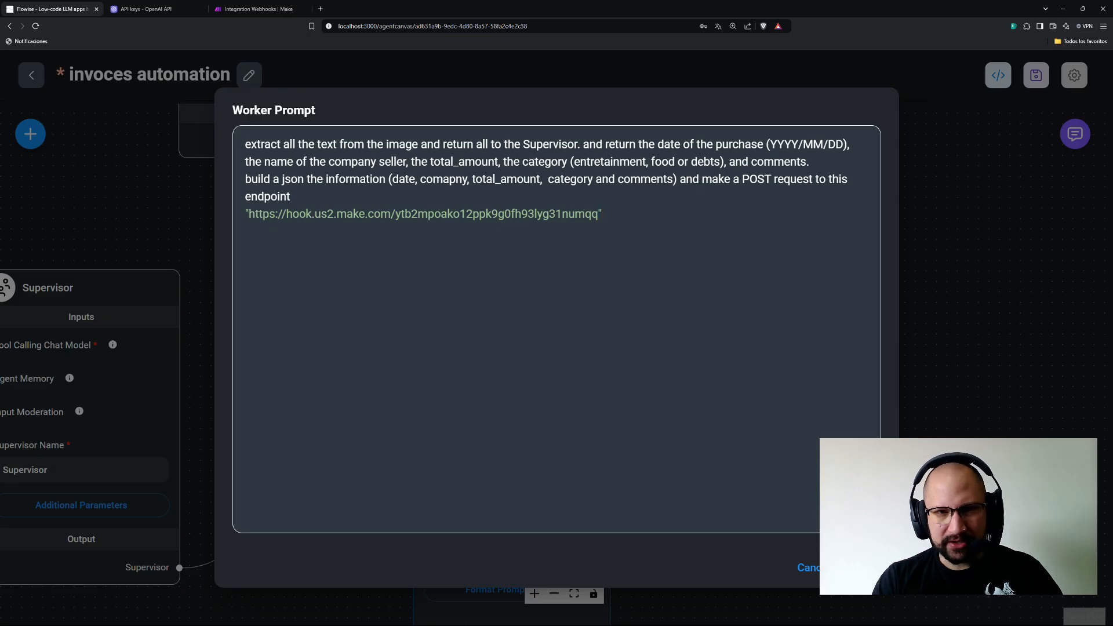
key(Escape)
click(258, 8)
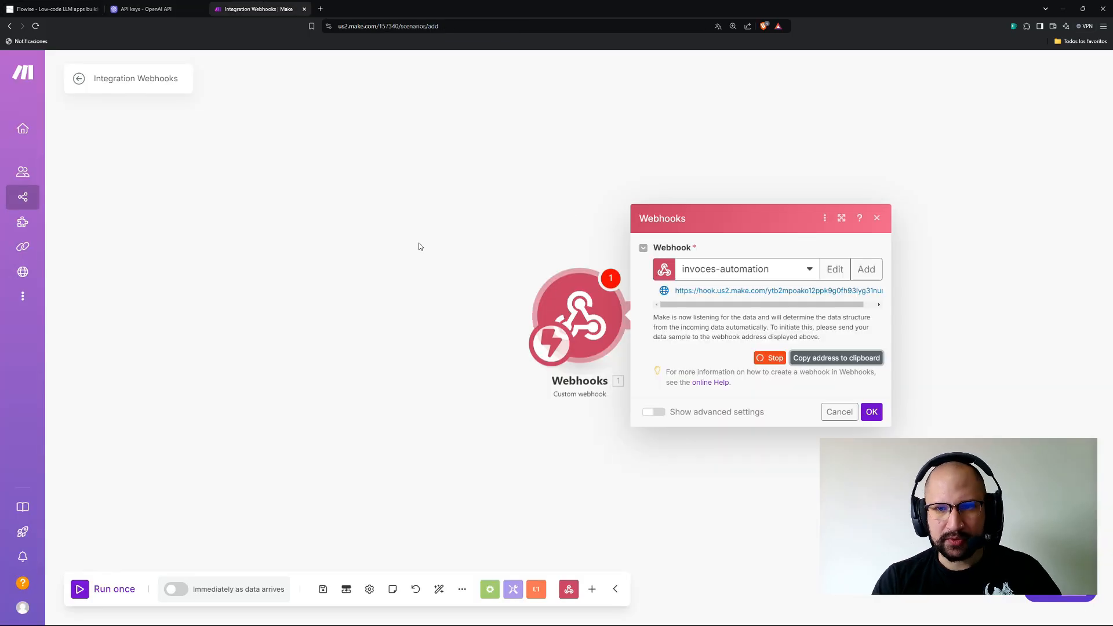
Confirm the webhook settings and add a JSON Parse JSON module after it.
click(873, 411)
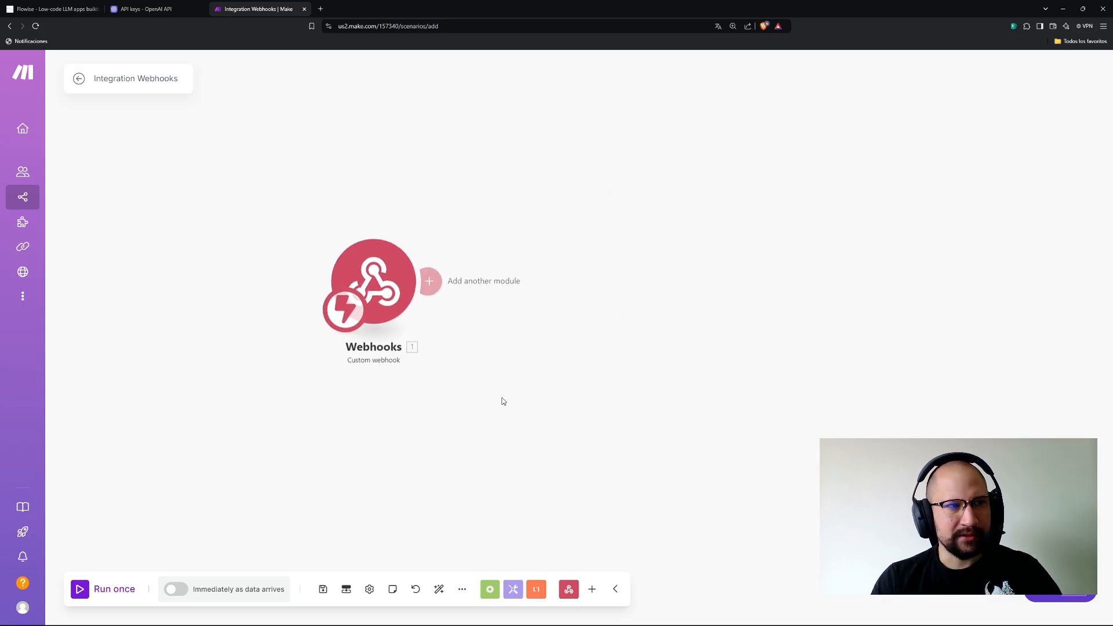
click(430, 281)
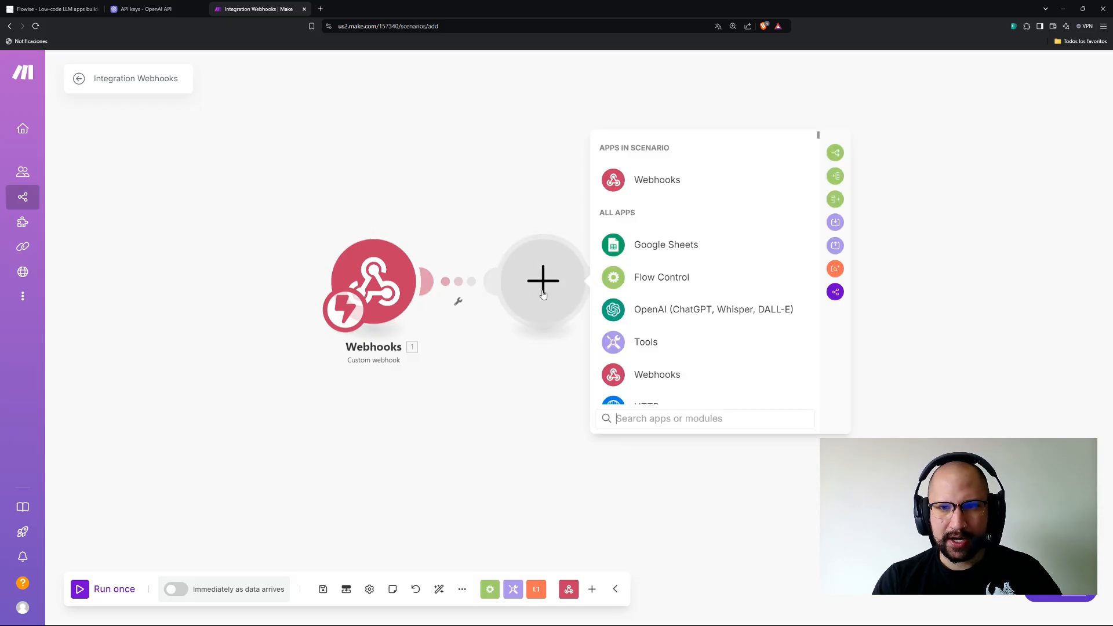
click(662, 418)
text(jso)
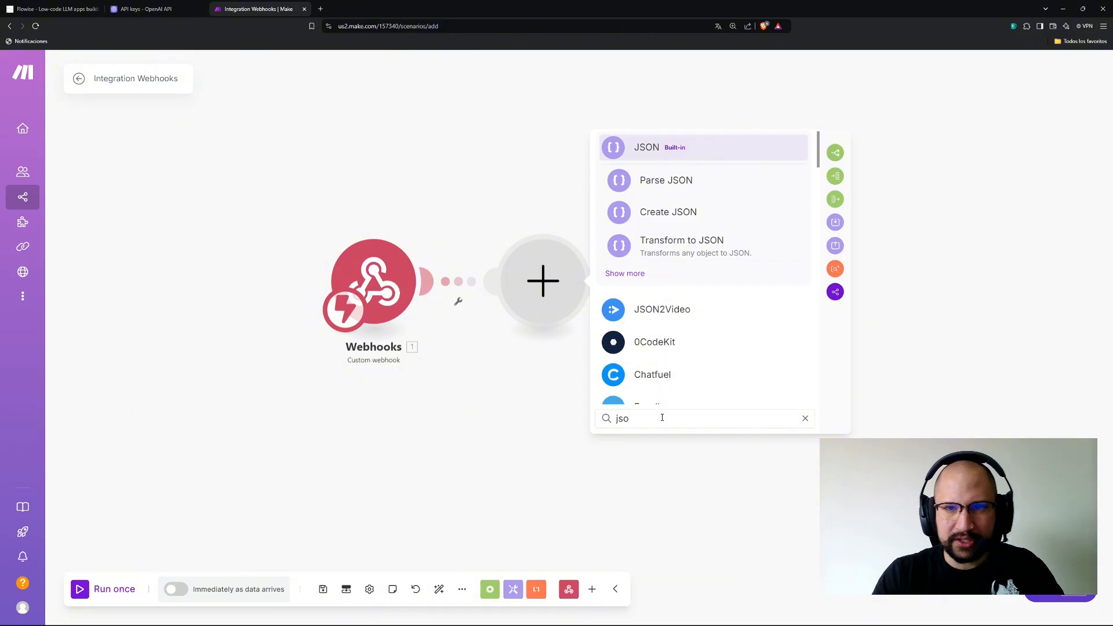
click(689, 185)
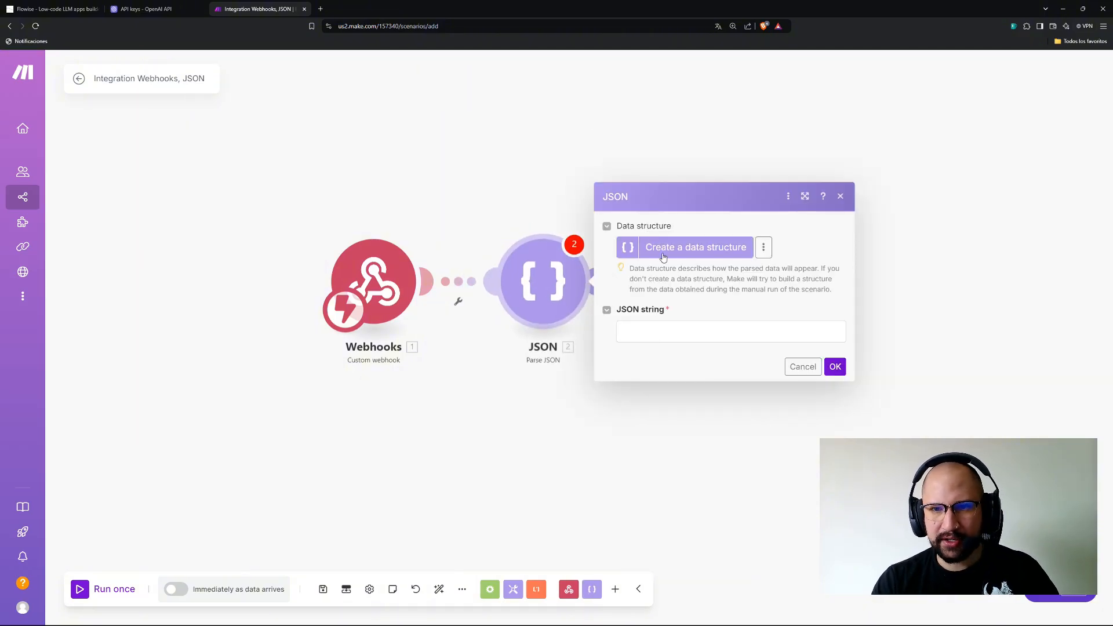
Fill the Parse JSON module's JSON string with 'asda' and save it.
click(836, 368)
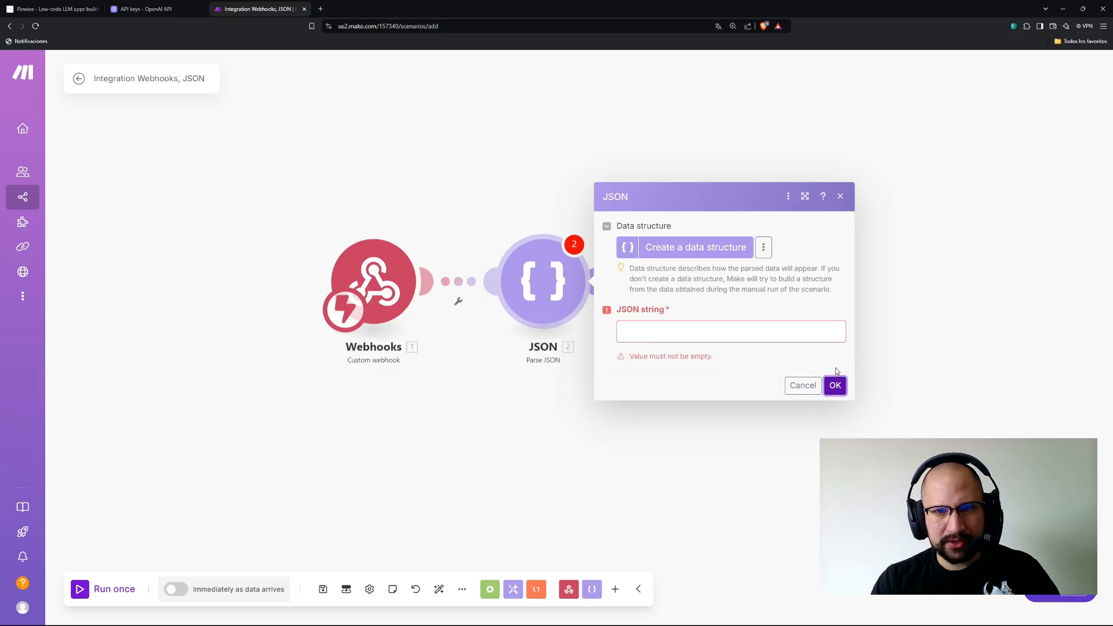
click(675, 329)
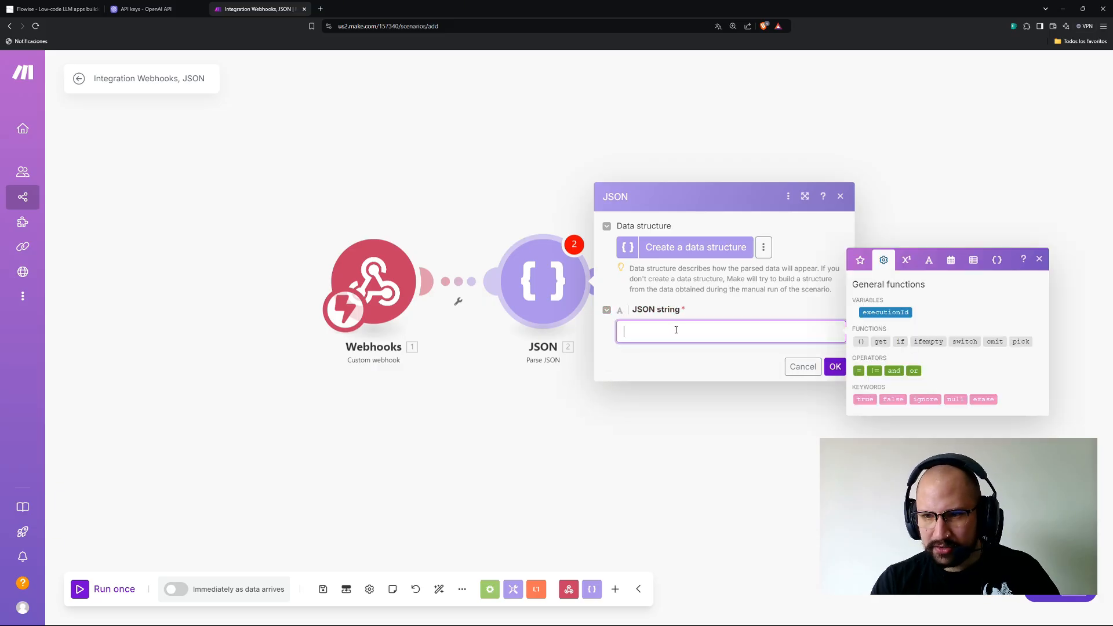
text(asda)
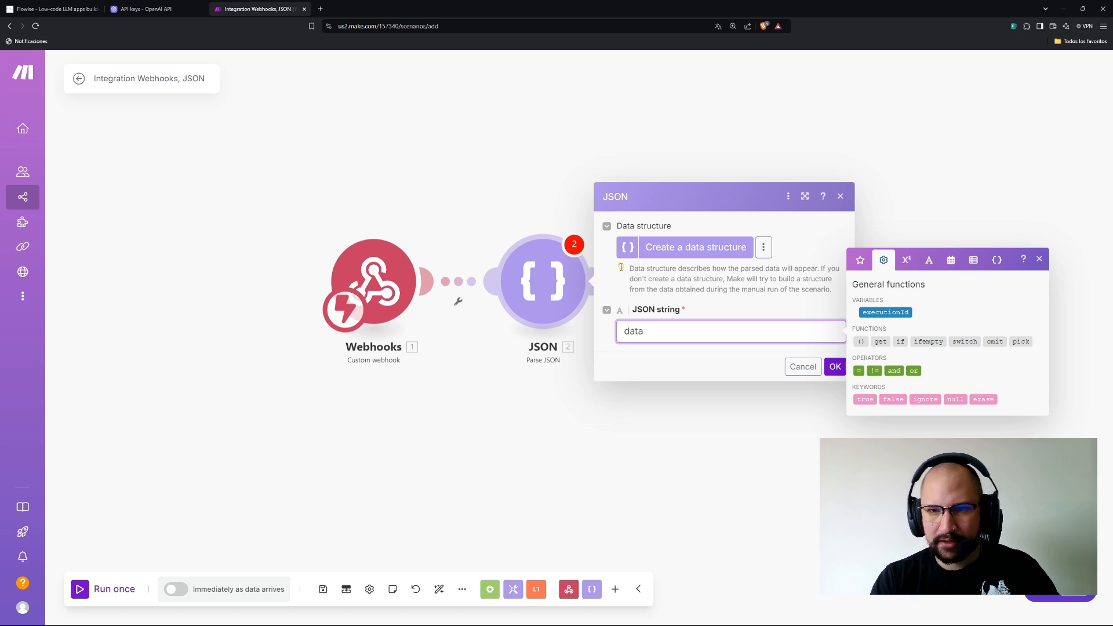
click(683, 368)
click(842, 367)
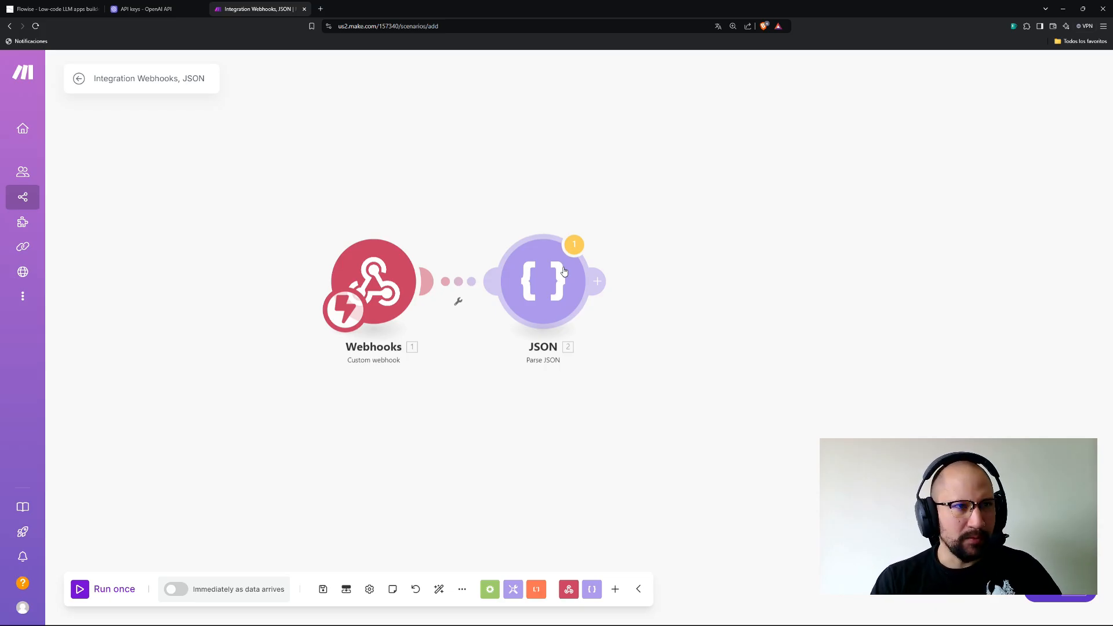
click(601, 284)
Add a Google Sheets Add a Row module and bring the purchase_history sheet into the browser.
click(818, 280)
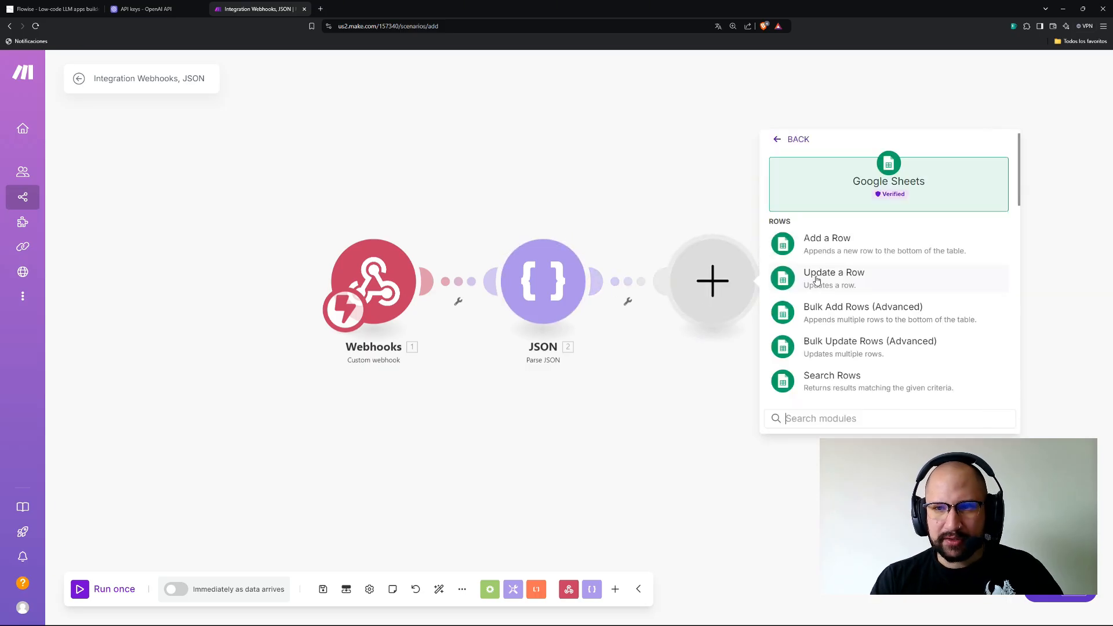
click(846, 249)
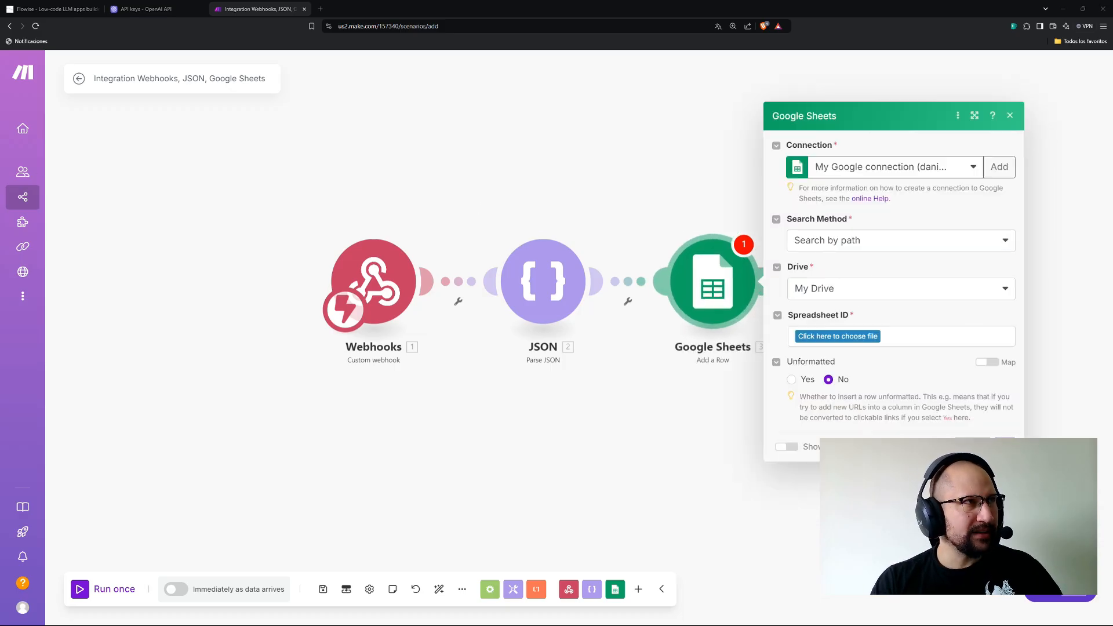
drag(0, 38, 363, 9)
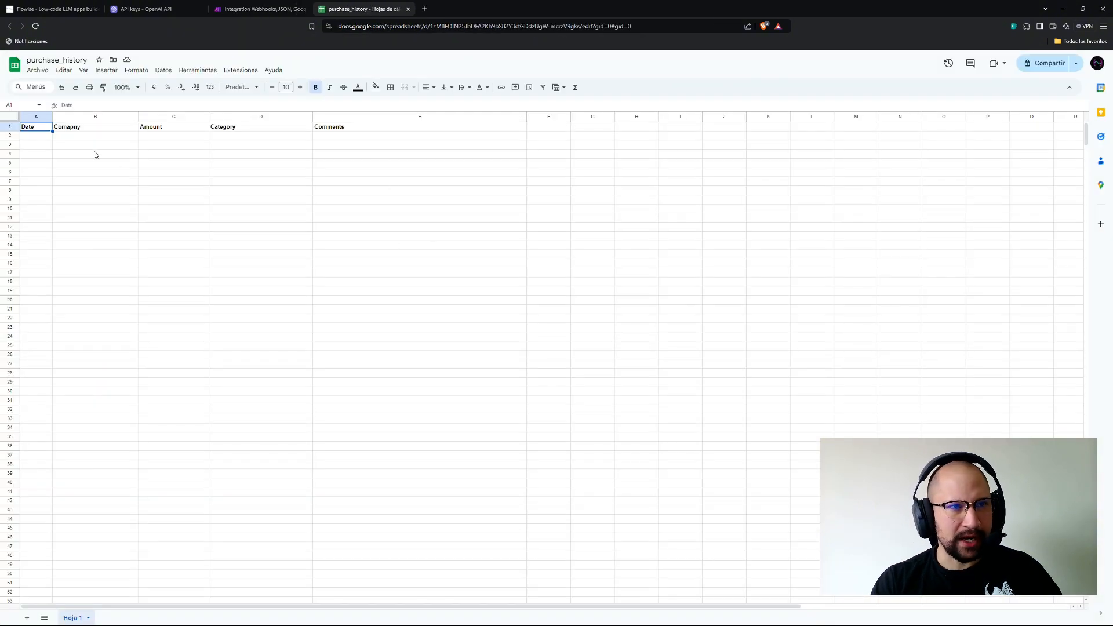
Review the purchase_history headers, including Category and Comments, then return to the Make scenario.
click(130, 172)
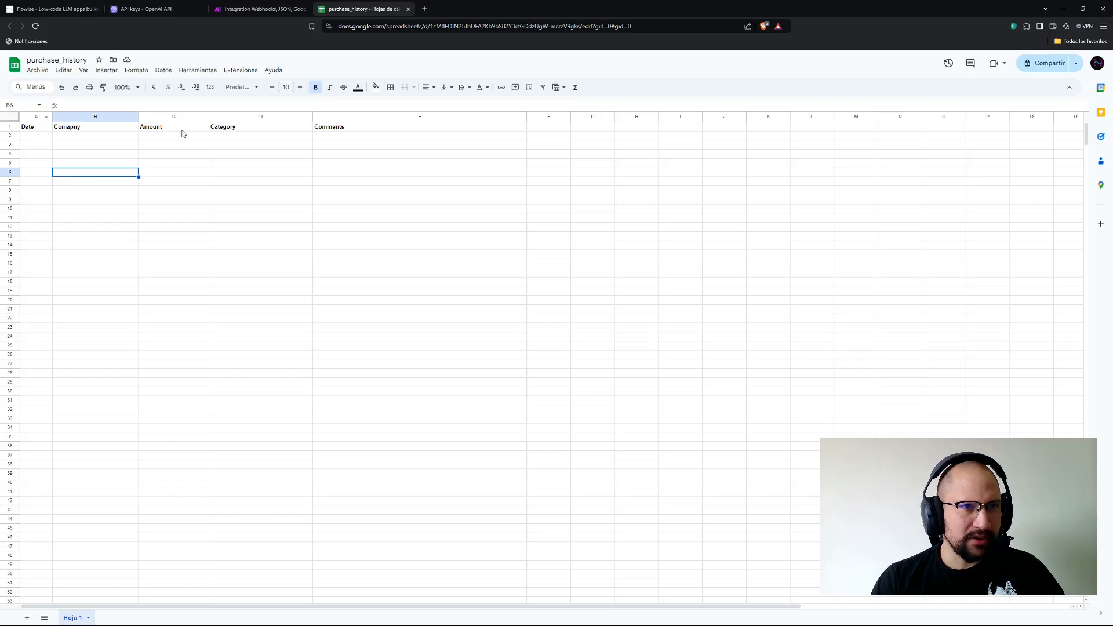
click(229, 130)
click(318, 131)
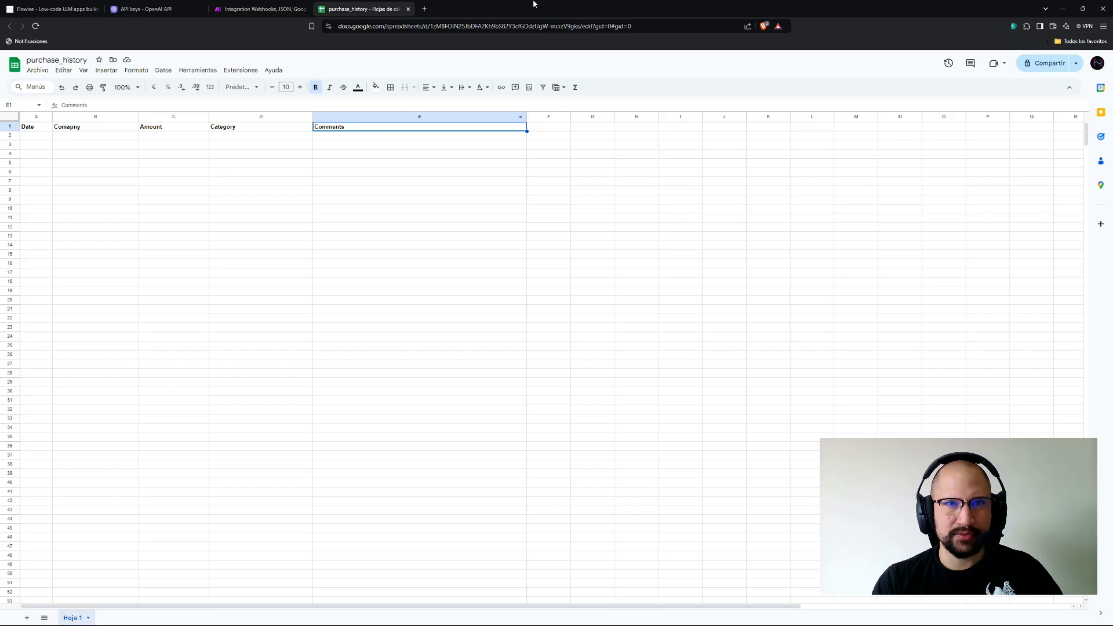
click(273, 7)
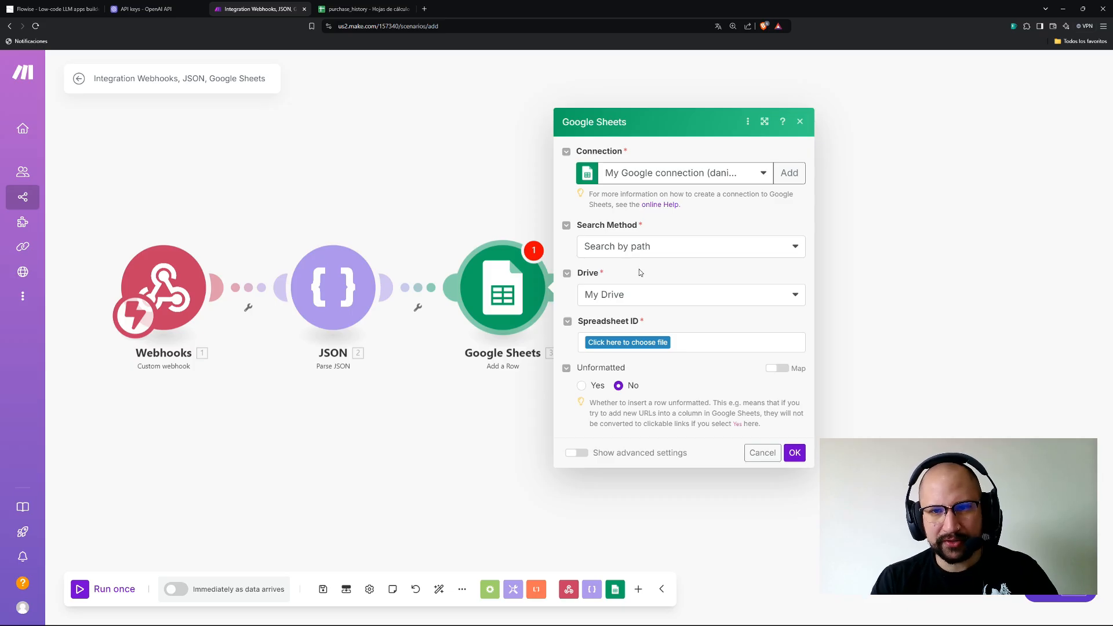
Point the Add a Row module at My Drive's purchase_history spreadsheet, sheet Hoja 1.
click(649, 247)
click(524, 228)
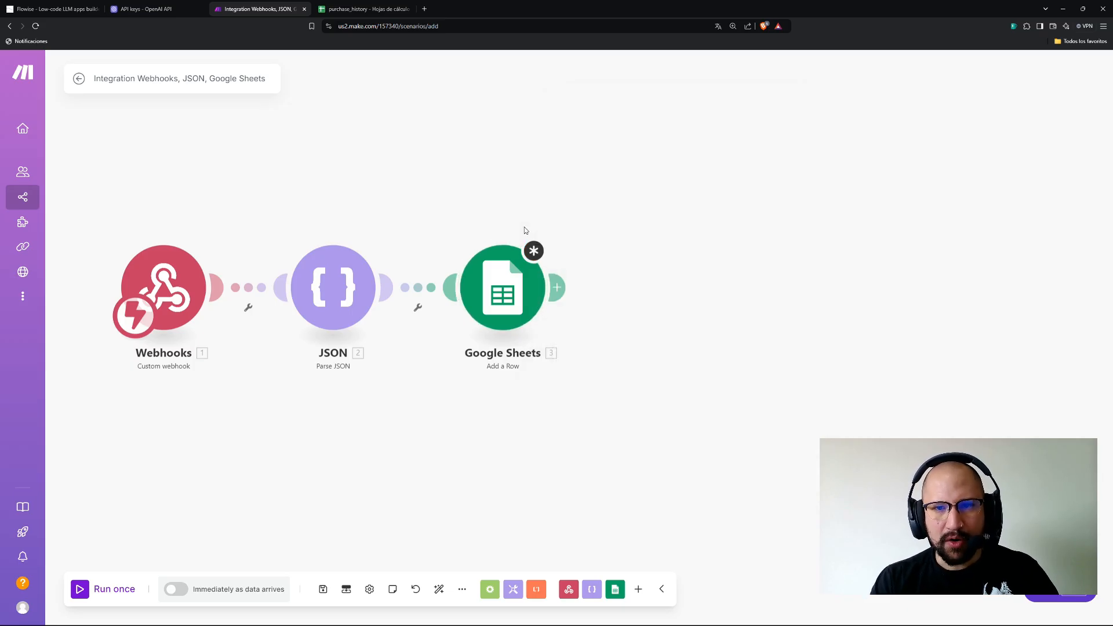
click(512, 288)
click(619, 297)
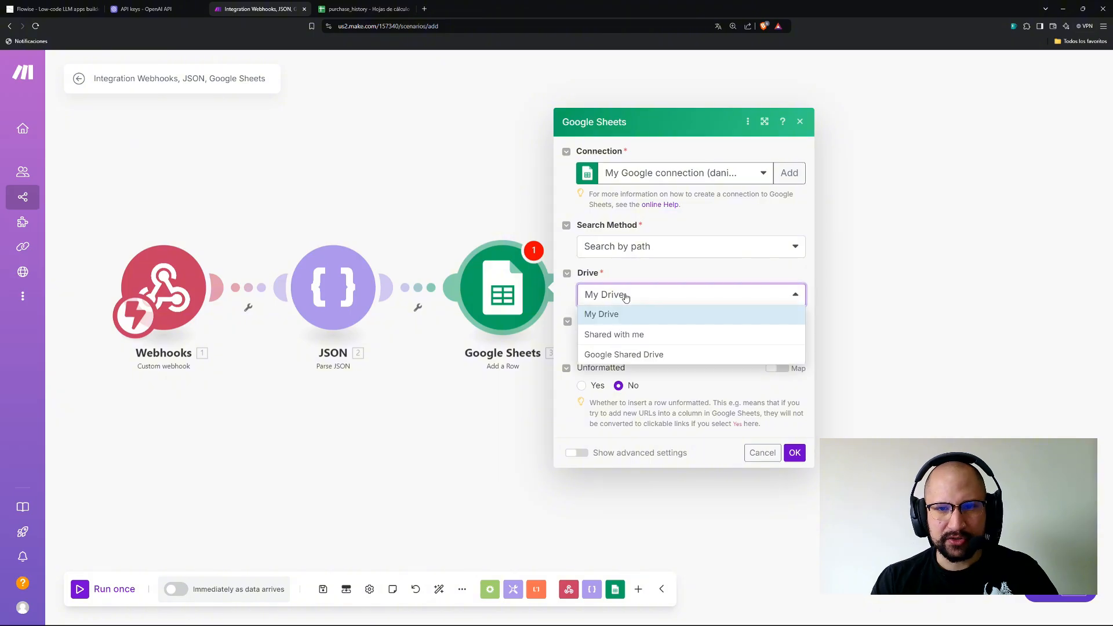
click(637, 317)
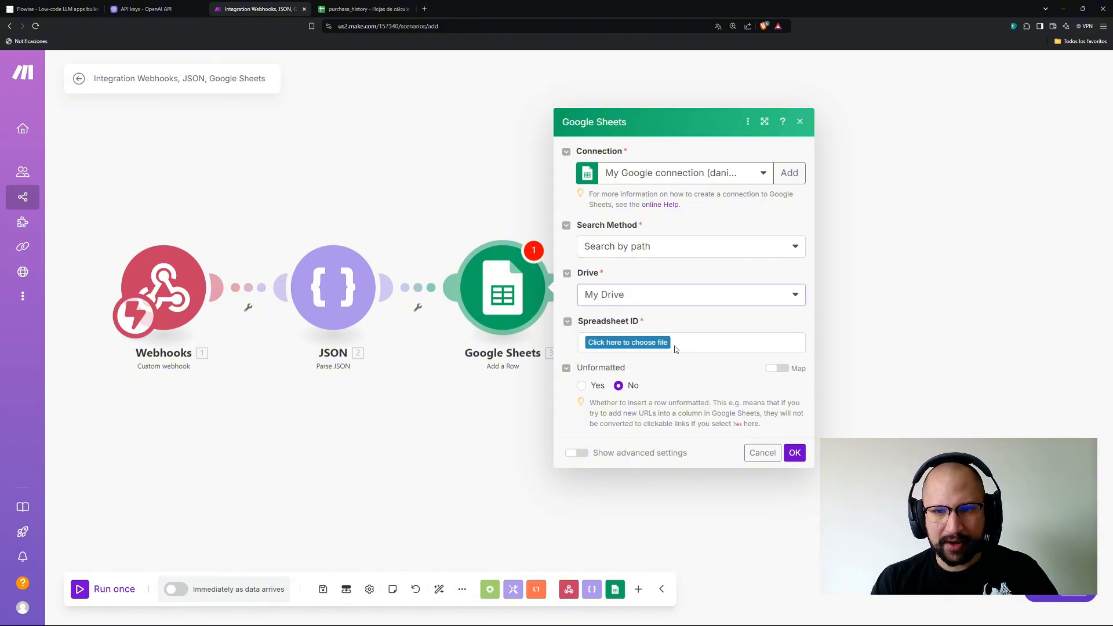
click(631, 349)
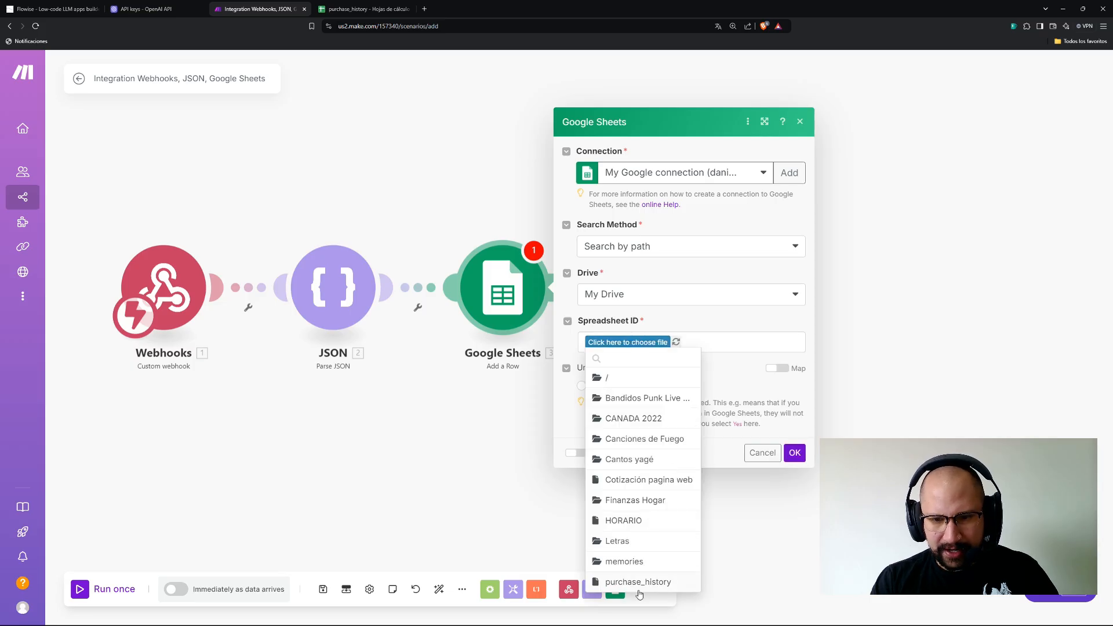
click(637, 583)
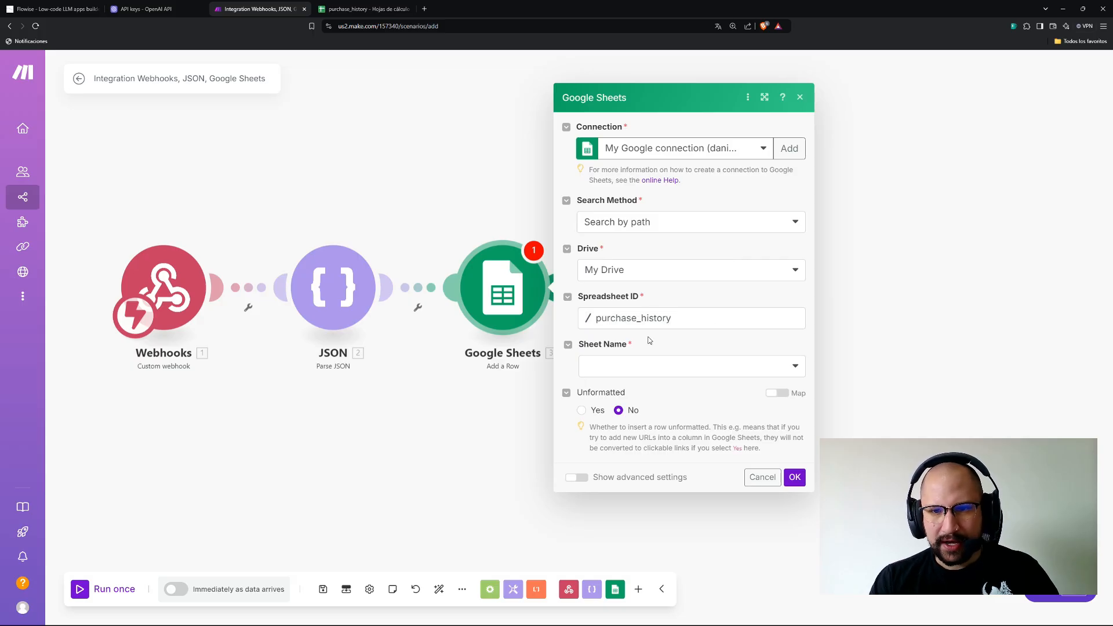
click(629, 371)
click(591, 391)
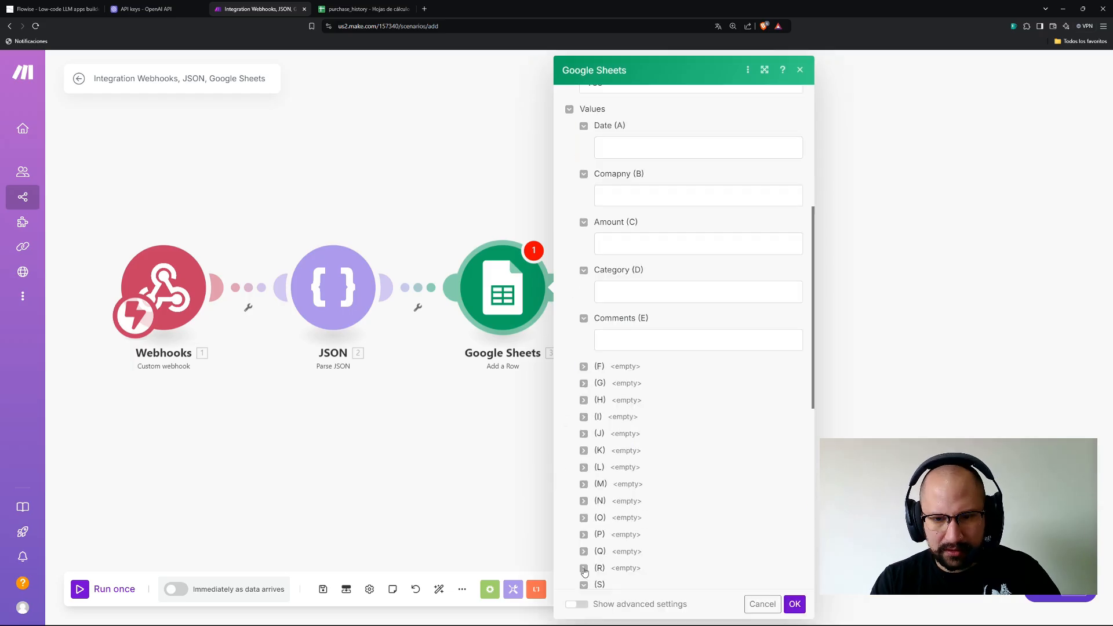
Collapse the unused column fields S through Z.
scroll(584, 565, down, 2)
click(584, 498)
click(584, 515)
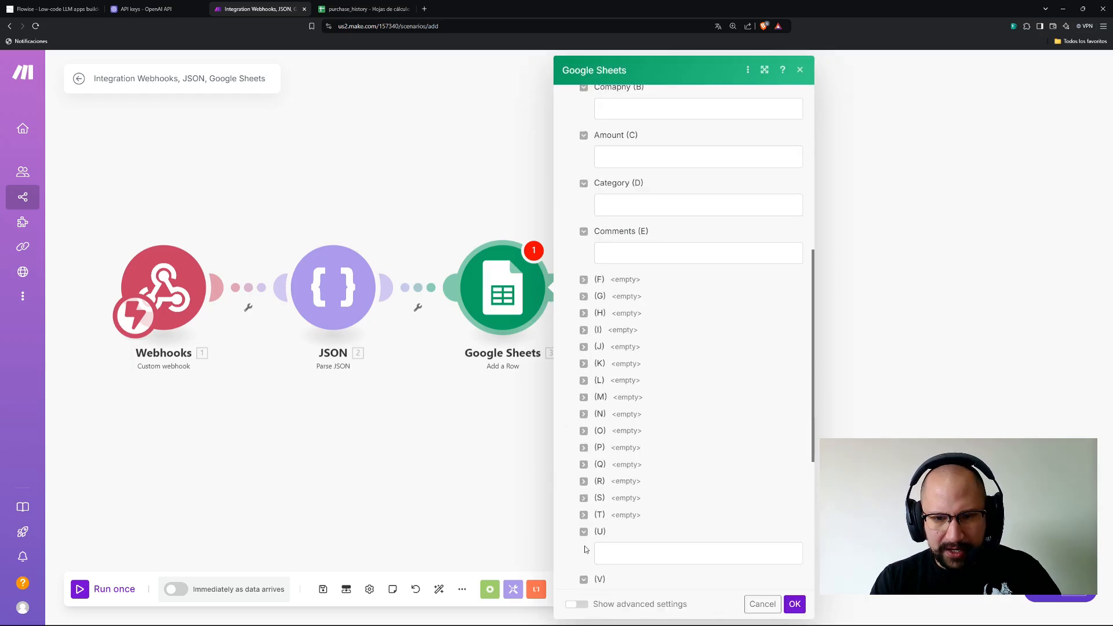
click(584, 531)
click(583, 549)
click(583, 565)
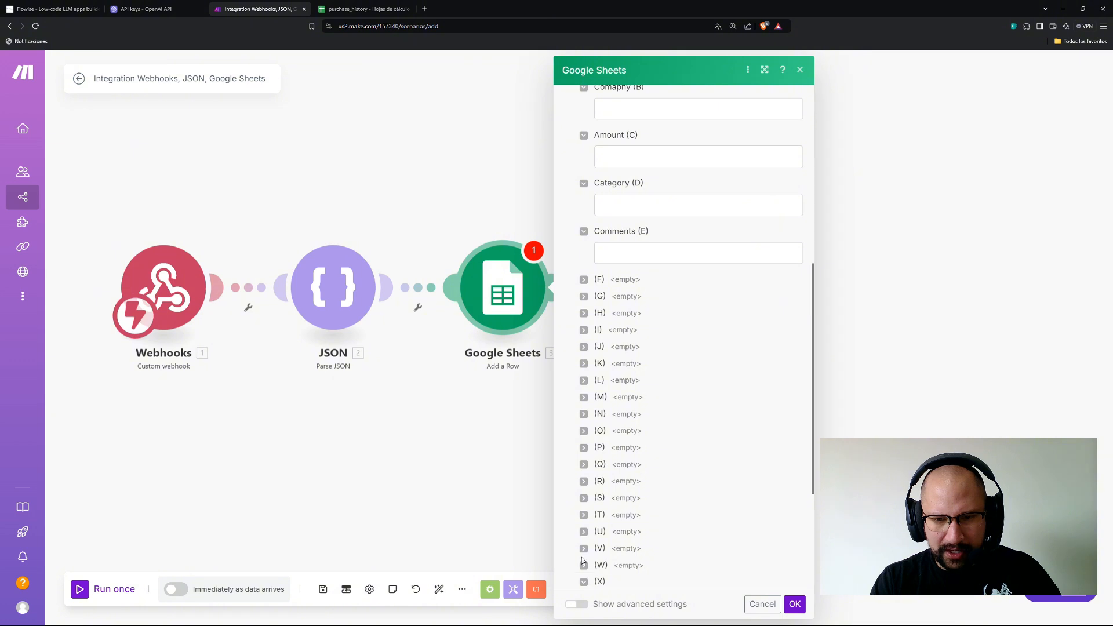
scroll(584, 557, down, 2)
click(584, 495)
click(584, 512)
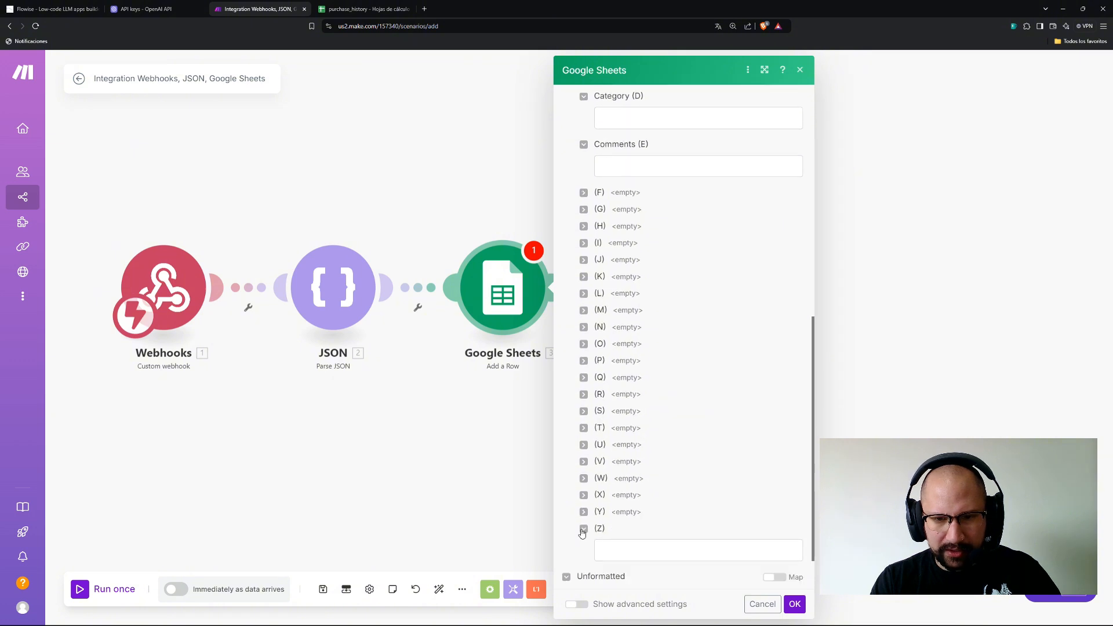
click(583, 530)
scroll(643, 439, up, 4)
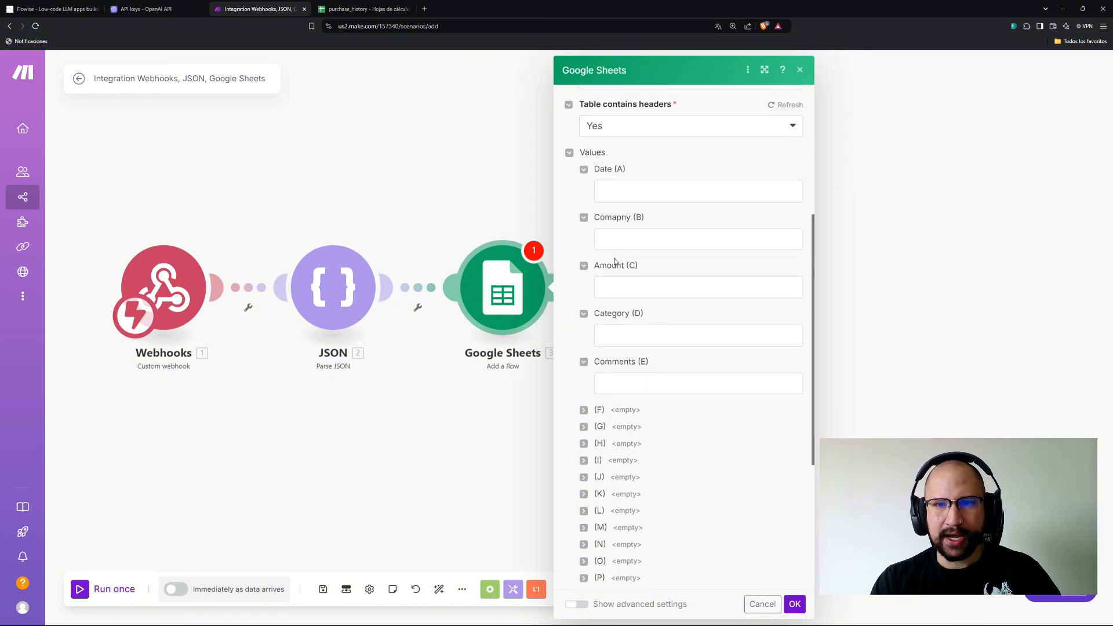
Collapse the Date, Comapny, Amount, Category and Comments fields and save the row settings.
click(584, 169)
click(583, 186)
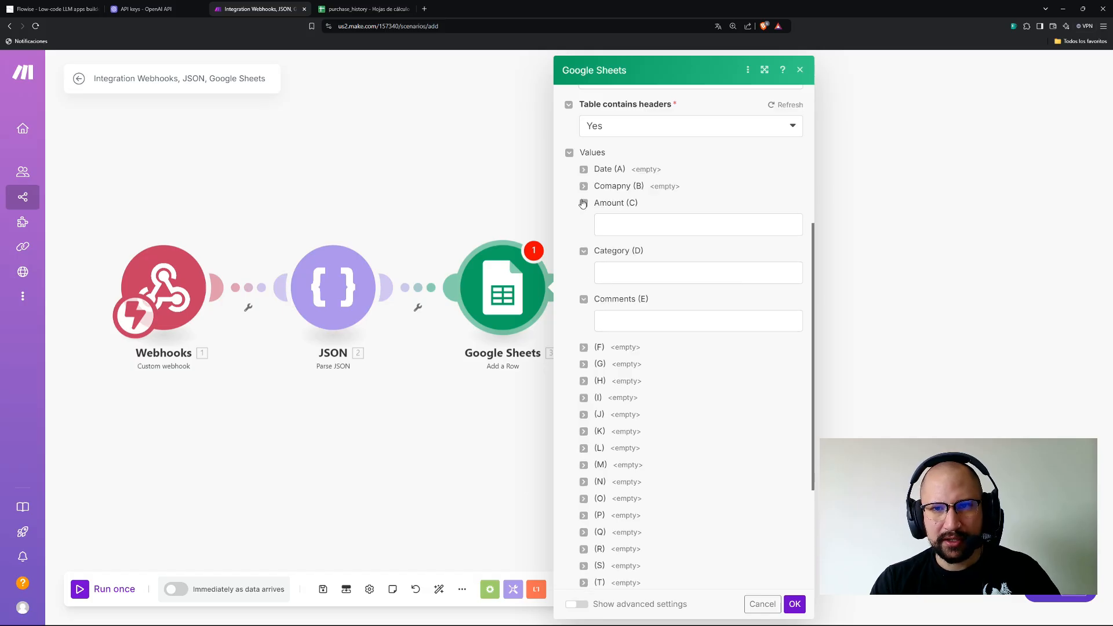
click(584, 203)
click(583, 221)
click(583, 238)
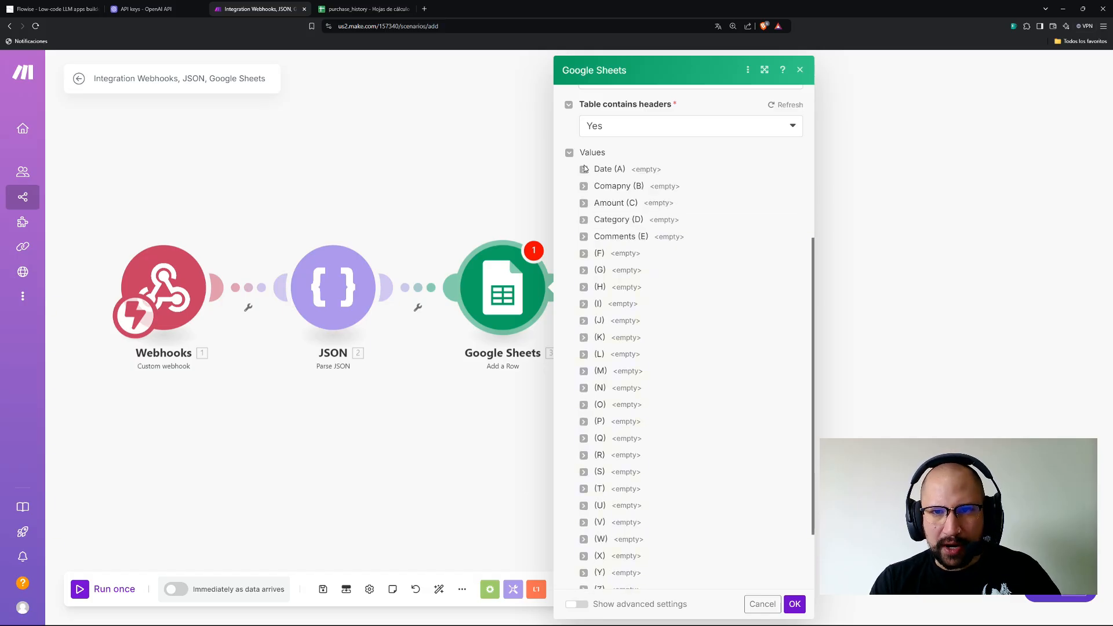
scroll(651, 251, up, 3)
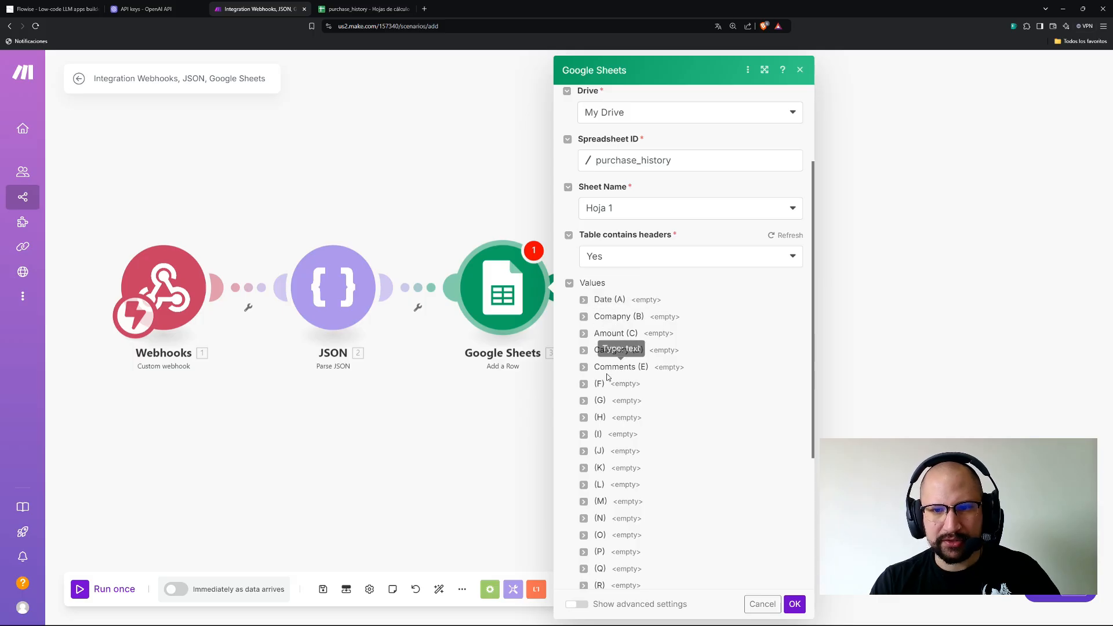
click(795, 604)
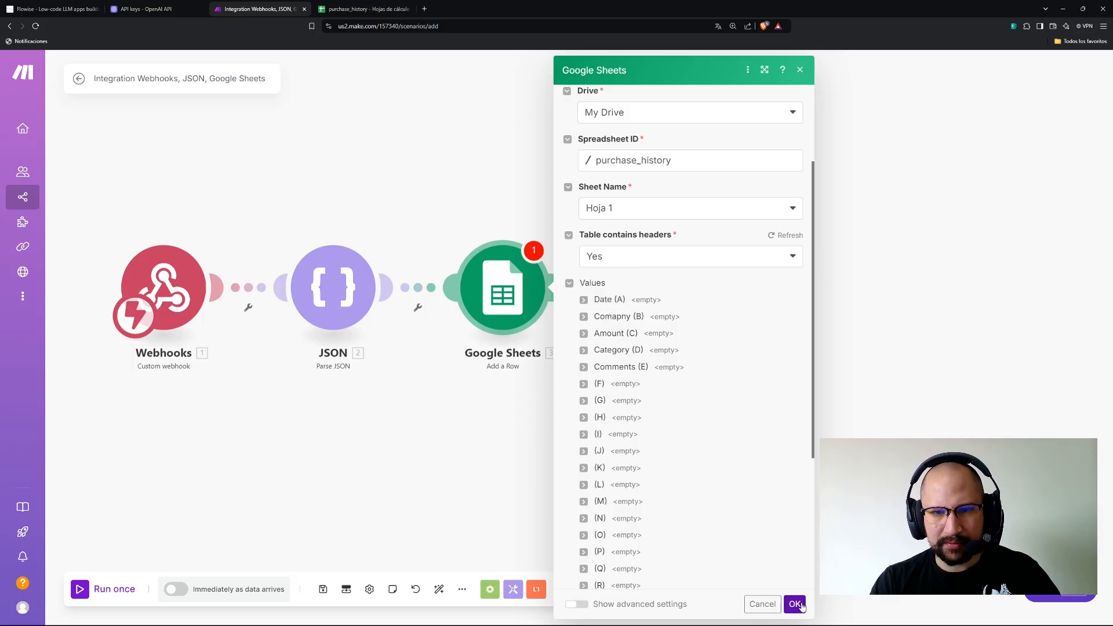
Add a Webhooks > Webhook response module with status 200 after the Google Sheets step.
click(558, 290)
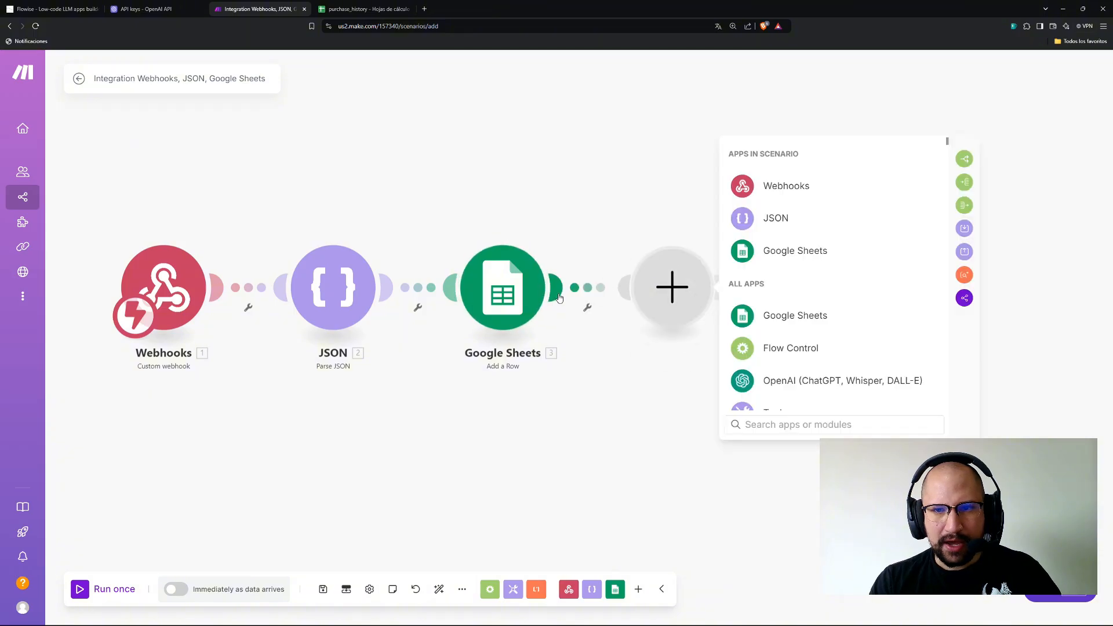
click(776, 191)
click(789, 249)
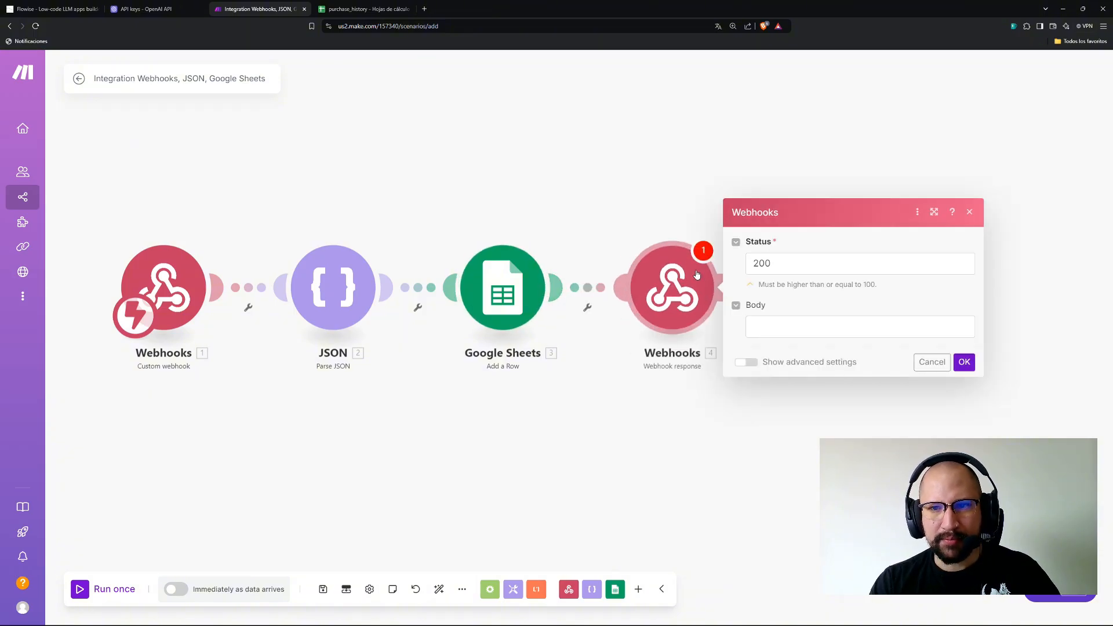
click(763, 320)
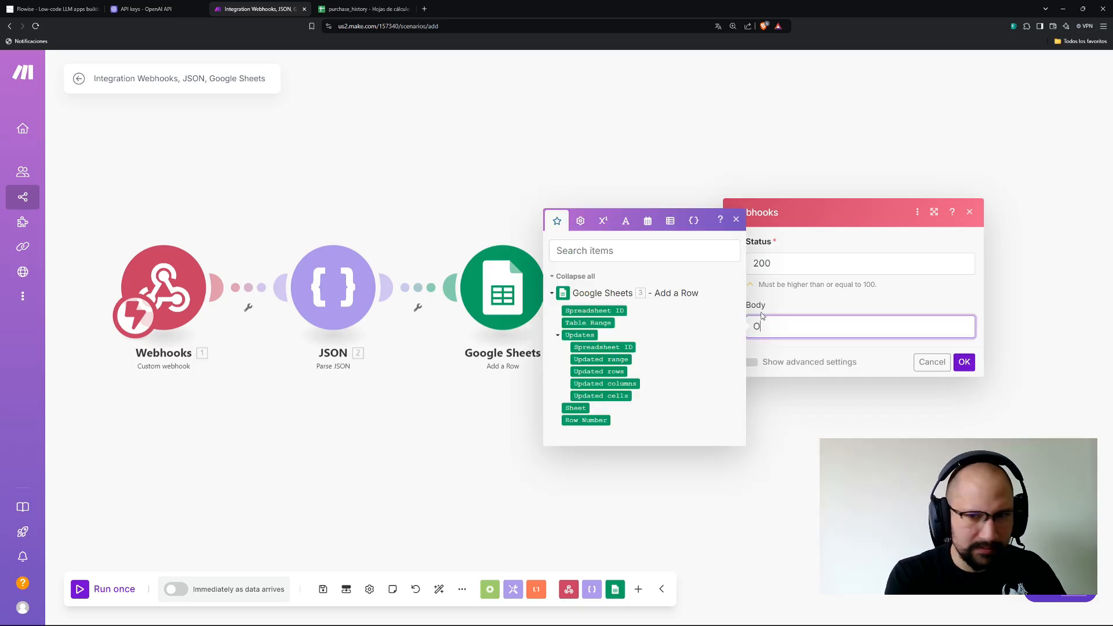
click(964, 362)
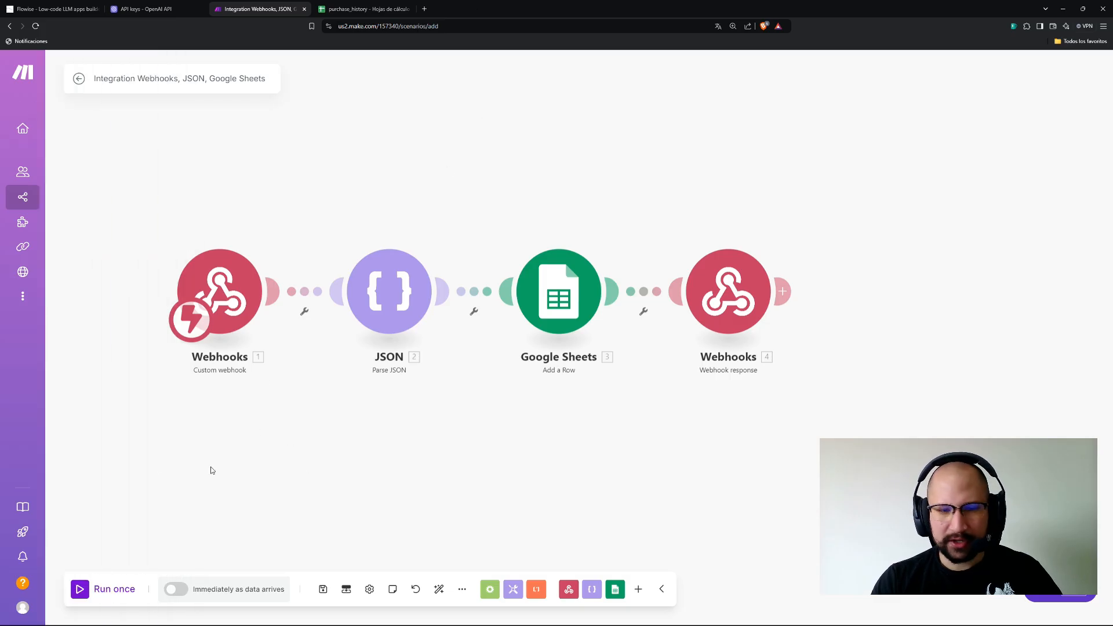
Start a Run once waiting for data, then bring up the Flowise agent canvas.
click(120, 594)
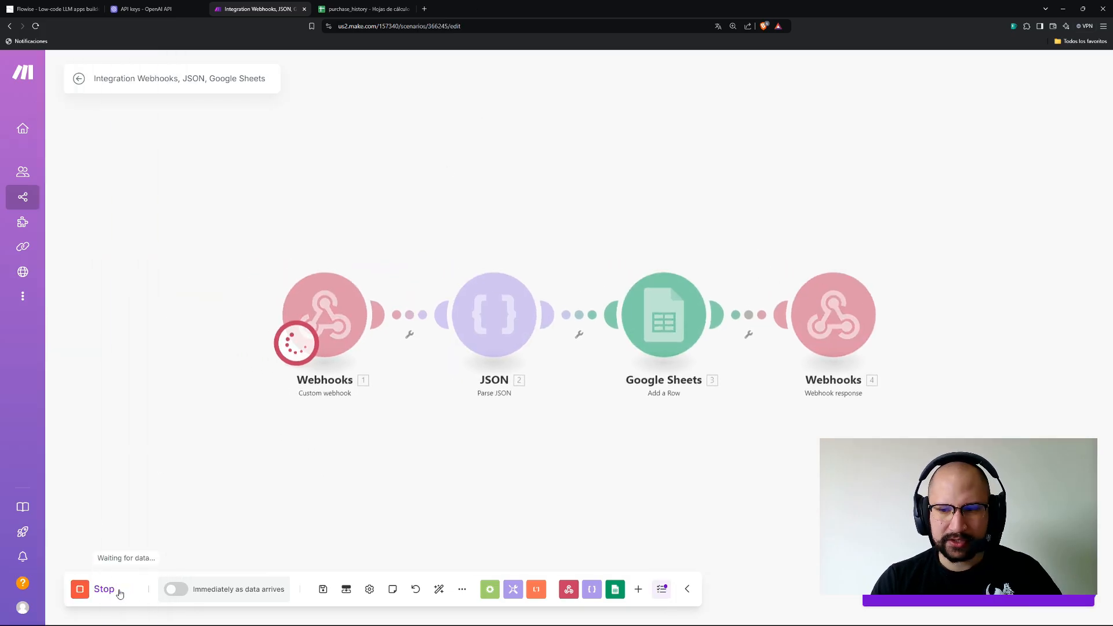
click(58, 12)
drag(234, 308, 606, 305)
Save the invoces automation agent and send it an order screenshot from Escritorio via chat.
scroll(441, 373, down, 2)
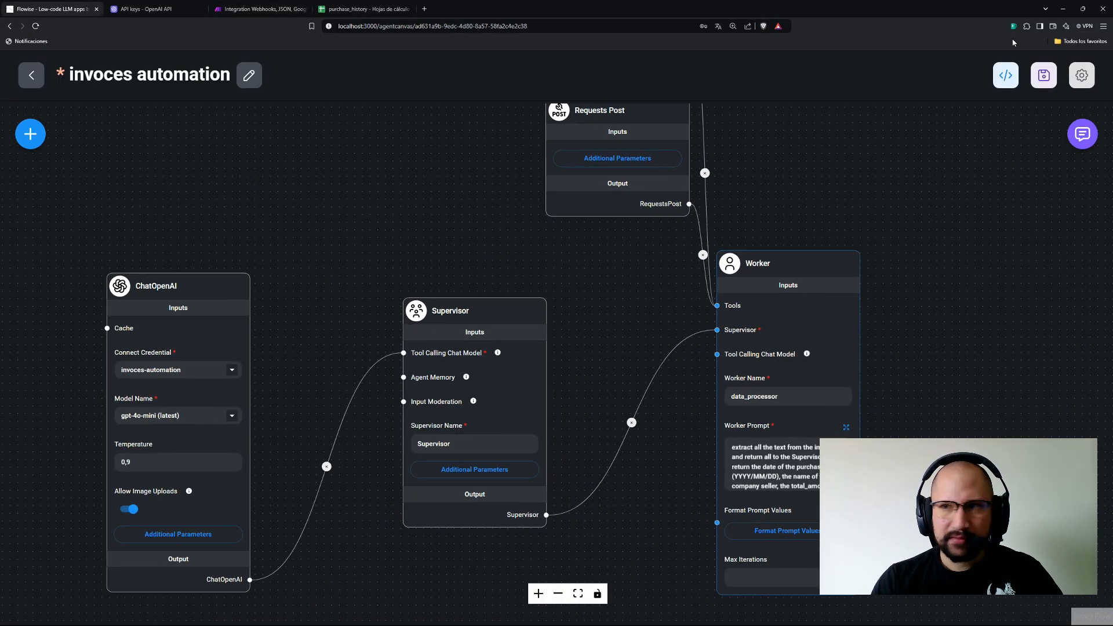
click(1044, 75)
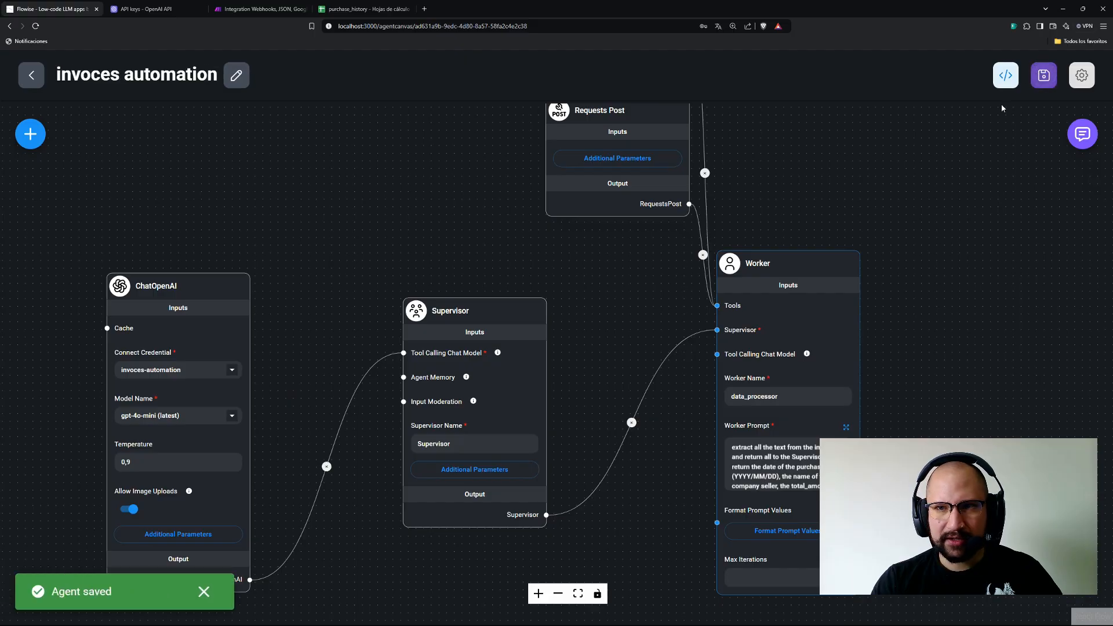
click(1080, 147)
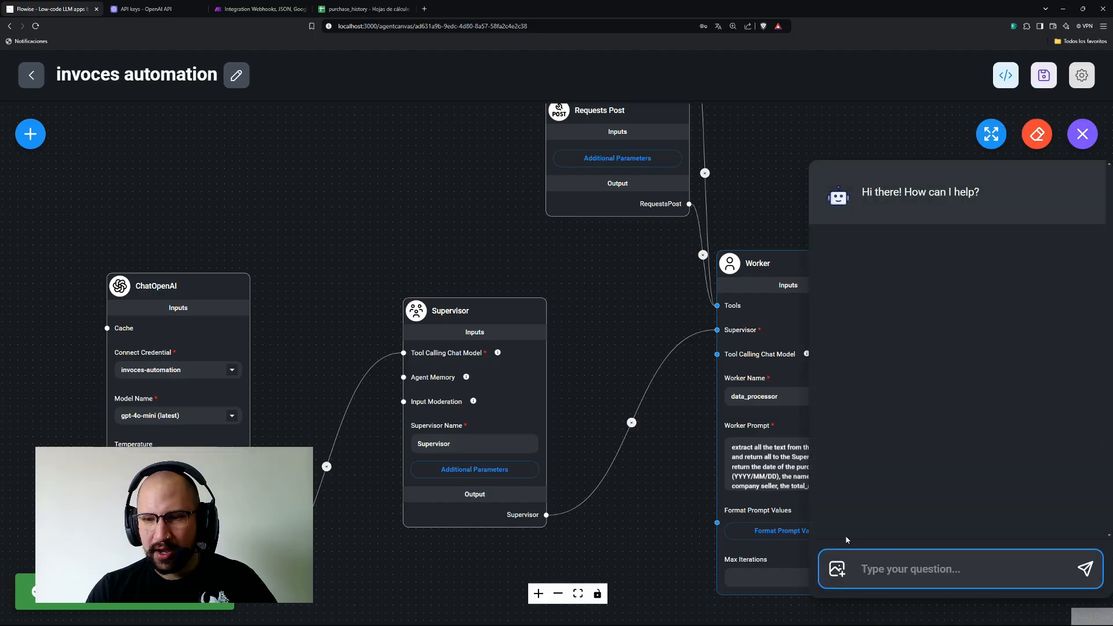
click(835, 571)
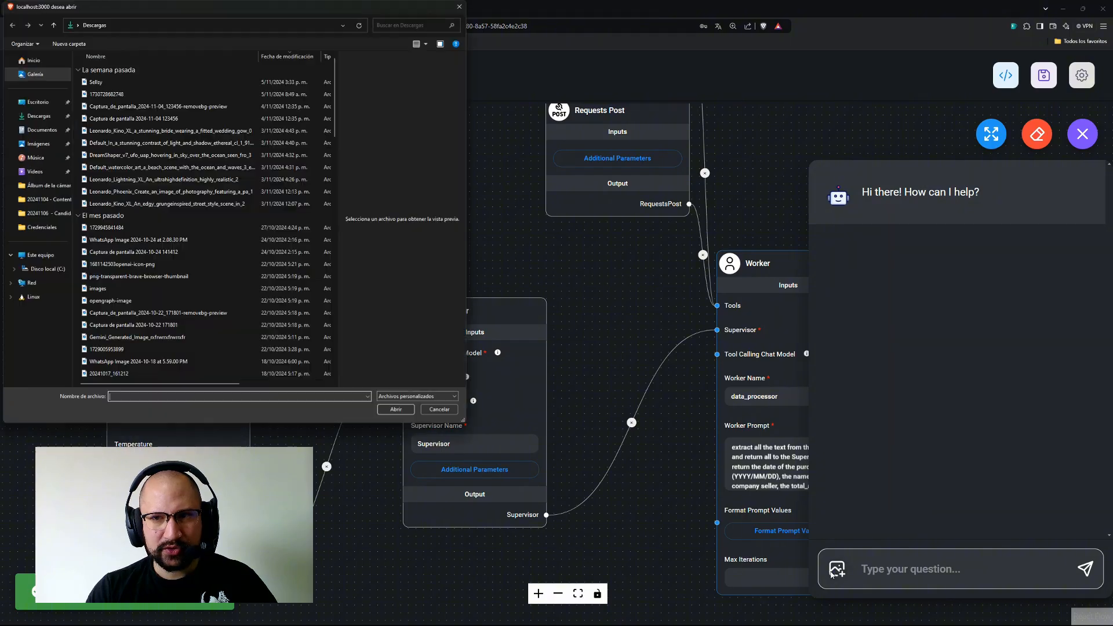
click(43, 103)
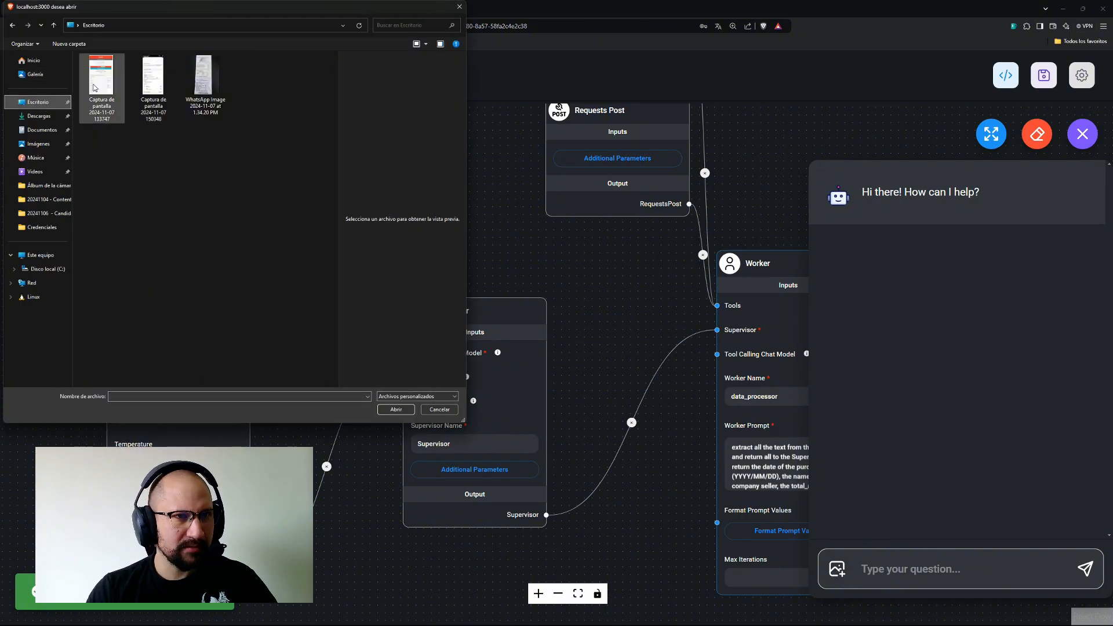
double_click(159, 77)
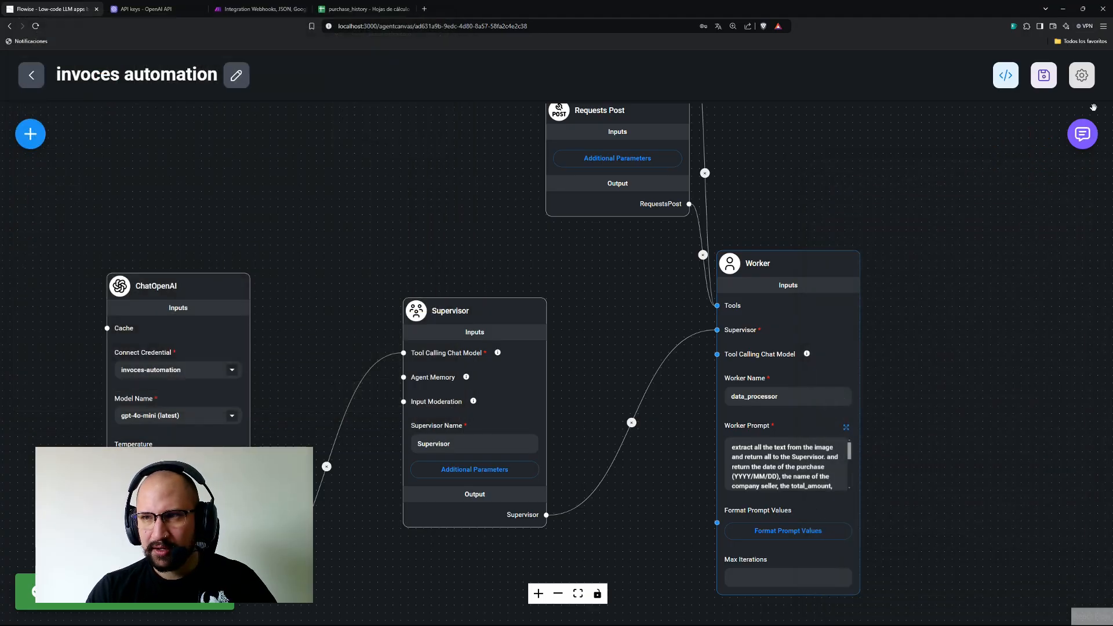
click(1082, 135)
click(1084, 569)
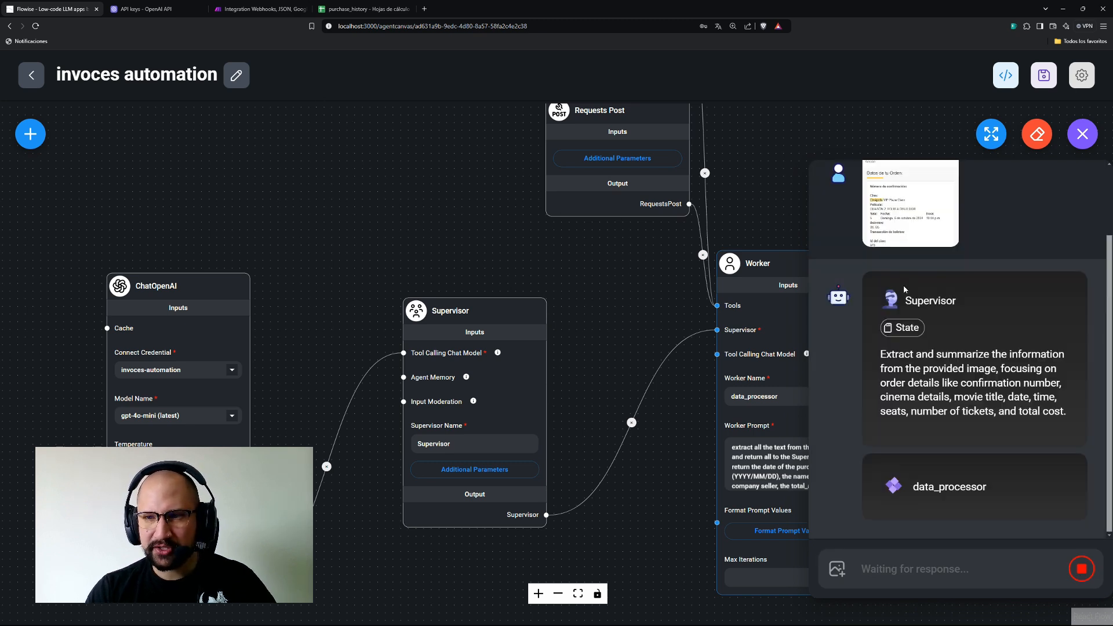
click(242, 10)
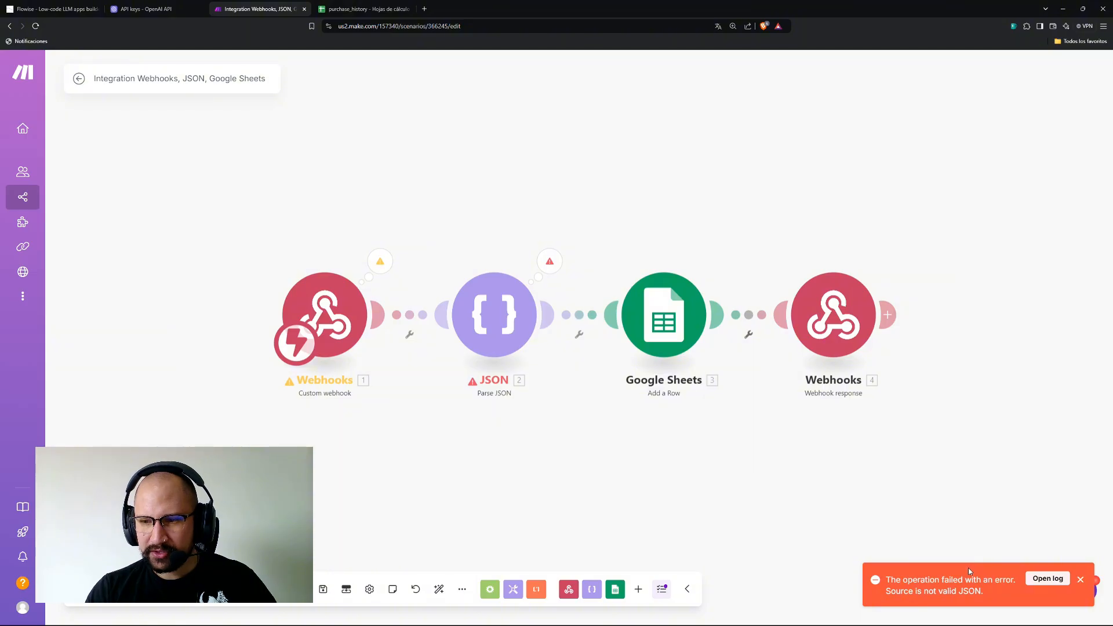
Dismiss the JSON error and inspect the receipt fields the webhook received.
click(1080, 579)
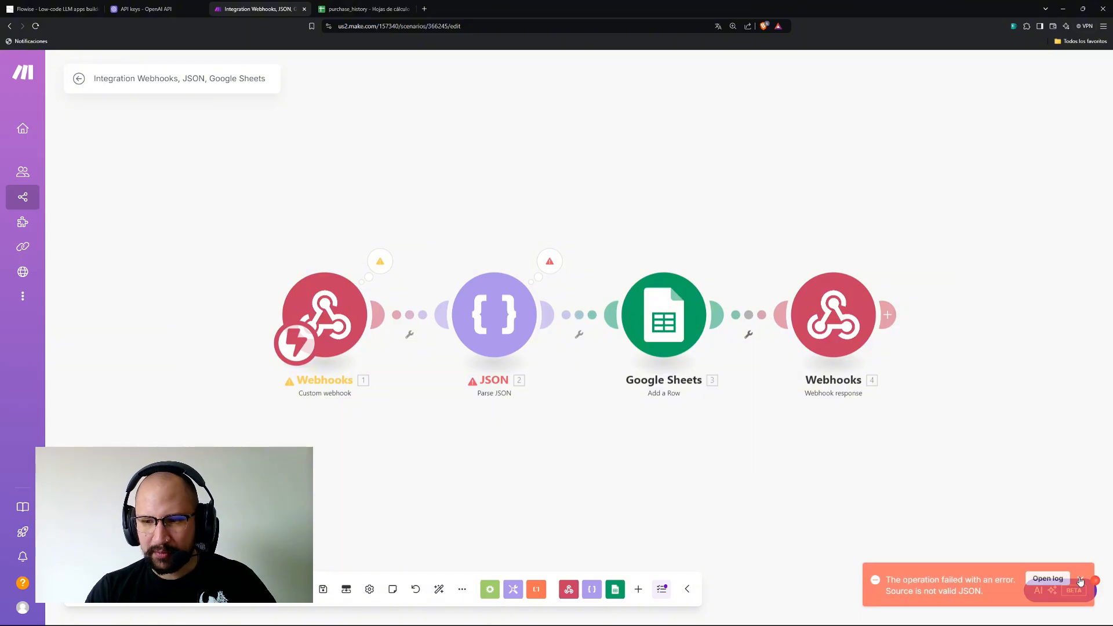
click(378, 262)
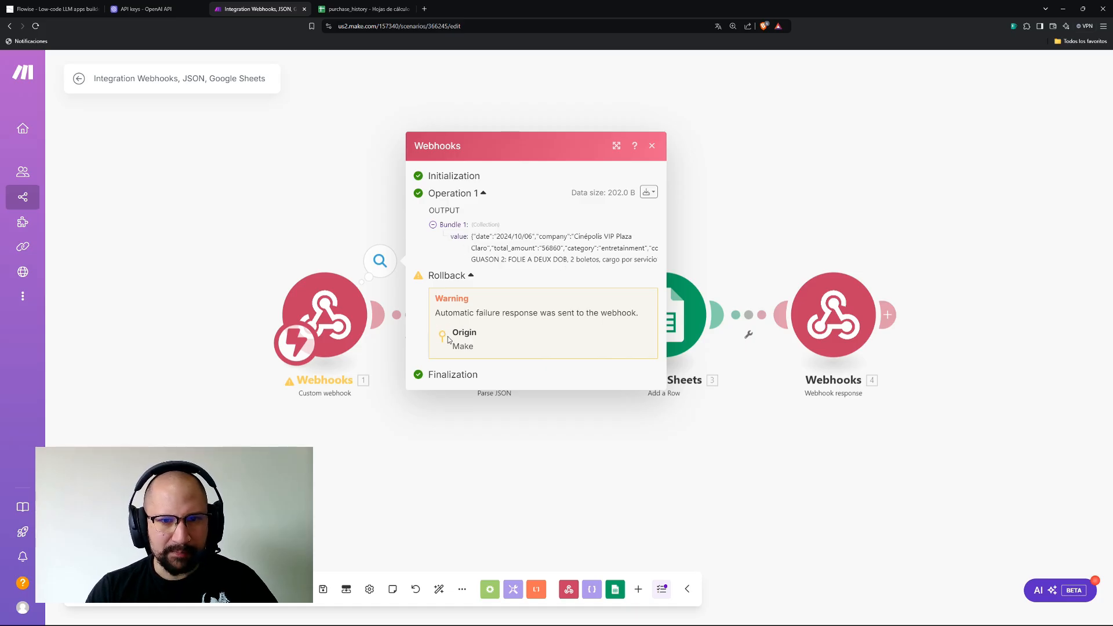
click(445, 277)
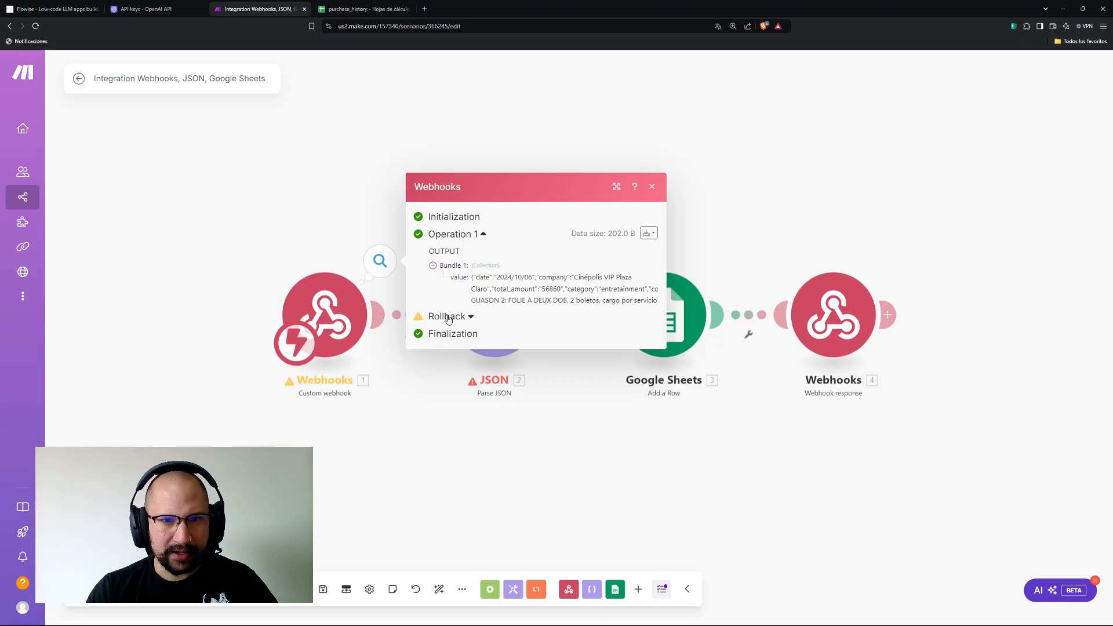
click(447, 315)
click(343, 408)
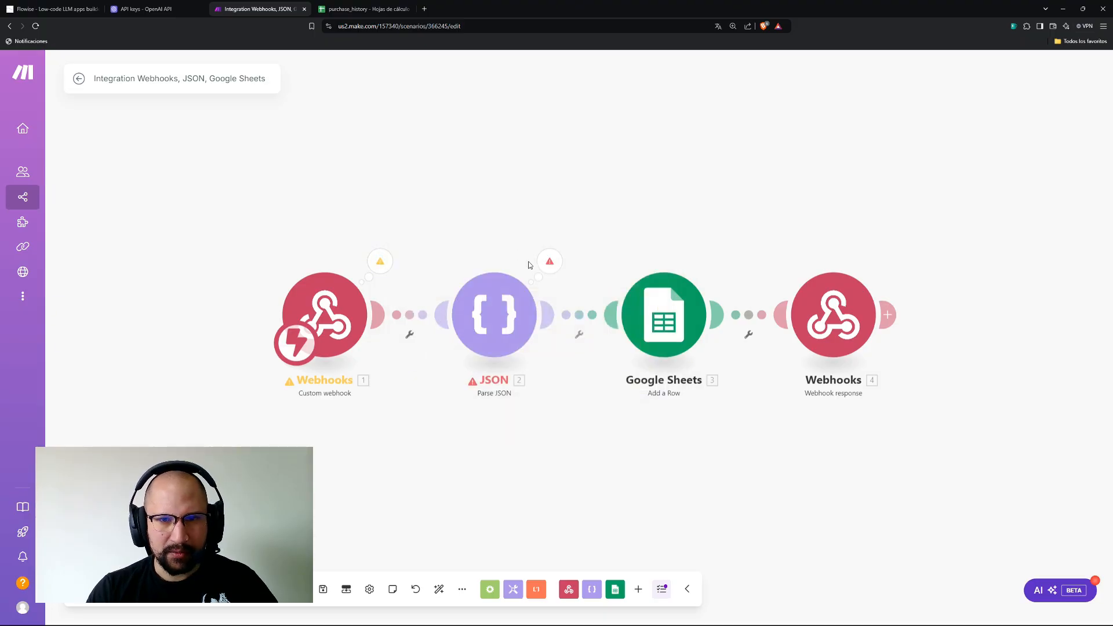
Review the JSON module's DataError, then open its settings.
click(548, 262)
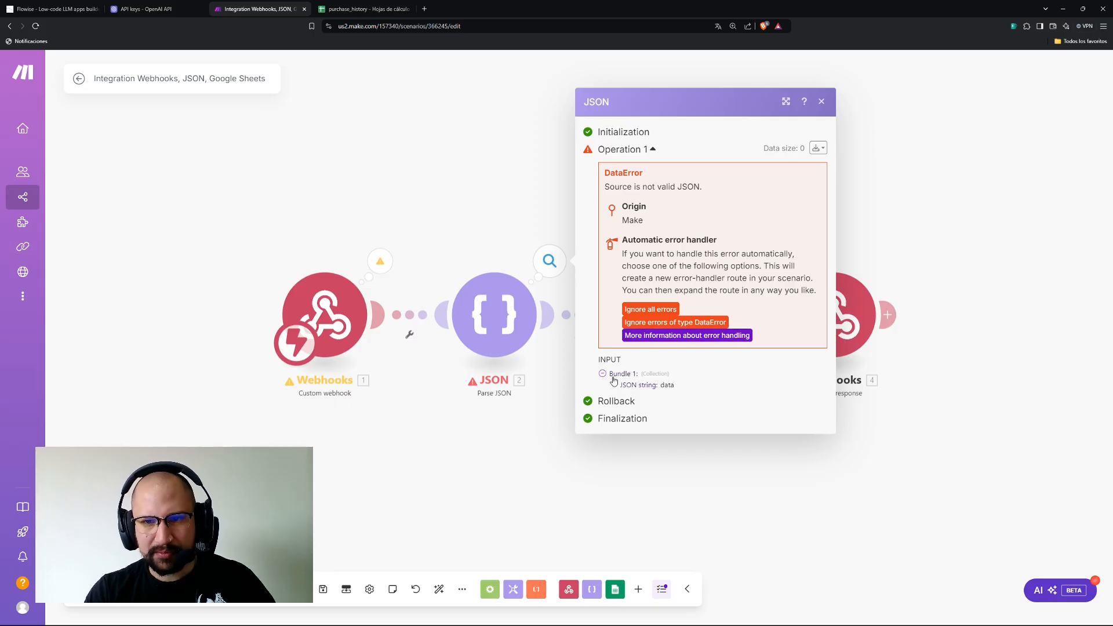
drag(520, 422, 524, 419)
click(532, 385)
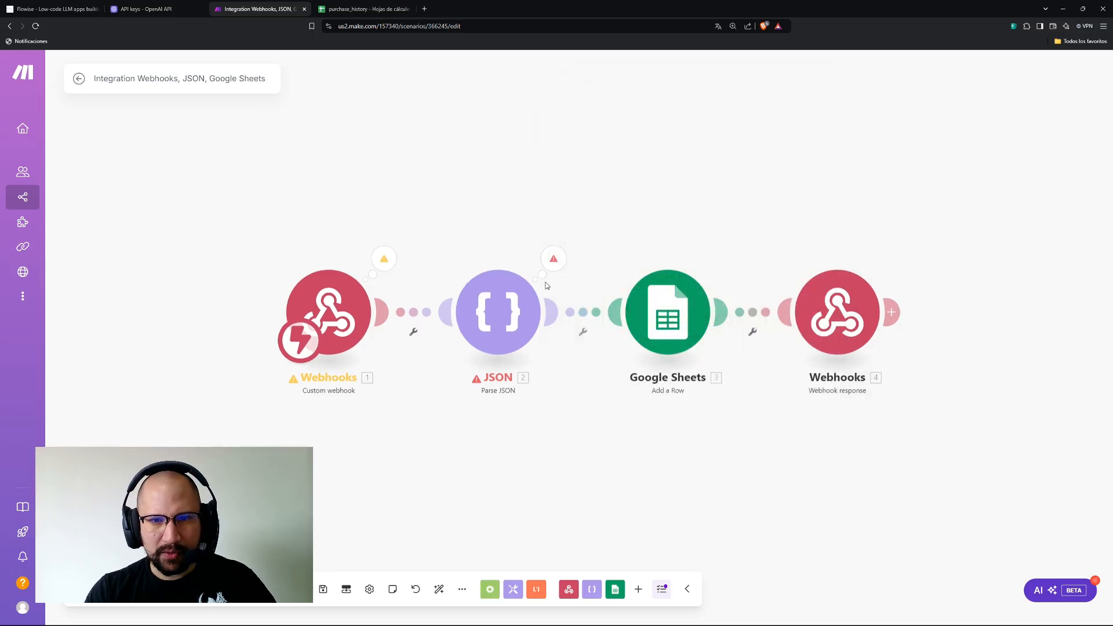
click(496, 327)
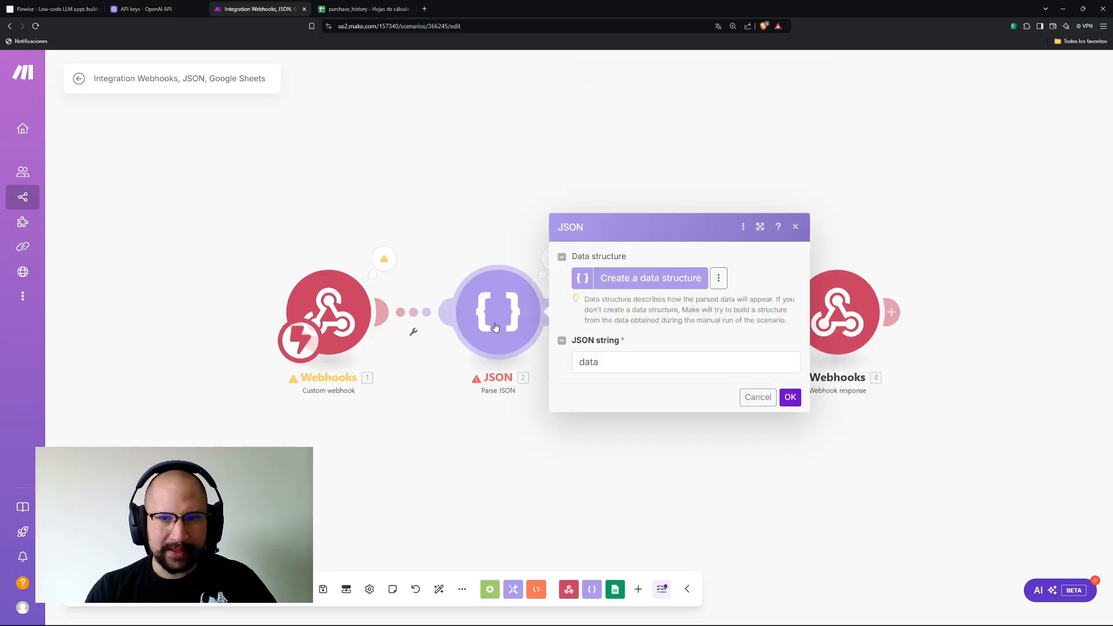
Replace the JSON string 'data' with the mapped Webhooks 'value' item and confirm.
click(644, 364)
mouse_move(820, 404)
mouse_down()
mouse_move(661, 374)
mouse_move(827, 385)
mouse_move(839, 410)
mouse_move(828, 411)
mouse_up()
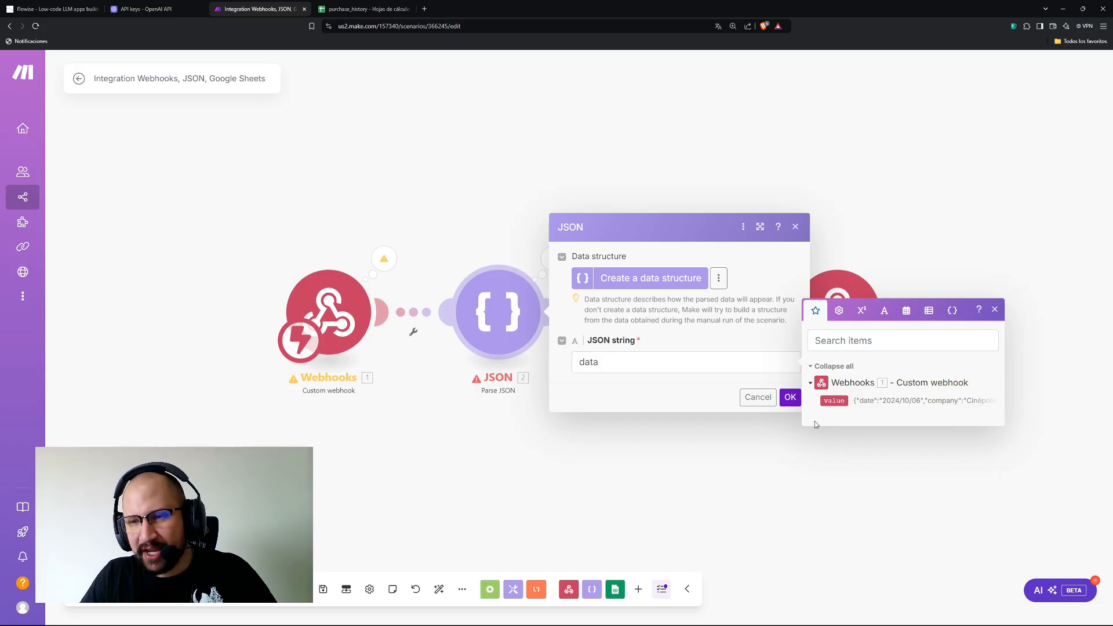
click(609, 369)
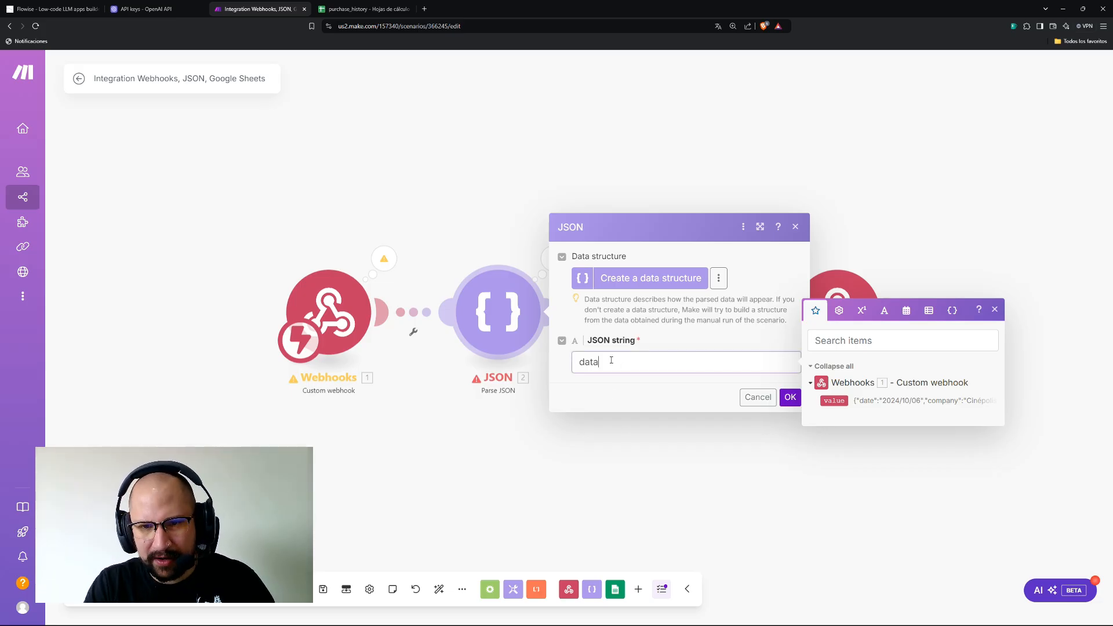
key(BackSpace)
key(BackSpace)
key(BackSpace)
key(BackSpace)
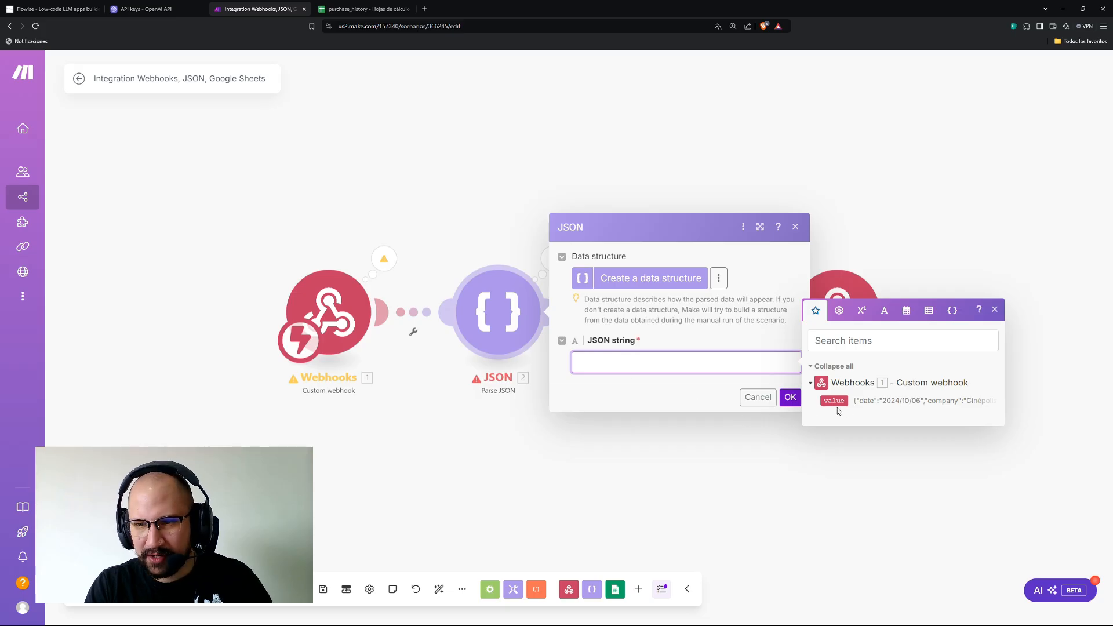
drag(835, 401, 608, 362)
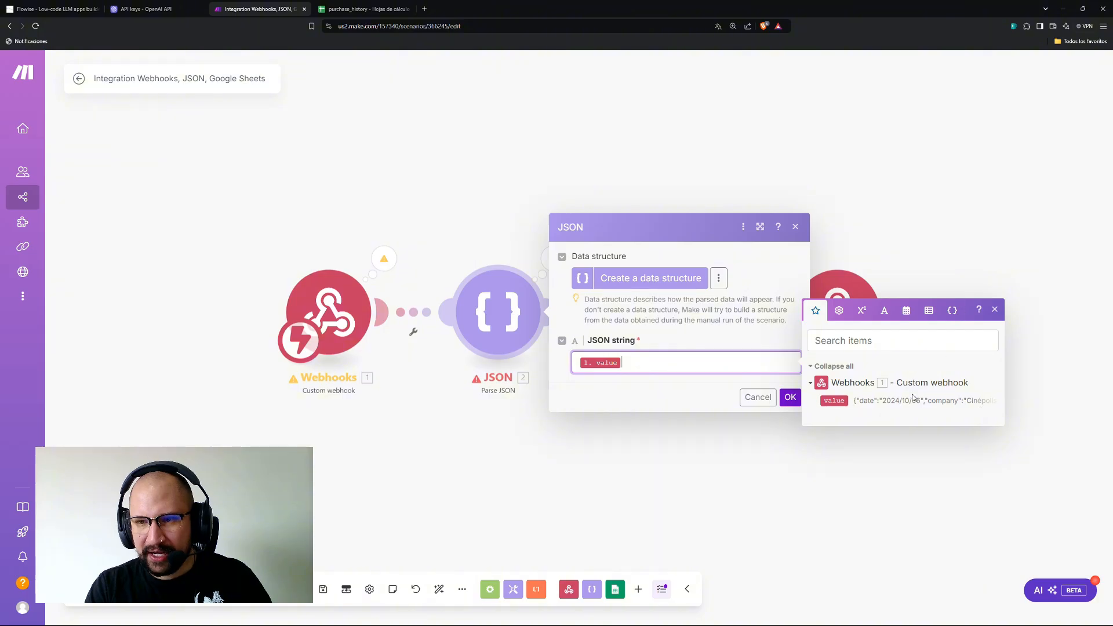
click(791, 397)
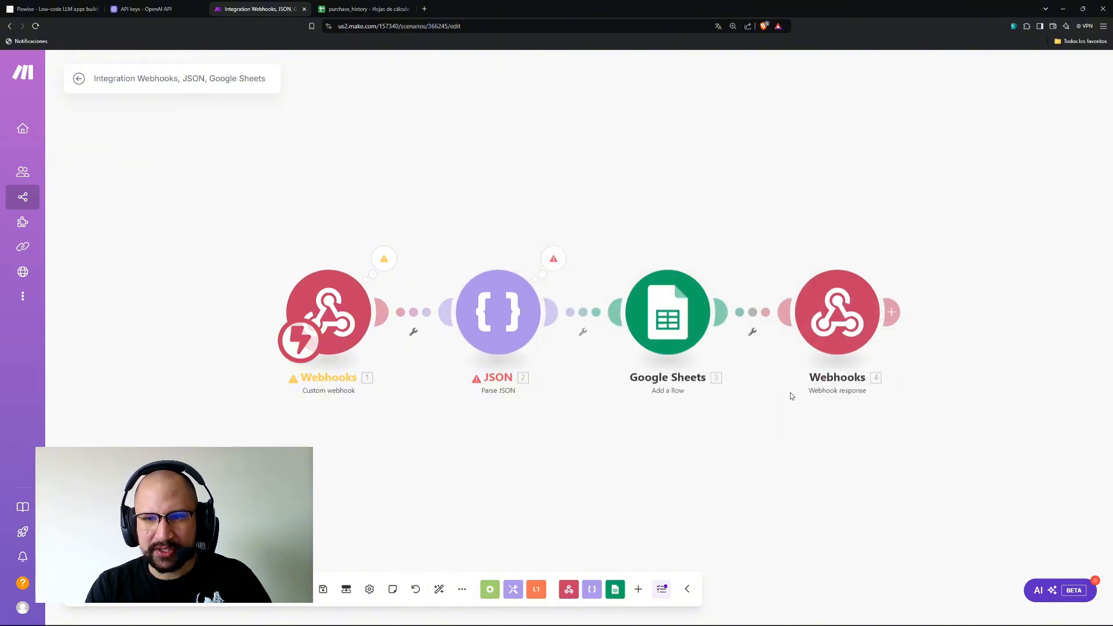
Review the webhook's received data and run the scenario once more.
click(382, 259)
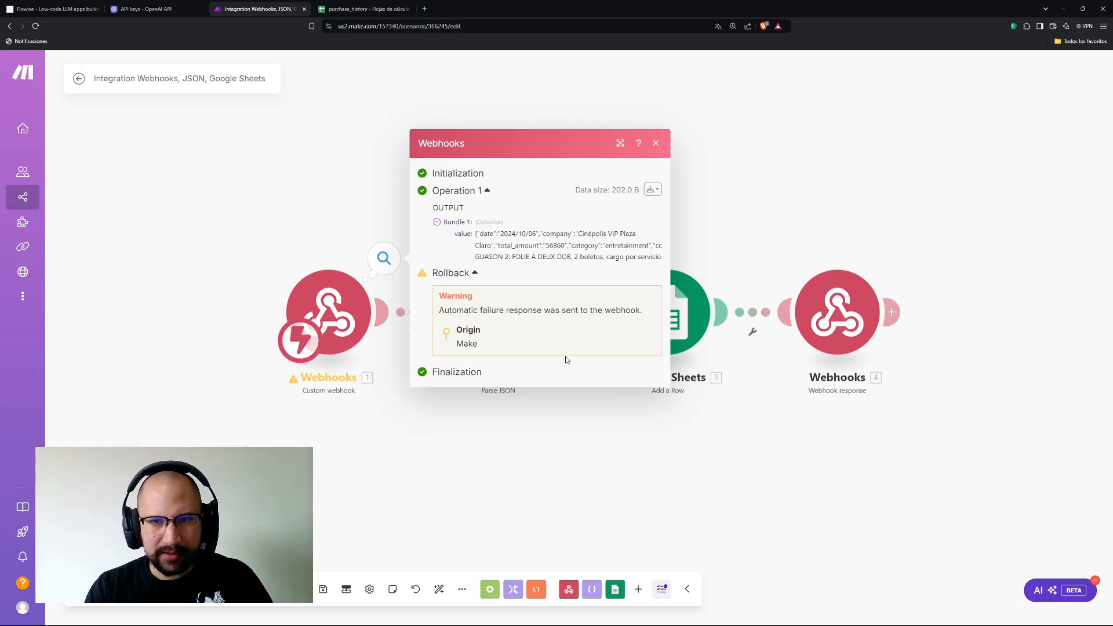
click(255, 160)
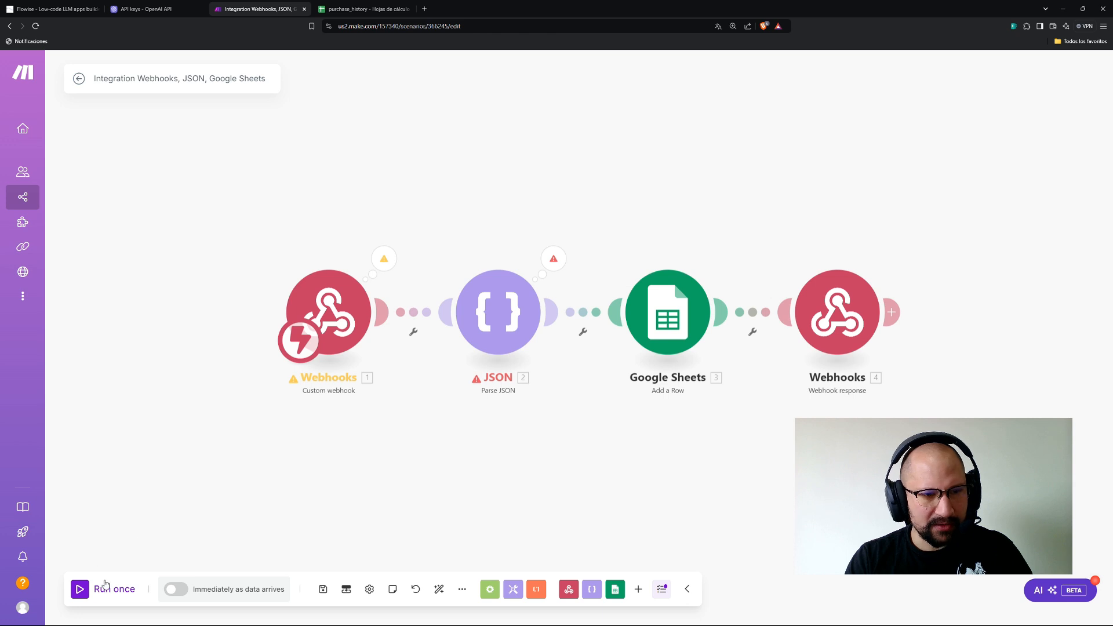
click(107, 589)
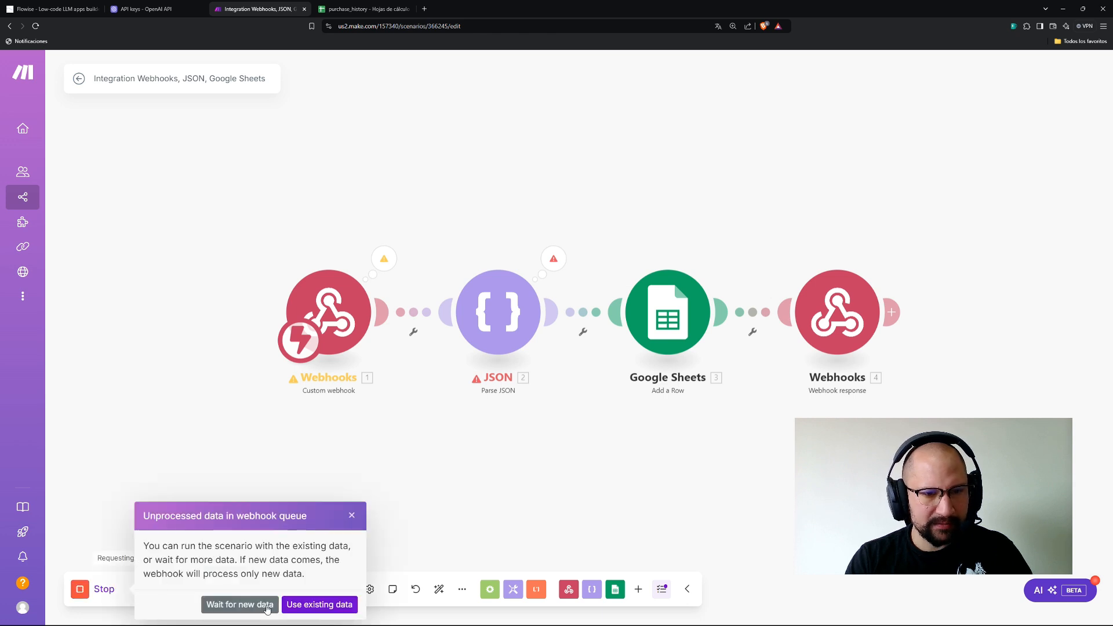
Wait for new data, then send the second receipt screenshot through Flowise's chat.
click(240, 604)
click(52, 9)
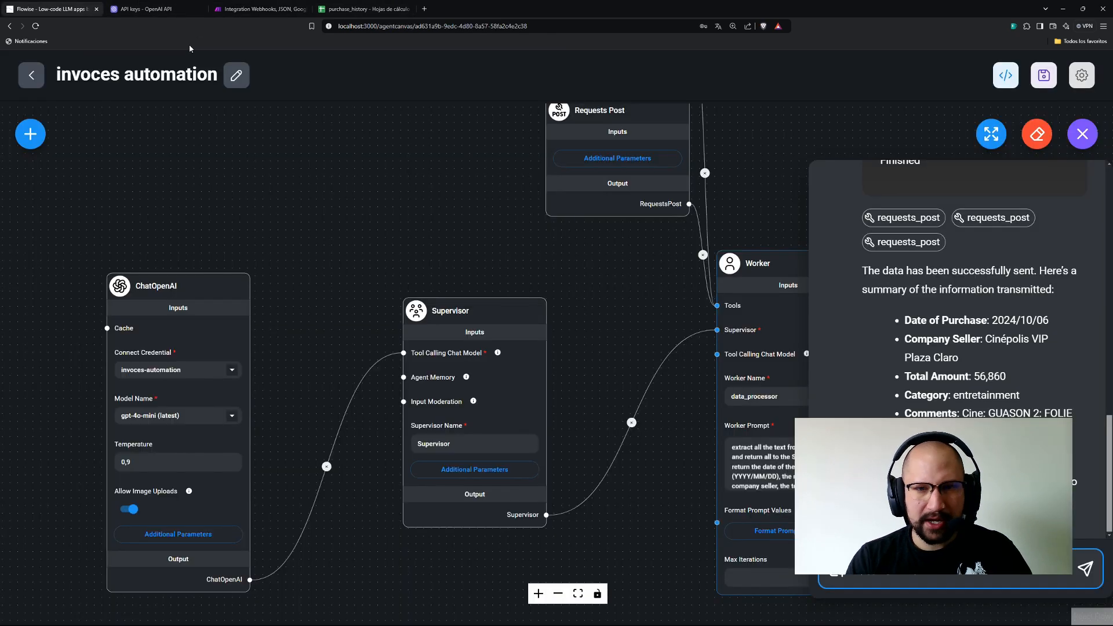
click(836, 570)
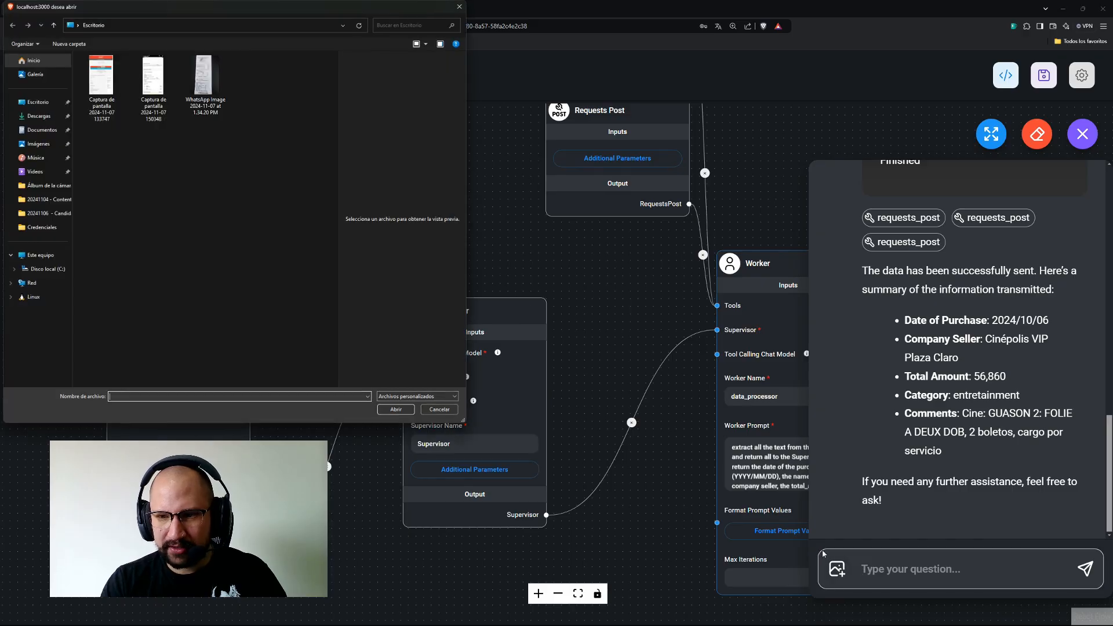
double_click(152, 87)
click(1085, 569)
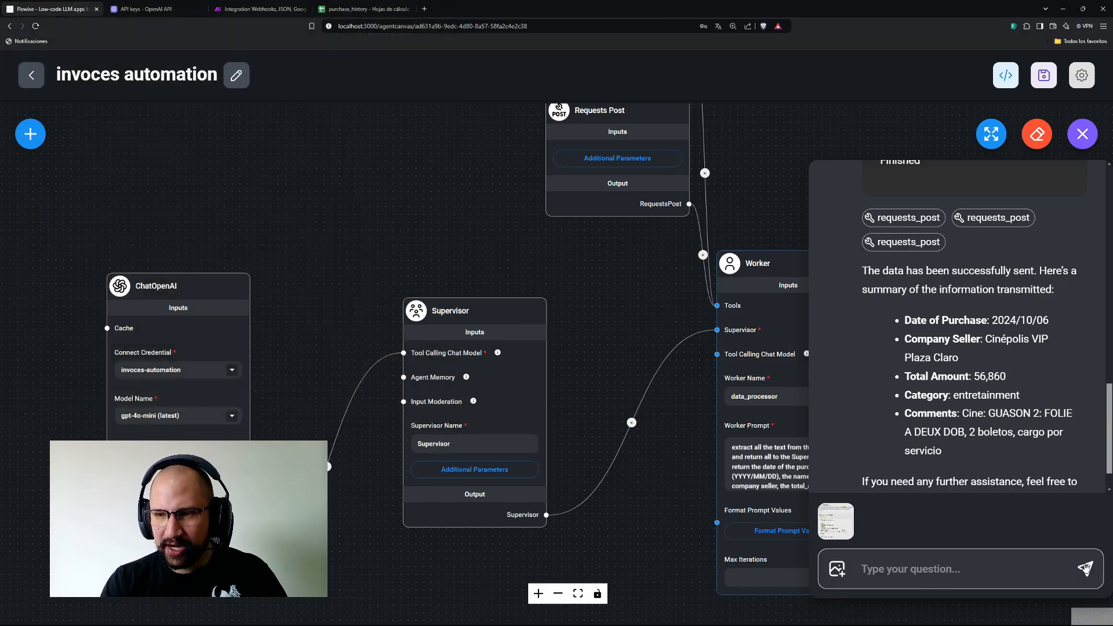
click(257, 9)
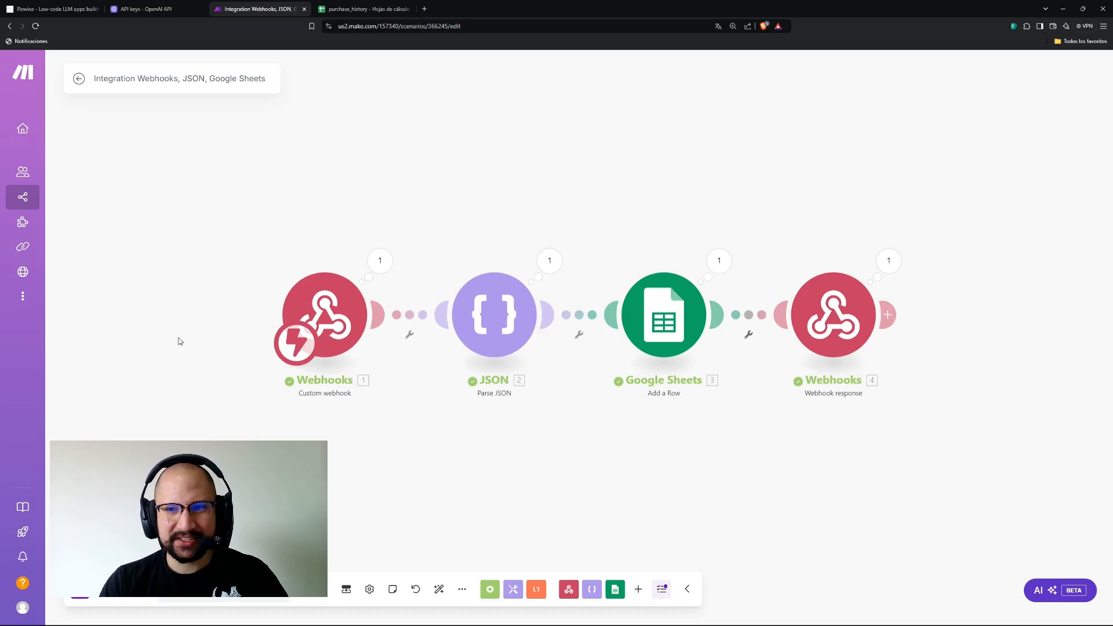
click(356, 9)
click(247, 209)
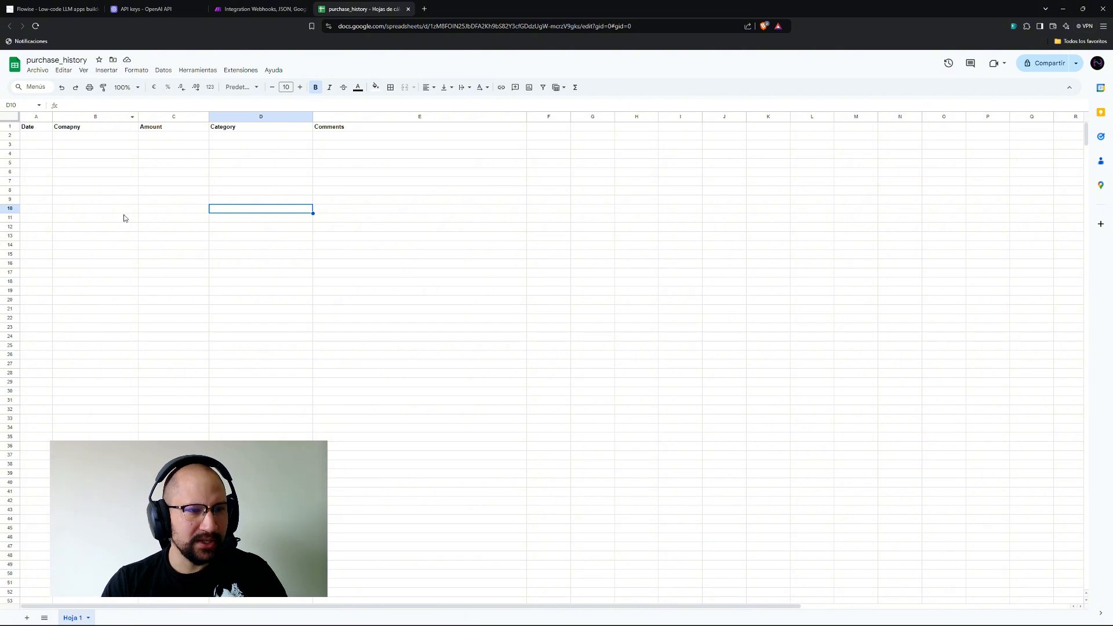
key(ctrl+plus)
key(ctrl+plus)
key(ctrl+plus)
key(ctrl+plus)
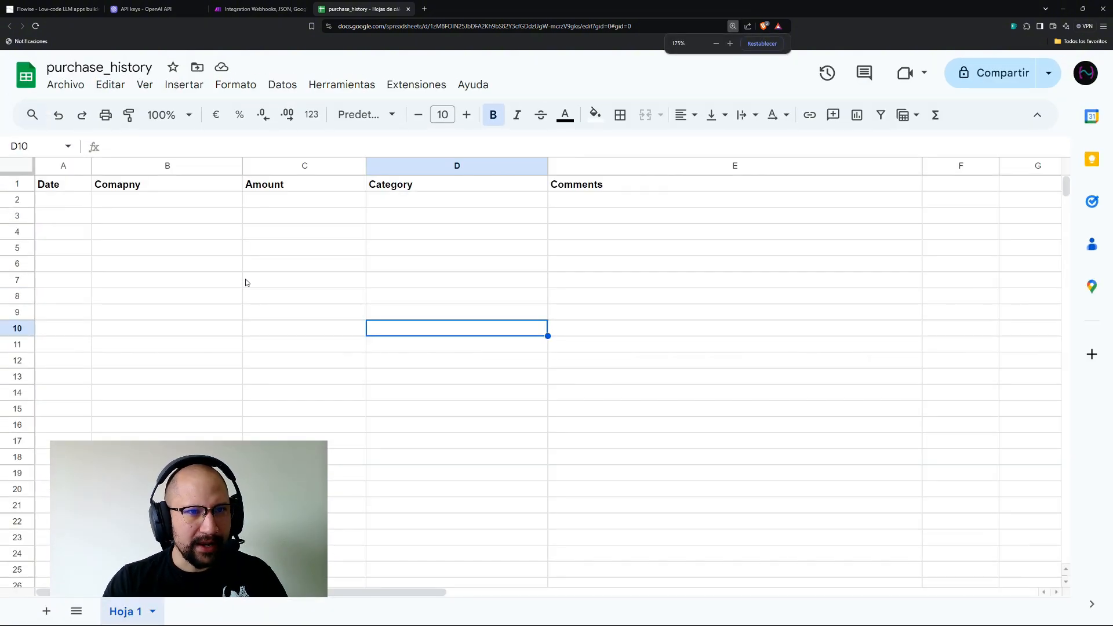
key(ctrl+plus)
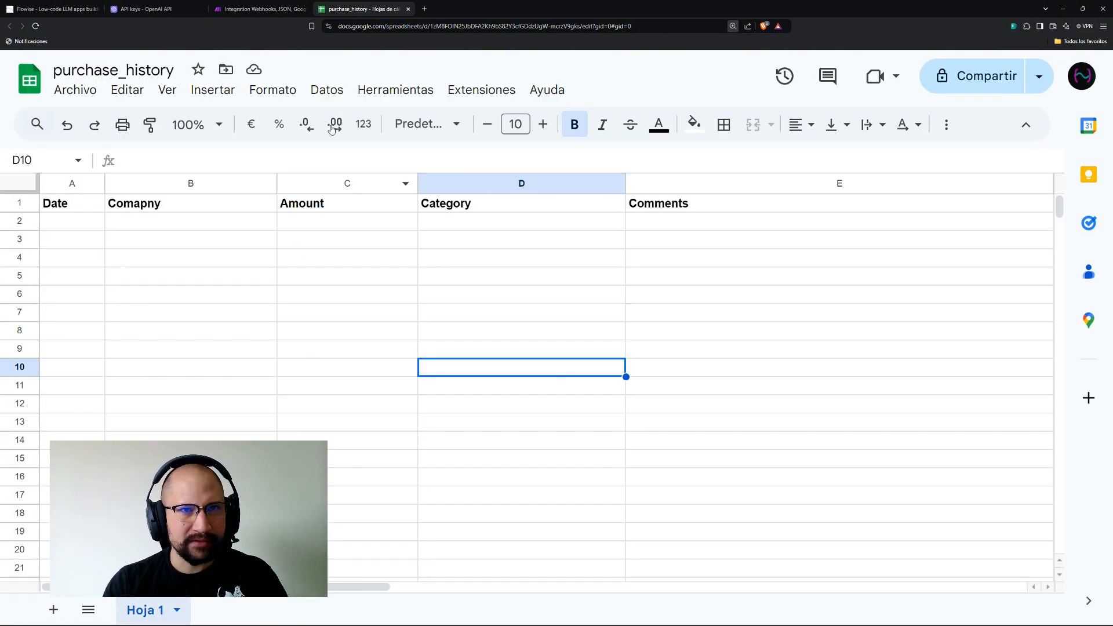
click(254, 9)
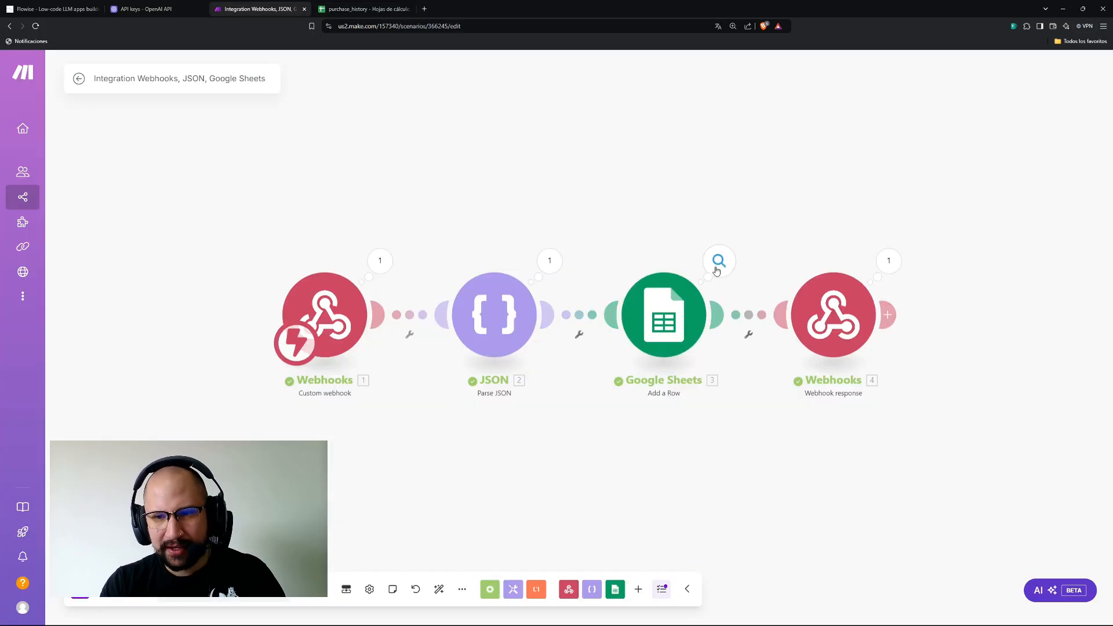
Map the parsed JSON date into the Add a Row module's Date (A) column.
click(658, 339)
scroll(806, 396, down, 1)
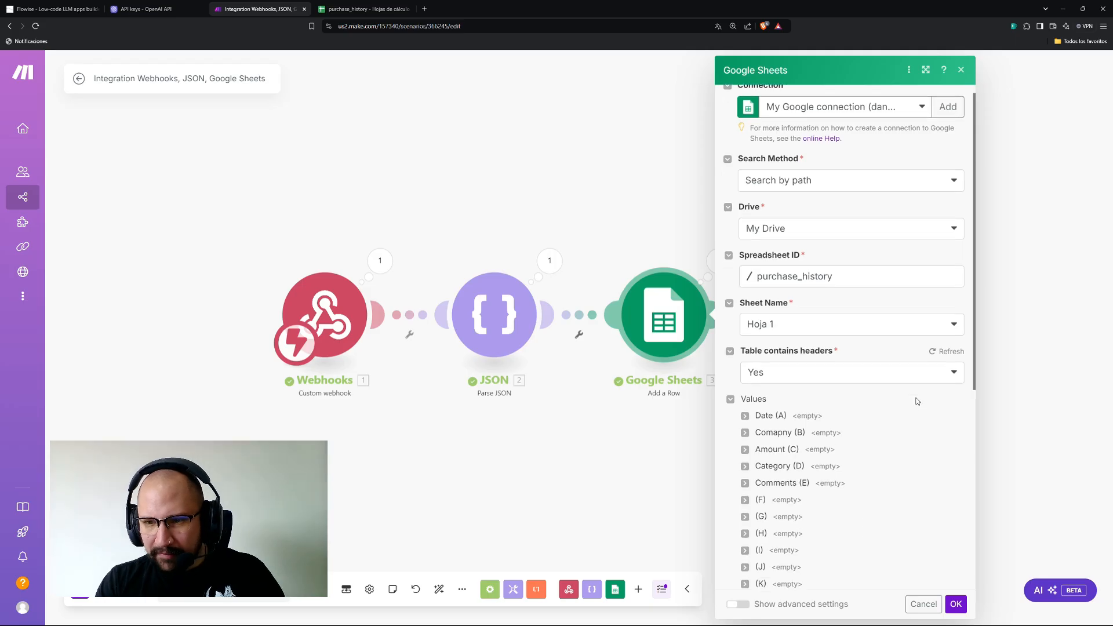
click(744, 388)
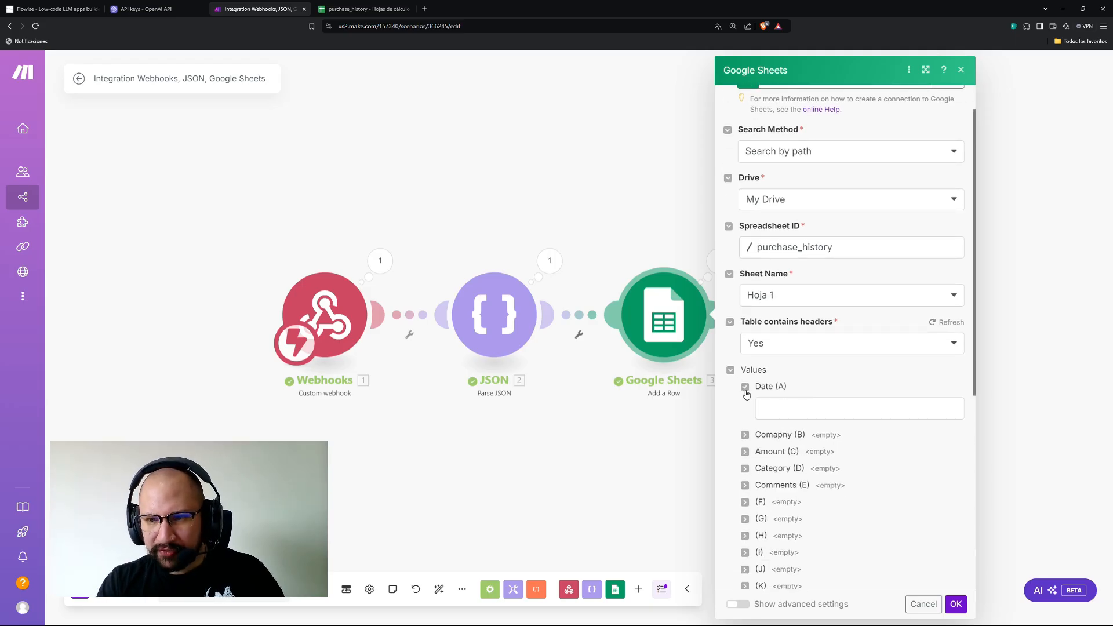
click(782, 401)
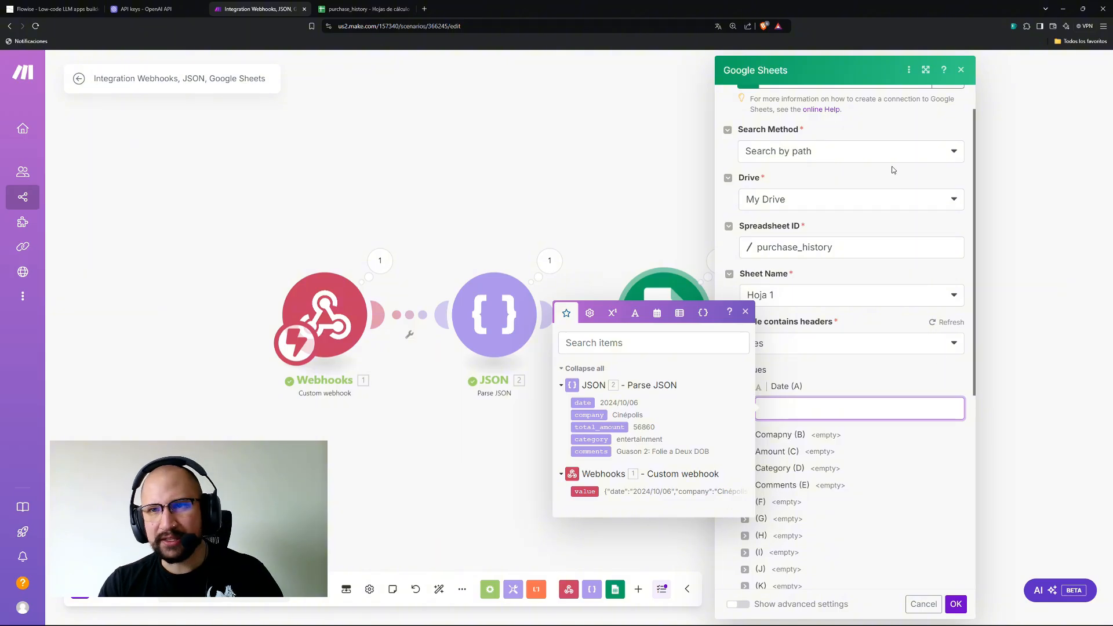
scroll(809, 215, up, 1)
scroll(777, 250, down, 3)
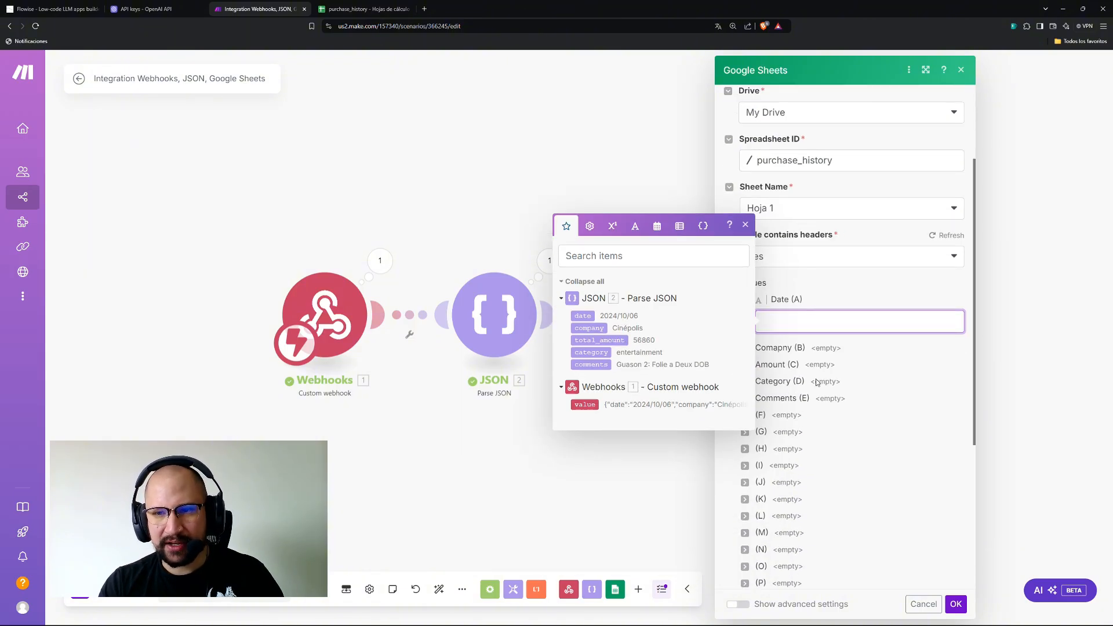
drag(583, 316, 807, 329)
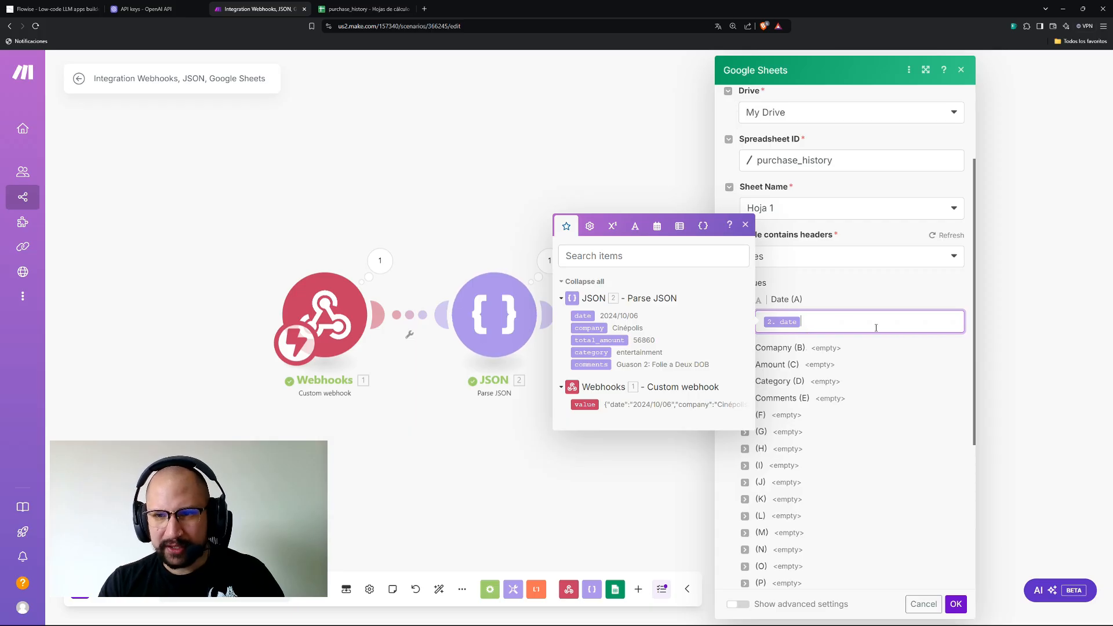
Map company, total_amount, category and comments into columns B–E and save the module.
click(876, 374)
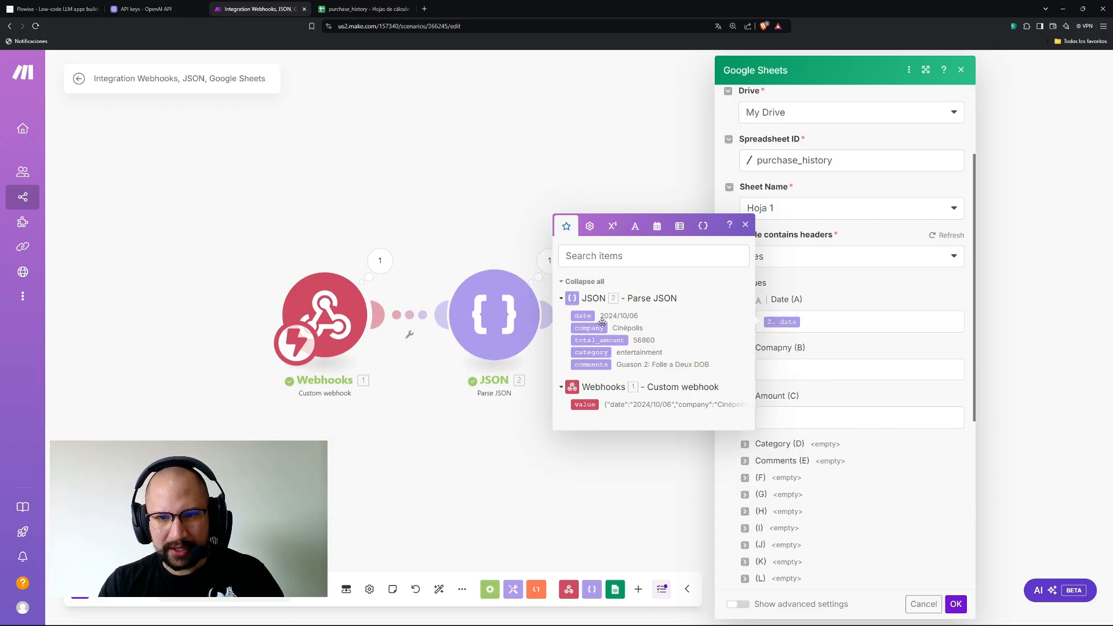
drag(599, 326, 858, 370)
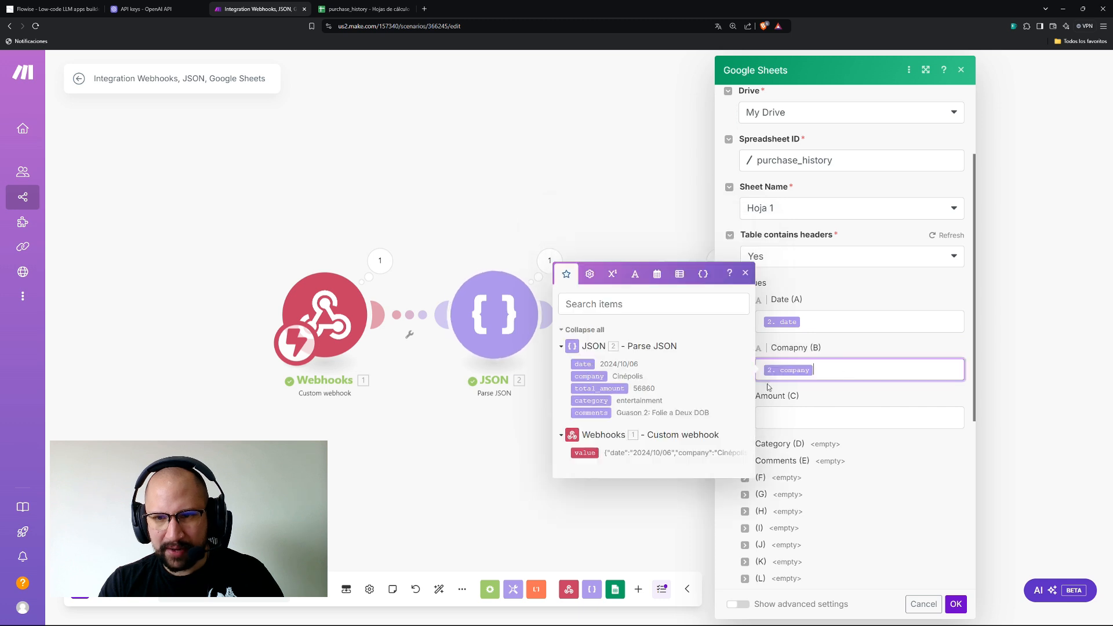
drag(587, 389, 823, 419)
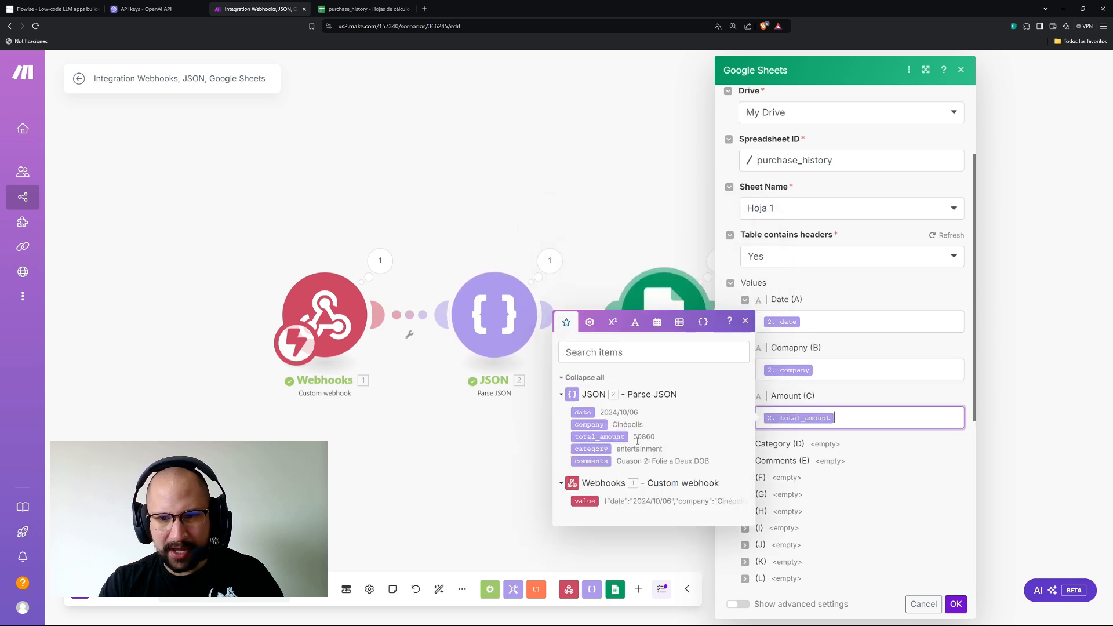
click(800, 444)
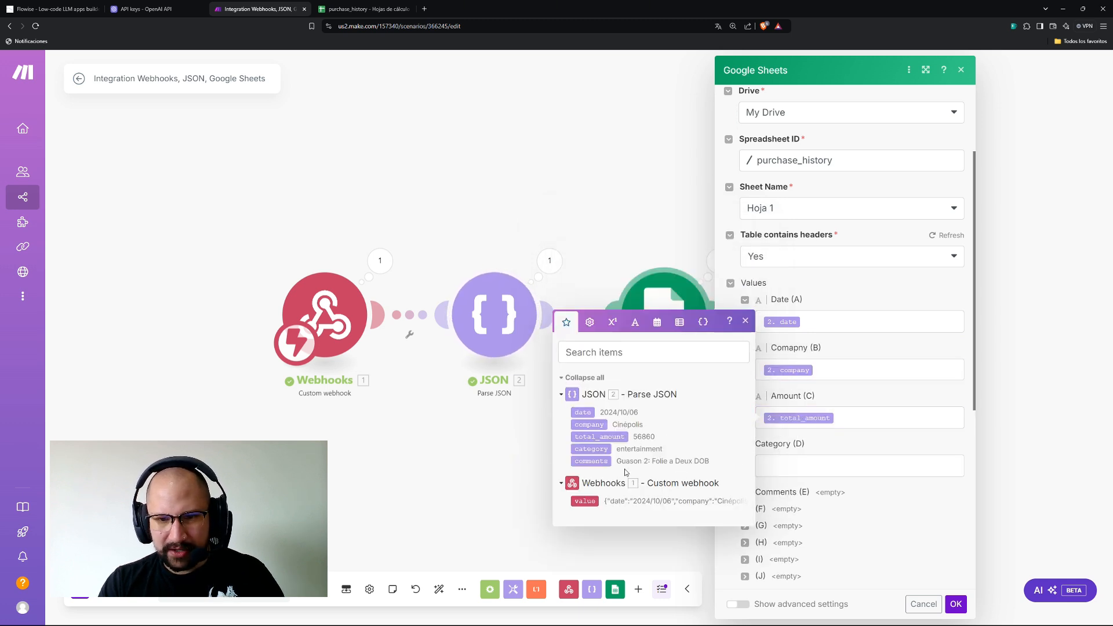
drag(601, 453, 812, 467)
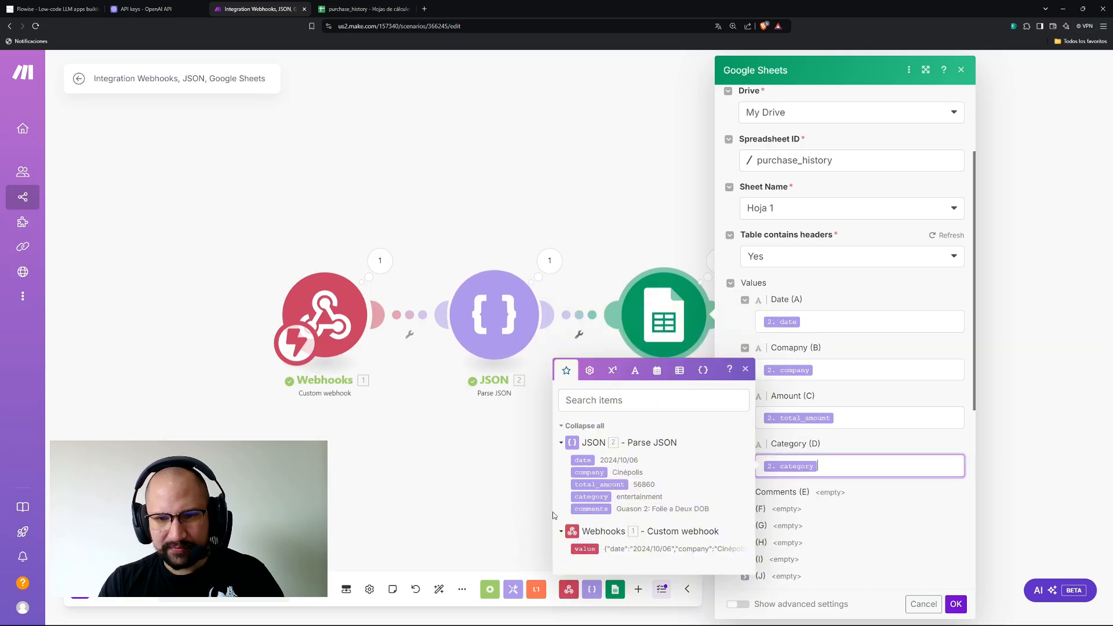
click(814, 493)
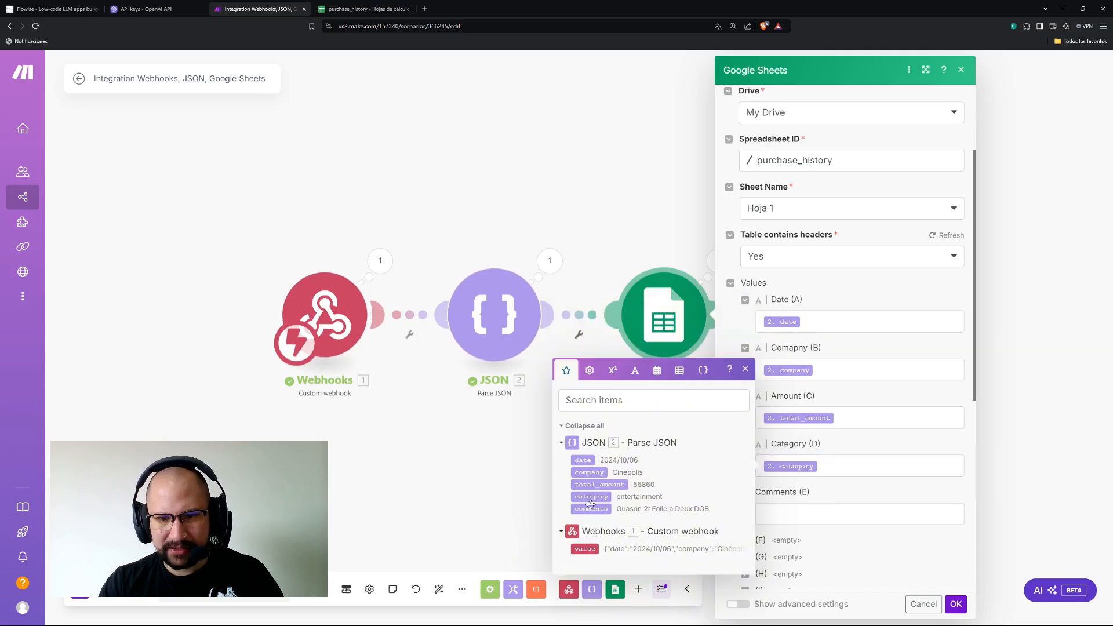
drag(592, 508, 812, 517)
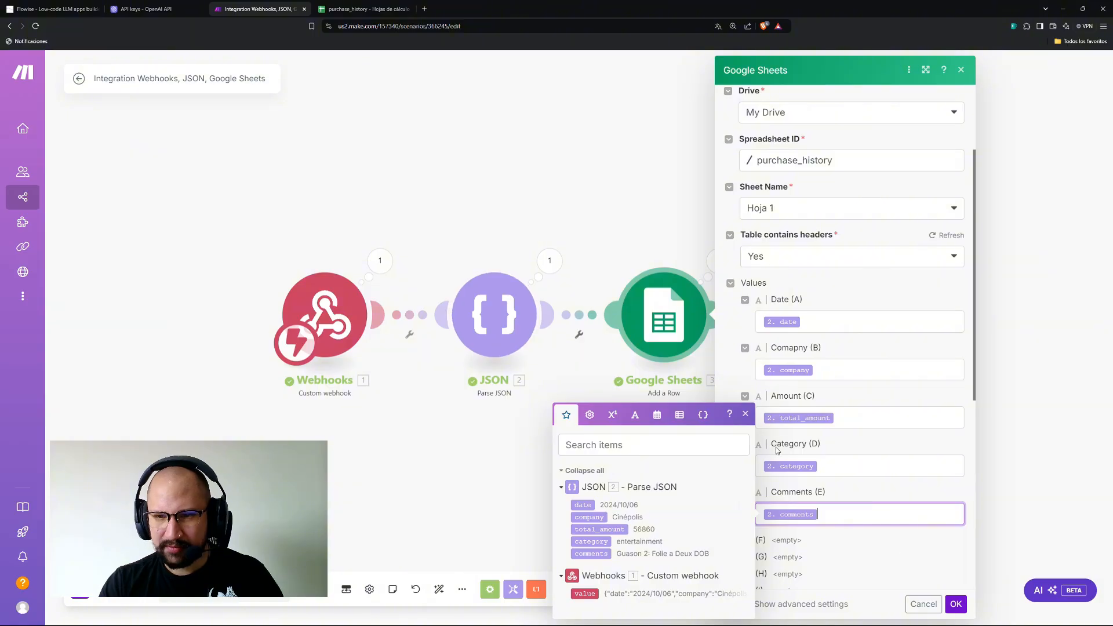
click(745, 415)
click(956, 604)
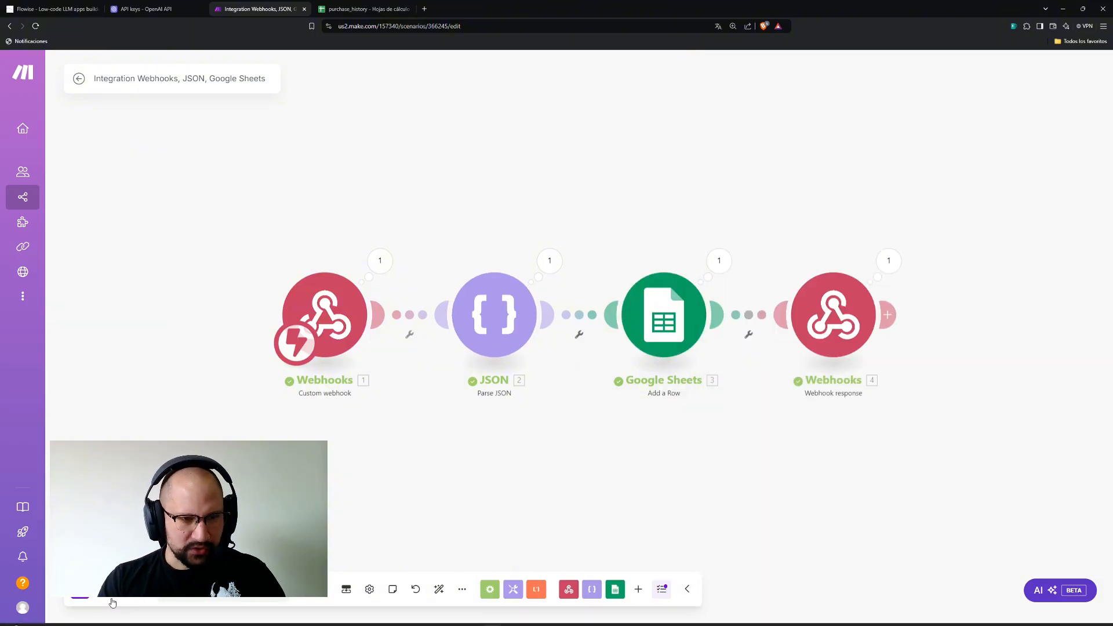
Run the scenario once, waiting for new webhook data.
click(80, 589)
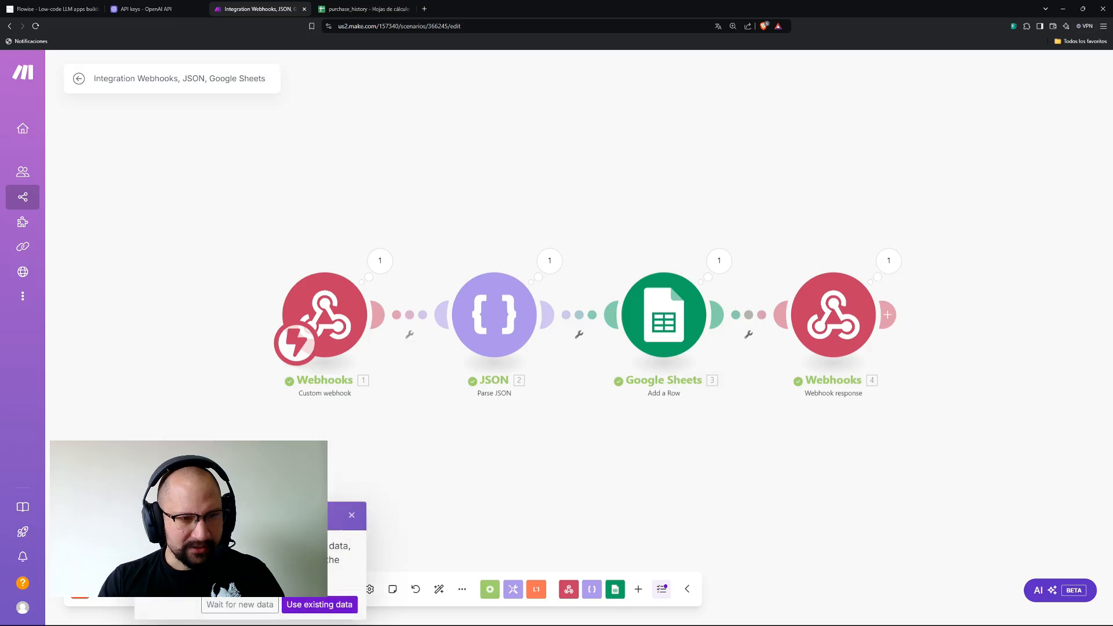
click(226, 606)
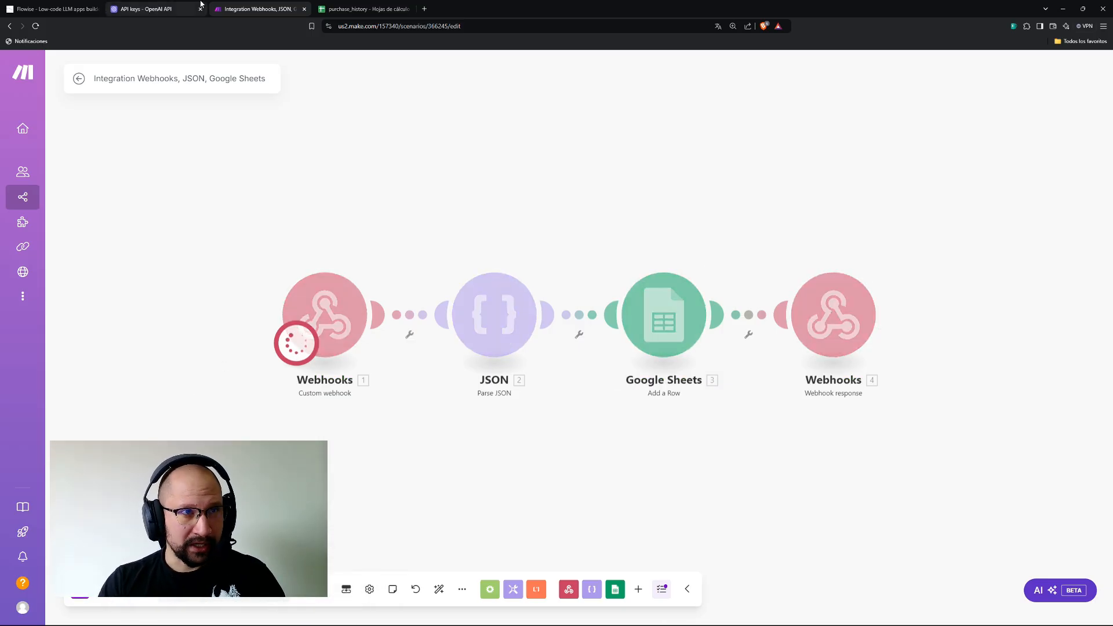
click(169, 9)
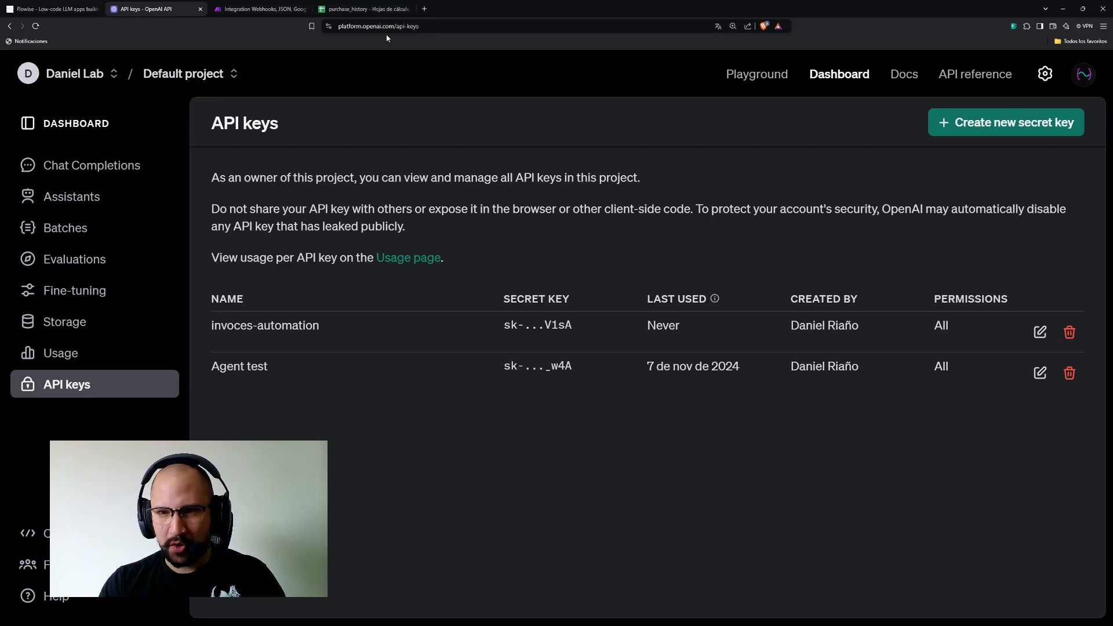
click(365, 9)
click(258, 9)
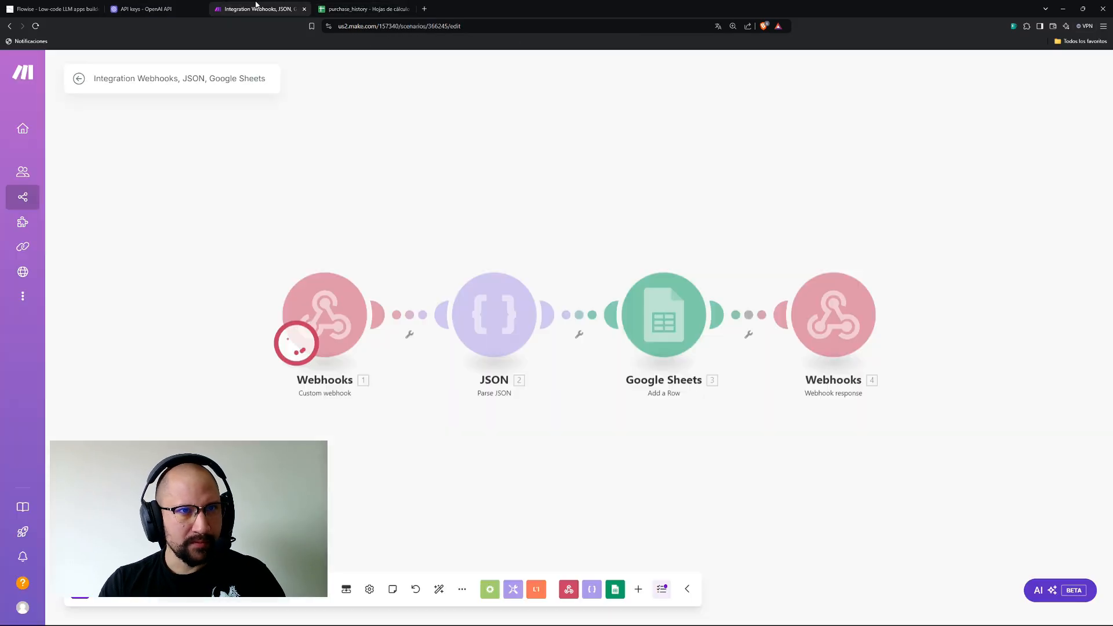
Send the invoice screenshot through Flowise's chat and return to Make to watch the run.
click(34, 5)
click(836, 568)
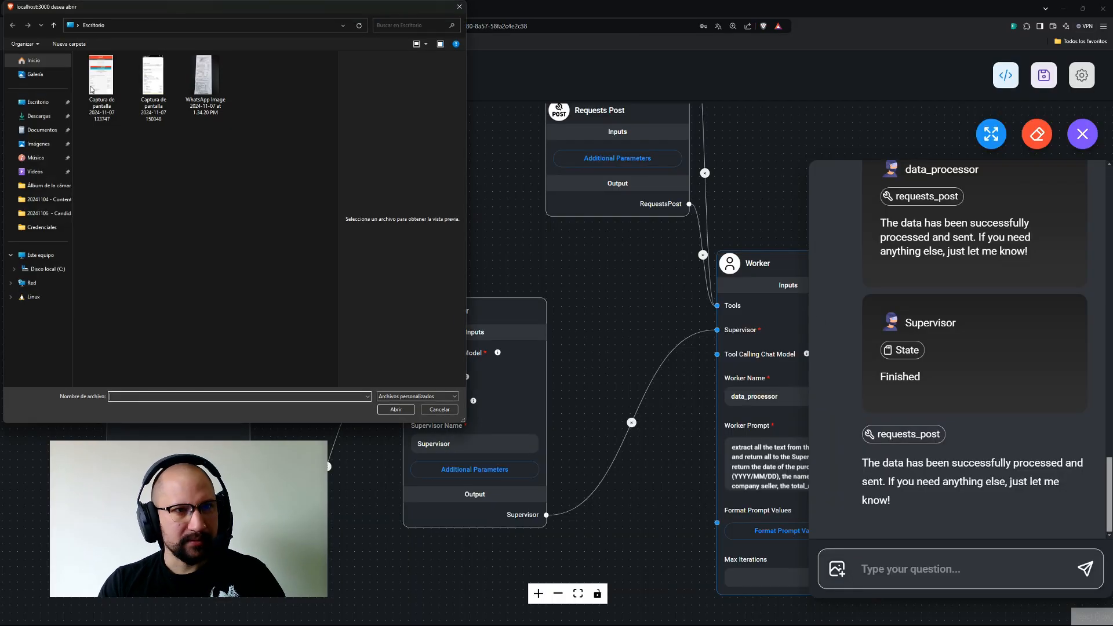
double_click(153, 76)
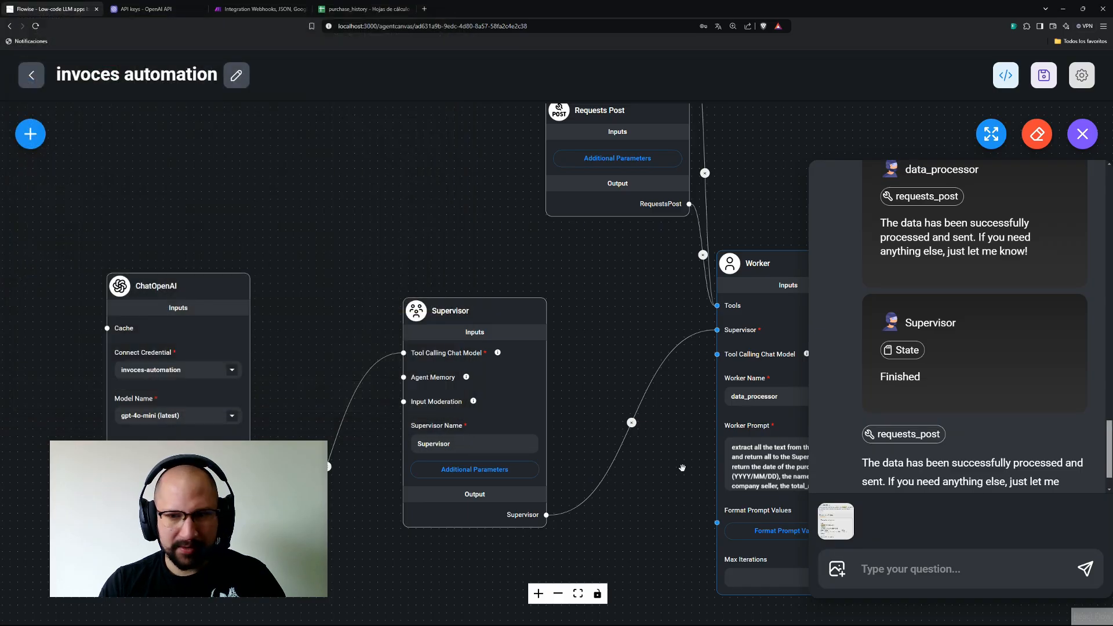
click(1085, 567)
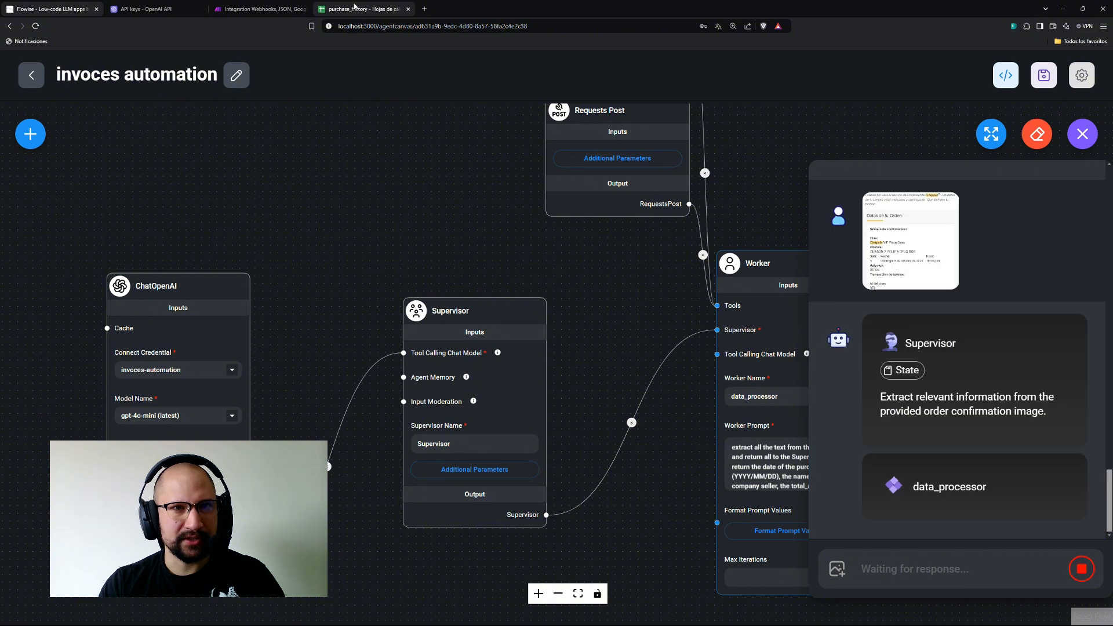
click(393, 10)
click(258, 8)
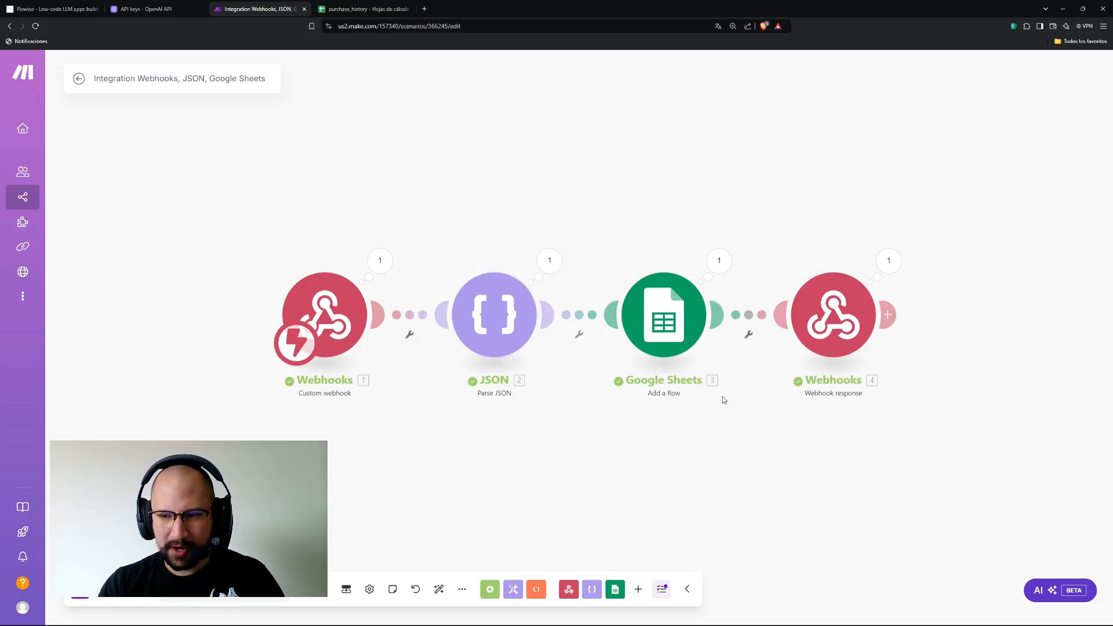
Check row 2's cells: 6/10/2024, Cinépolis, $56.800, entretainment and Guasón 2: Folie à Deux DOB.
click(353, 10)
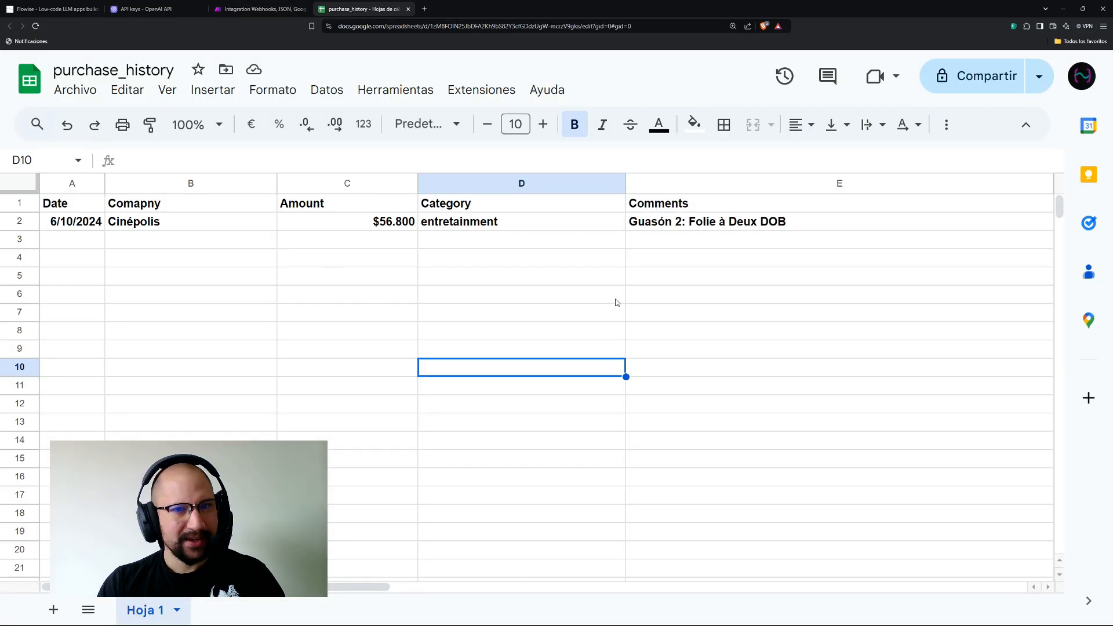
click(77, 224)
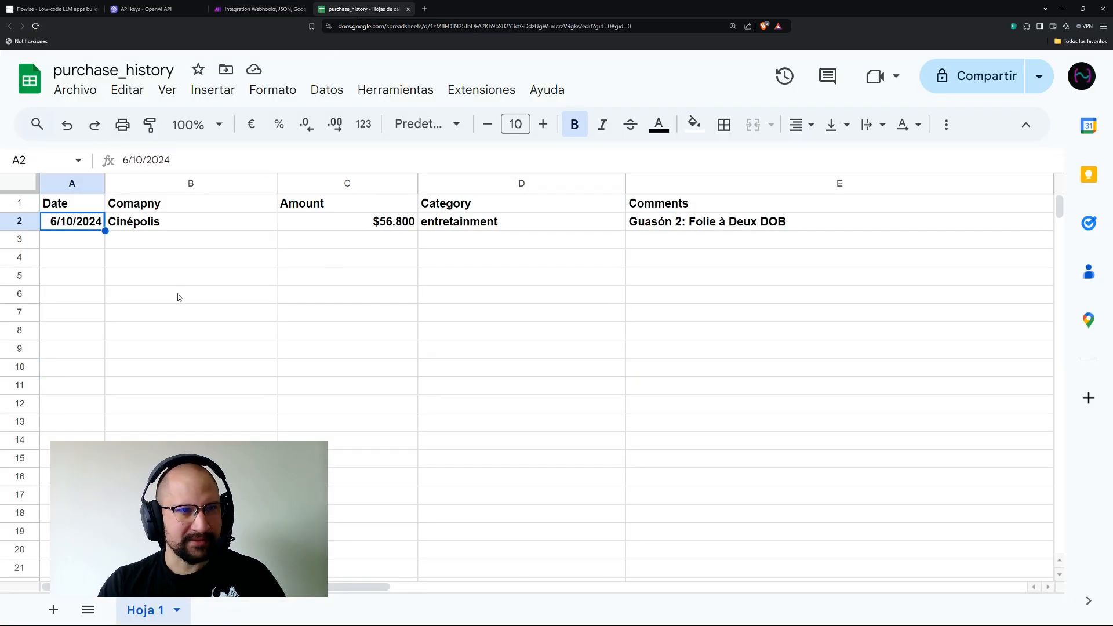
click(180, 218)
click(341, 228)
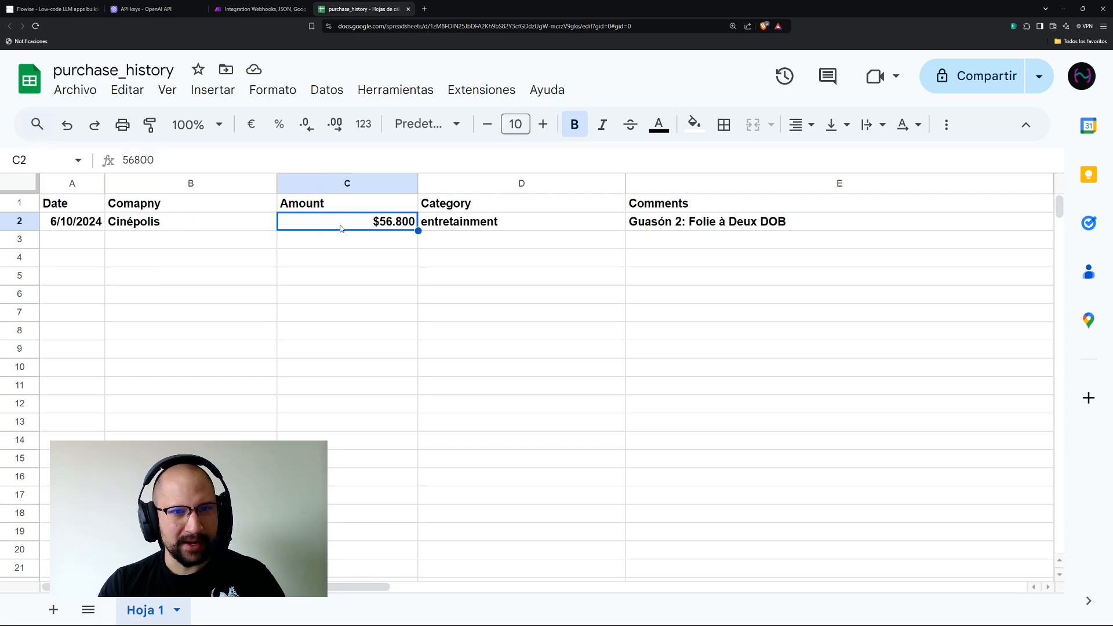
click(493, 230)
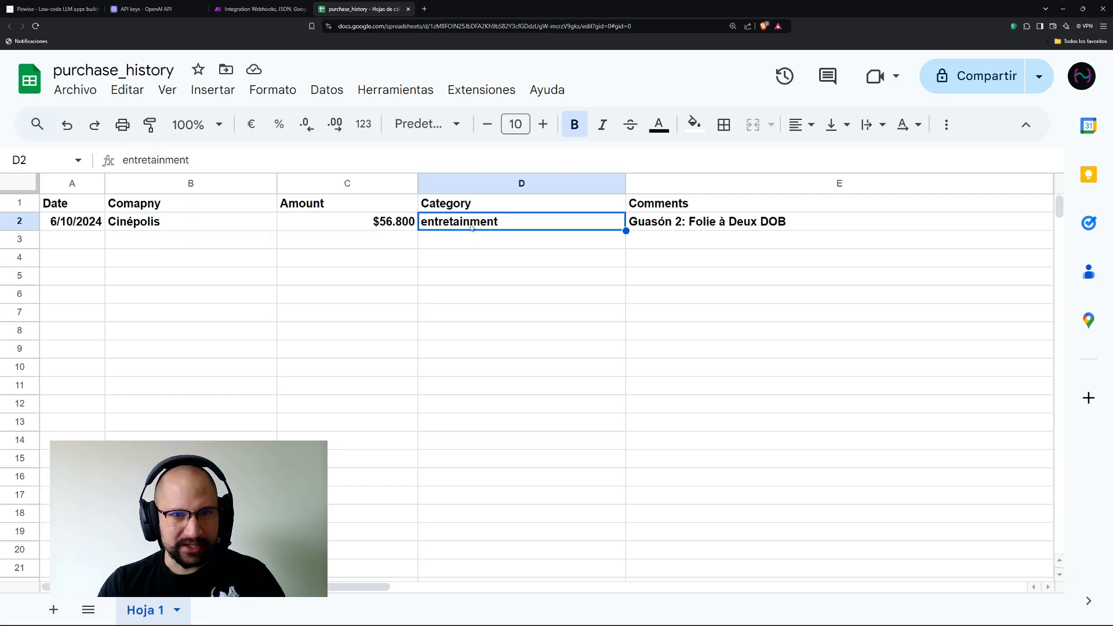
click(710, 225)
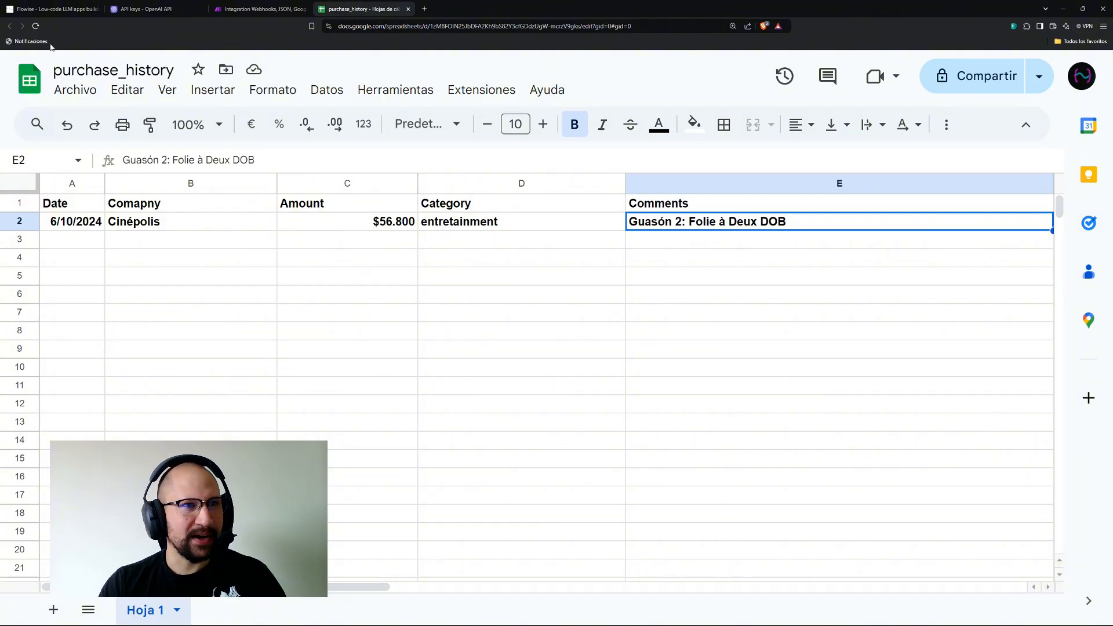
click(69, 9)
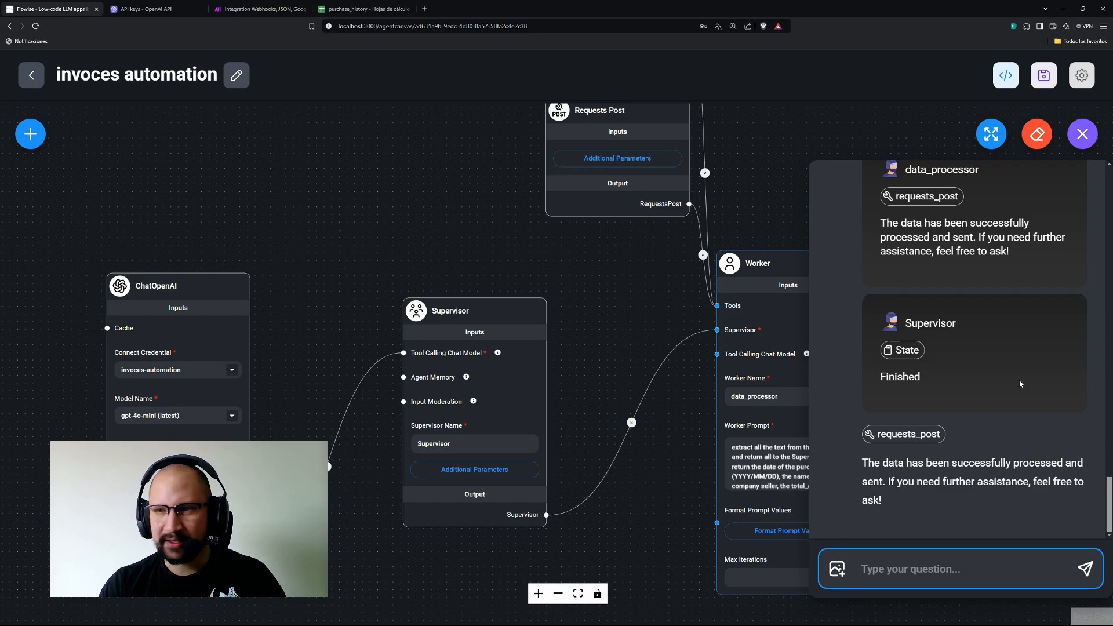
Expand the chat and review the Supervisor's extraction instruction and State details.
scroll(1020, 383, up, 8)
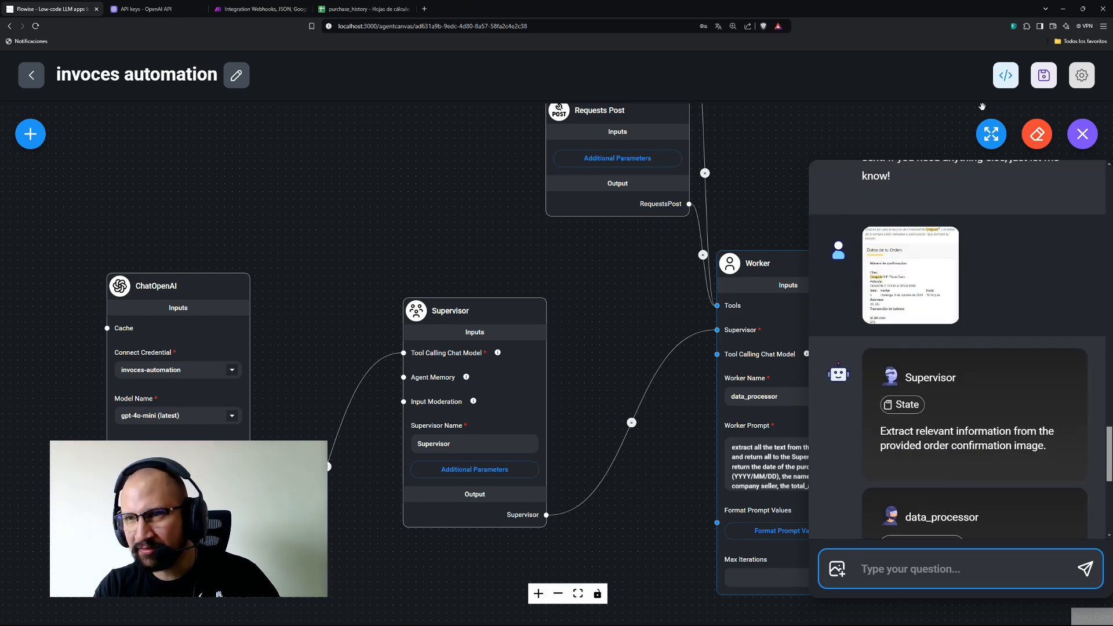
click(991, 134)
scroll(360, 325, up, 10)
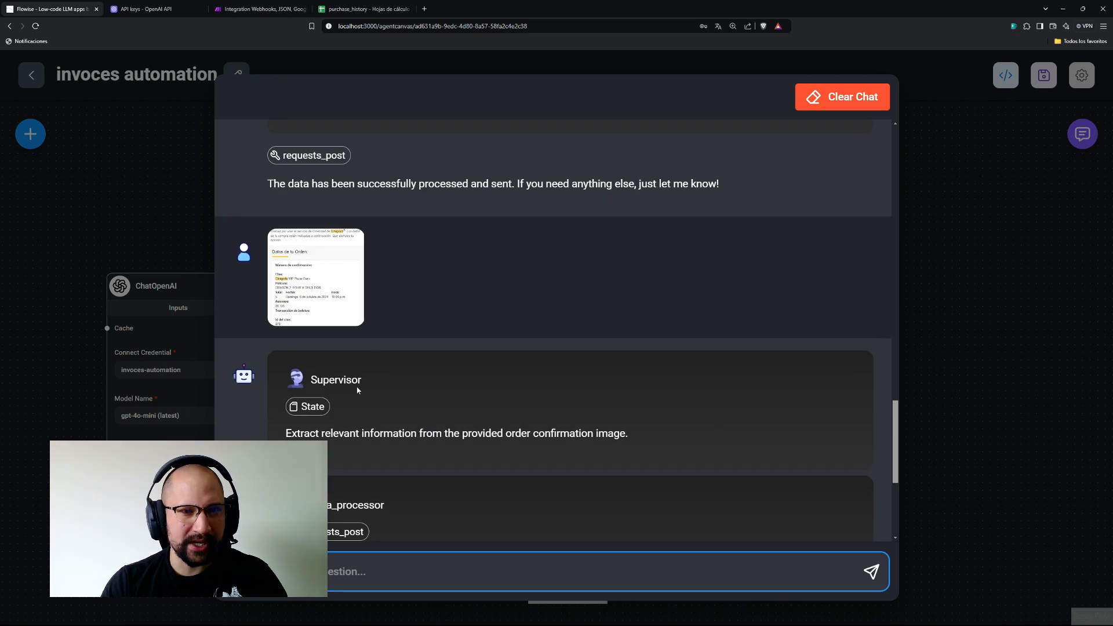
scroll(357, 390, down, 2)
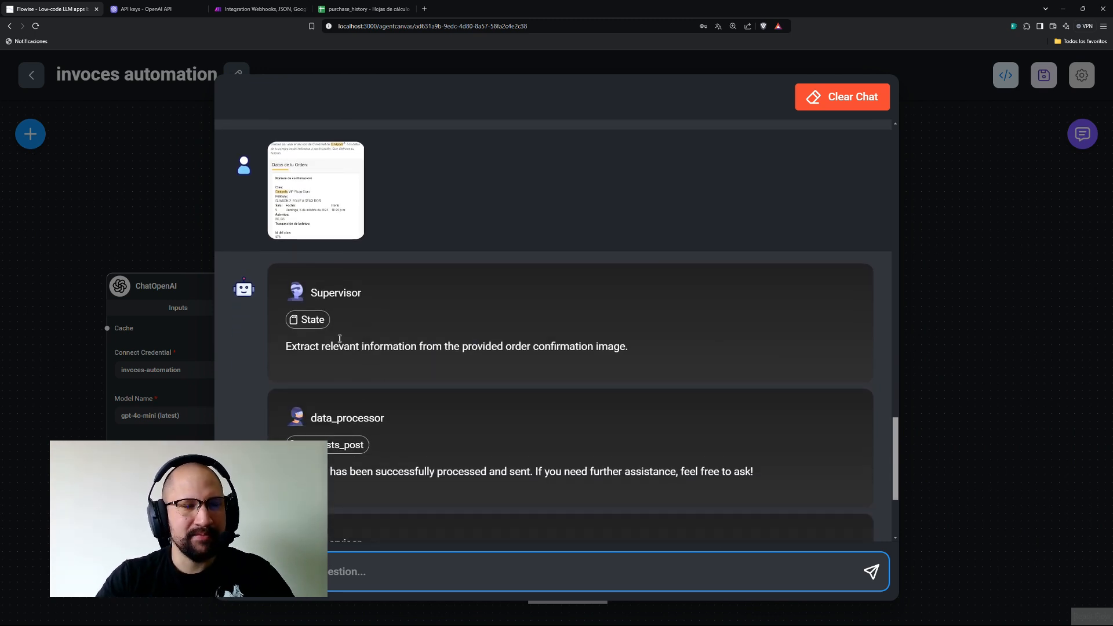
scroll(403, 256, up, 2)
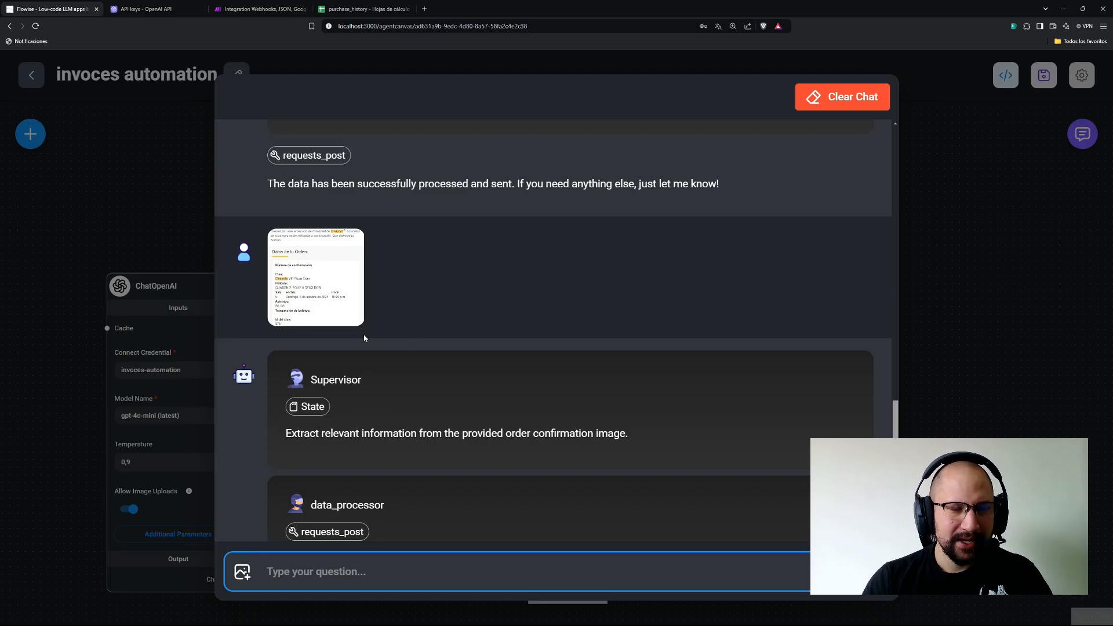
scroll(371, 267, down, 1)
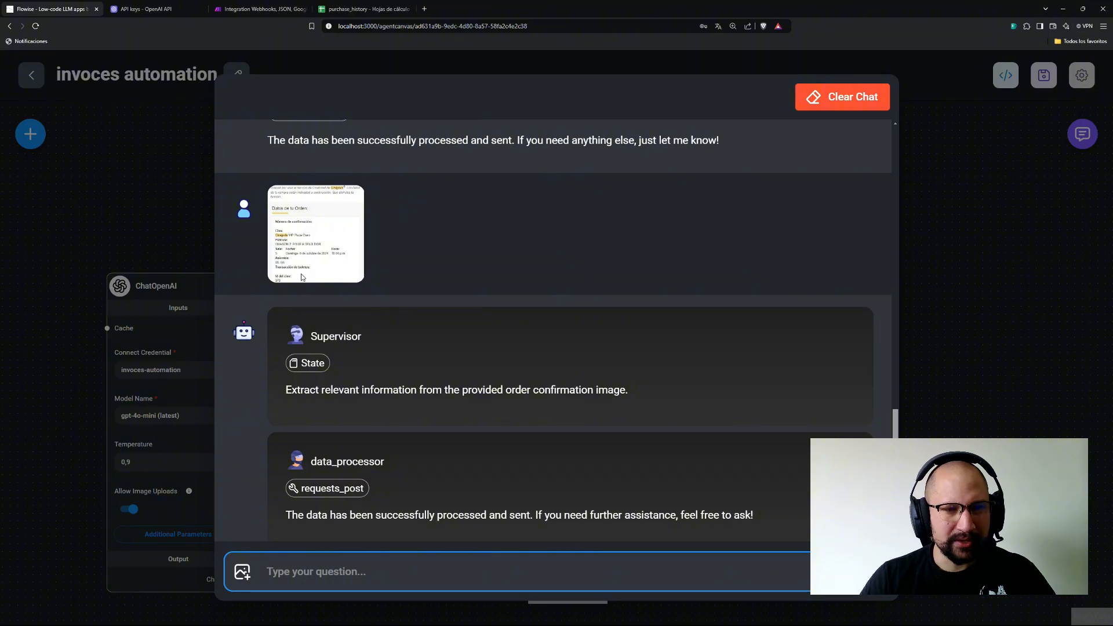
scroll(301, 277, down, 3)
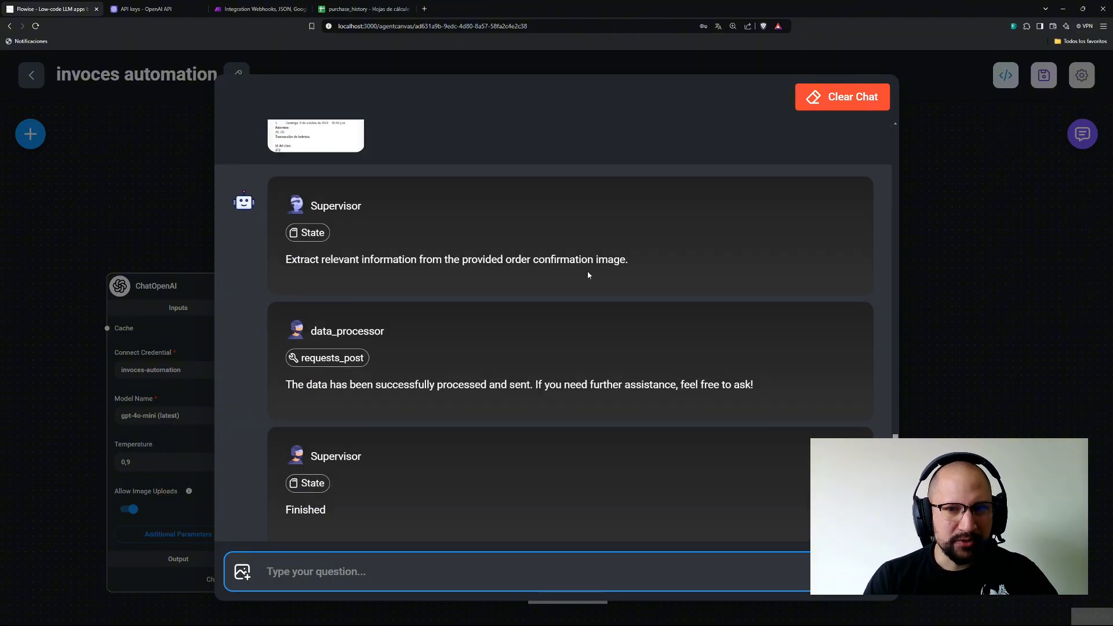
drag(642, 262, 263, 265)
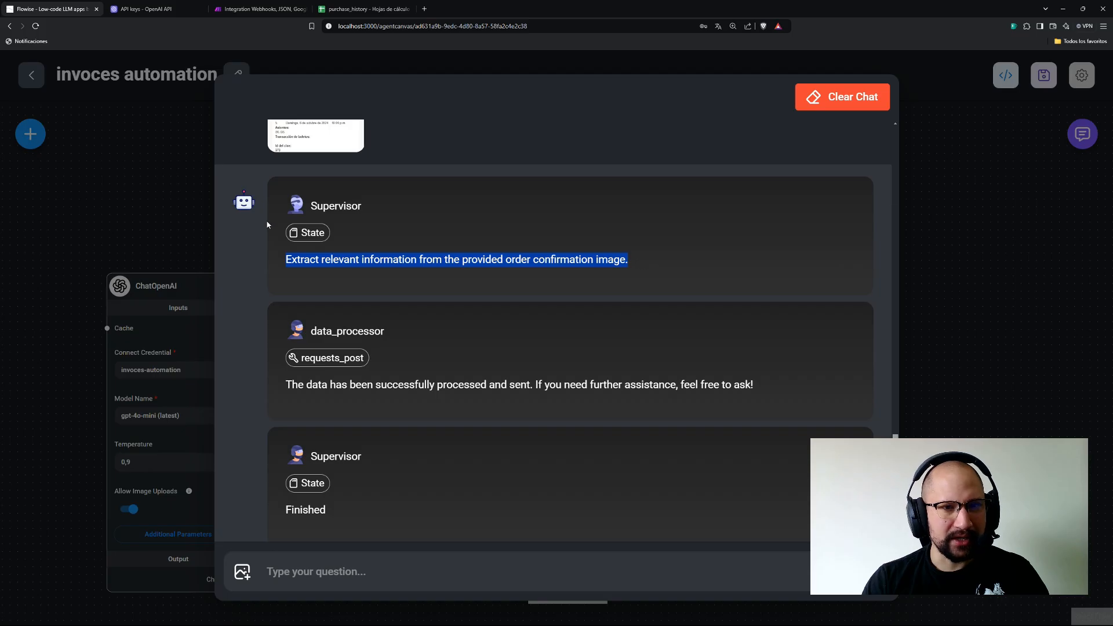
click(316, 233)
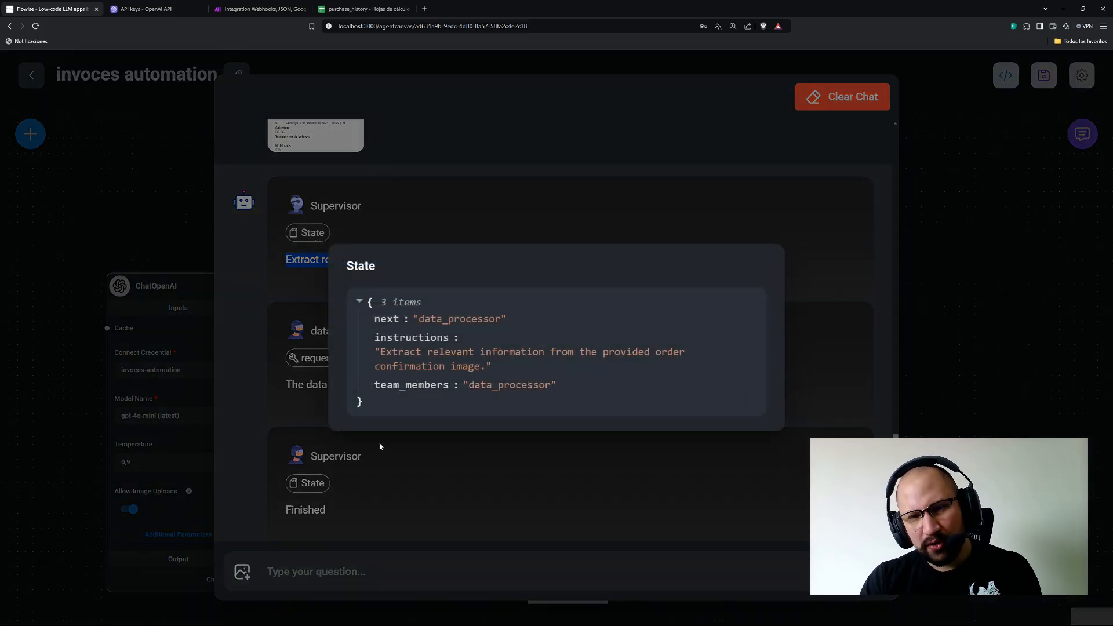
click(284, 381)
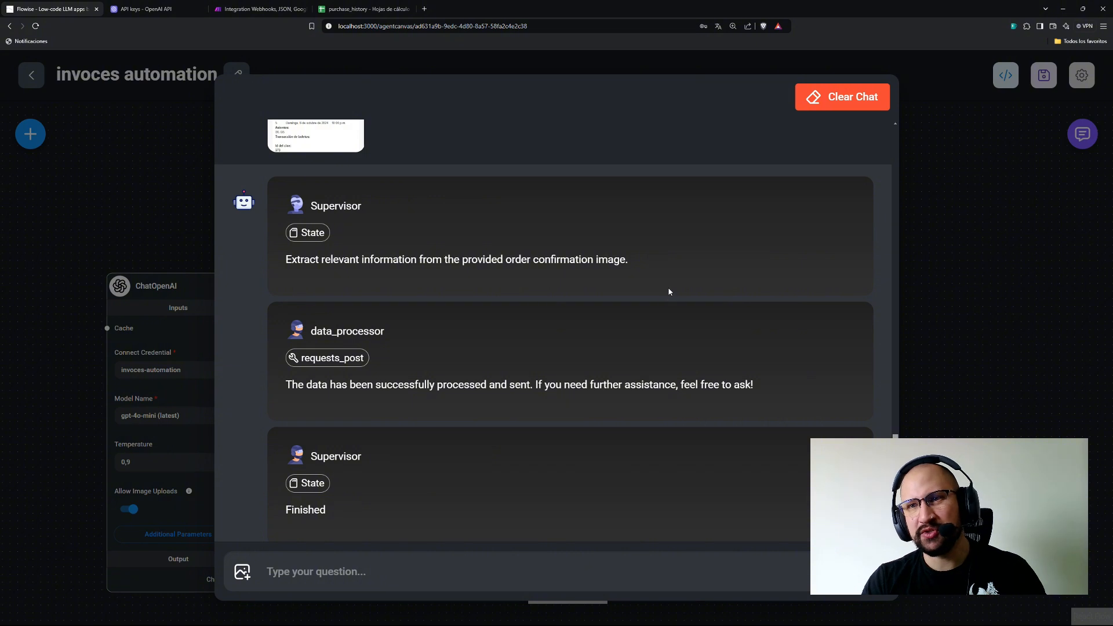
Inspect data_processor's requests_post tool output and the 'Finished' reply, then close the chat.
scroll(342, 325, down, 2)
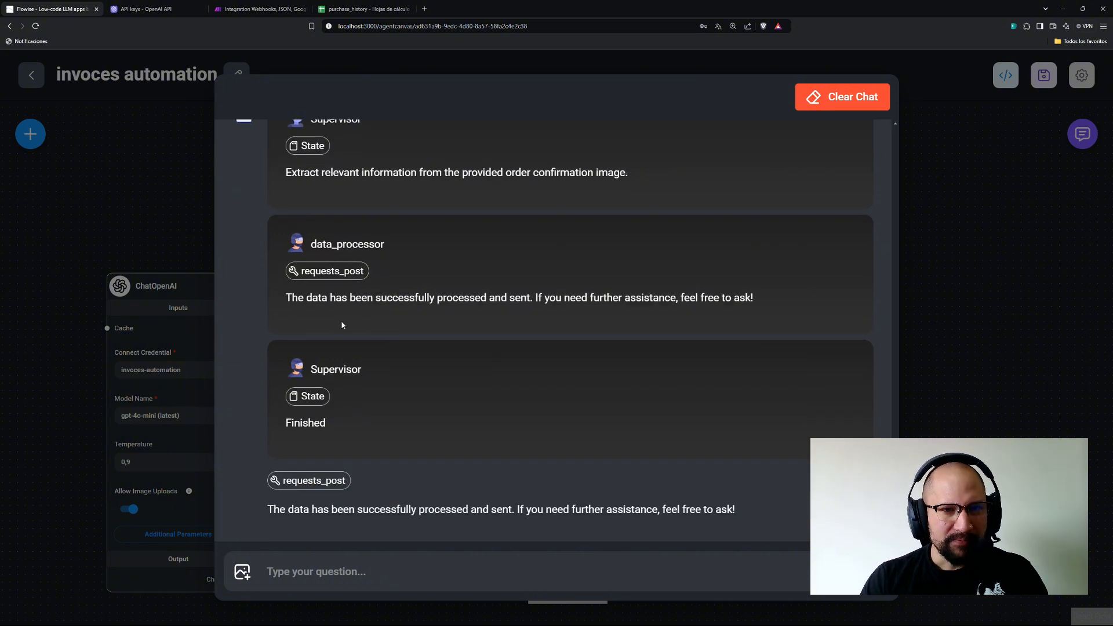
drag(765, 295, 286, 293)
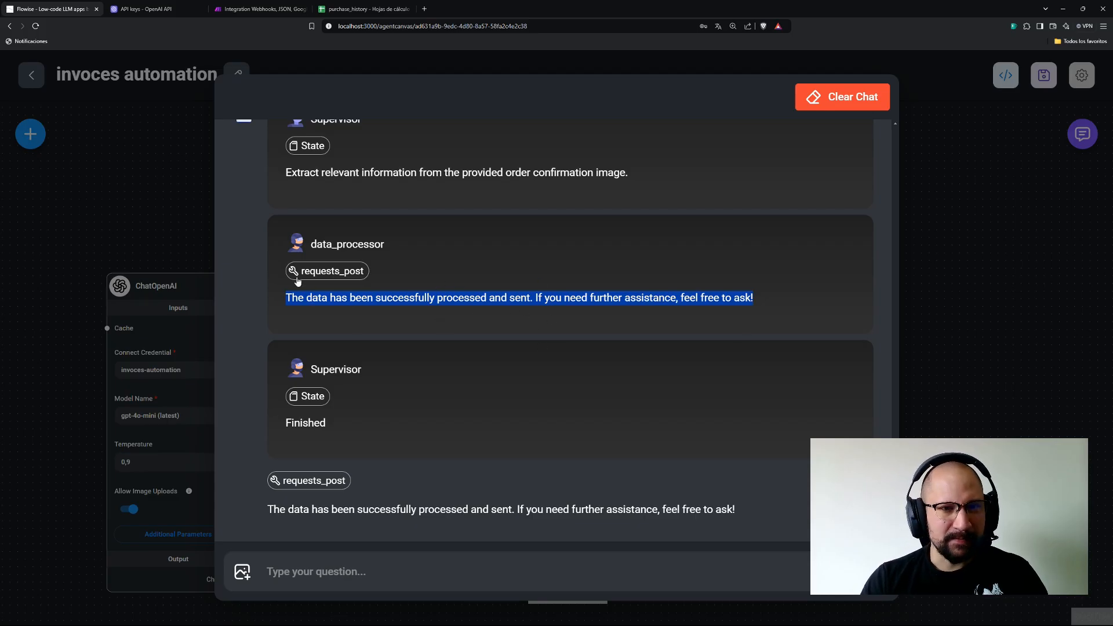
click(328, 273)
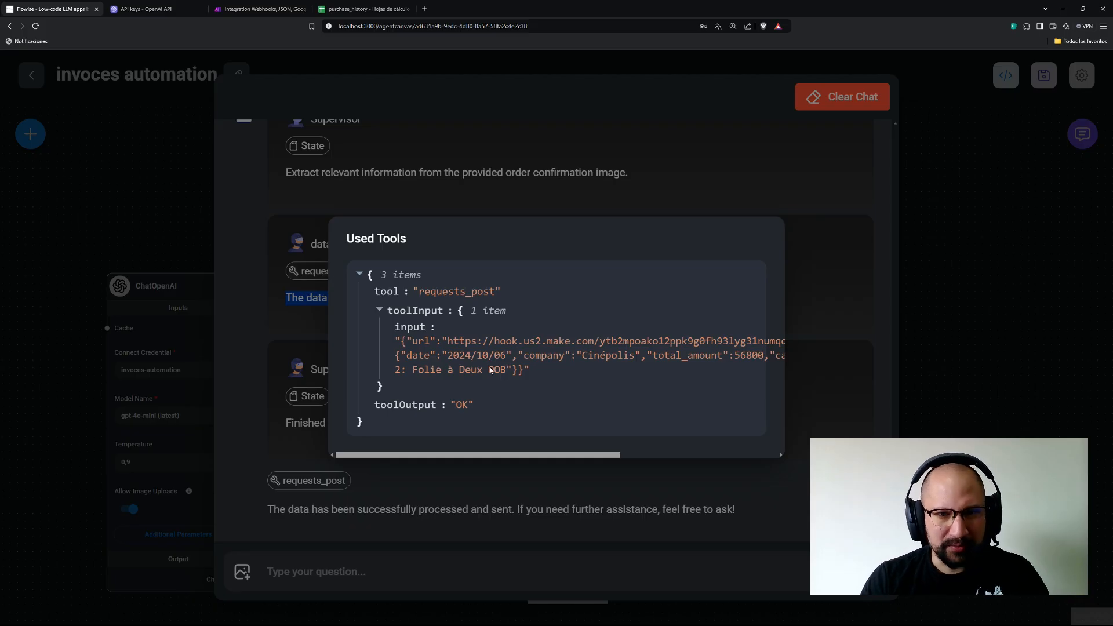
drag(482, 455, 506, 460)
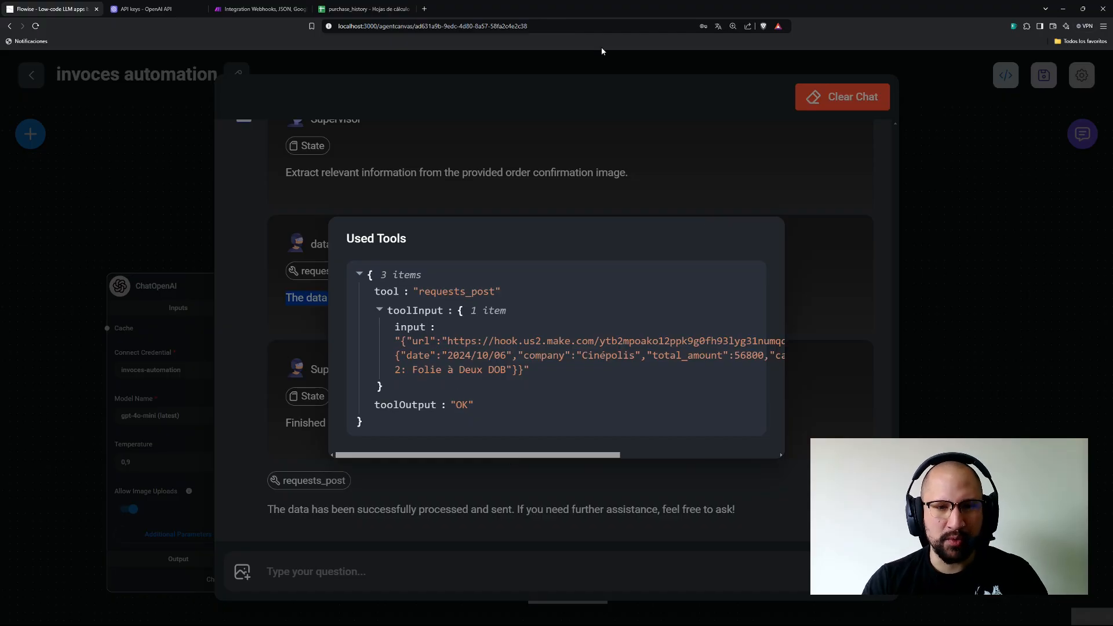
click(297, 367)
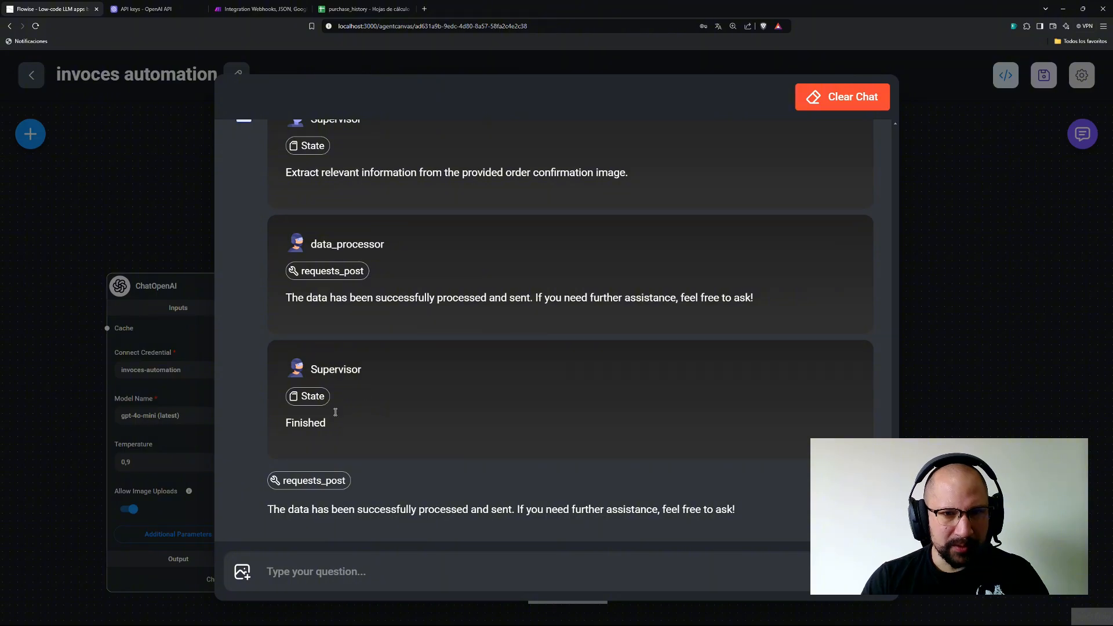
drag(337, 426, 284, 426)
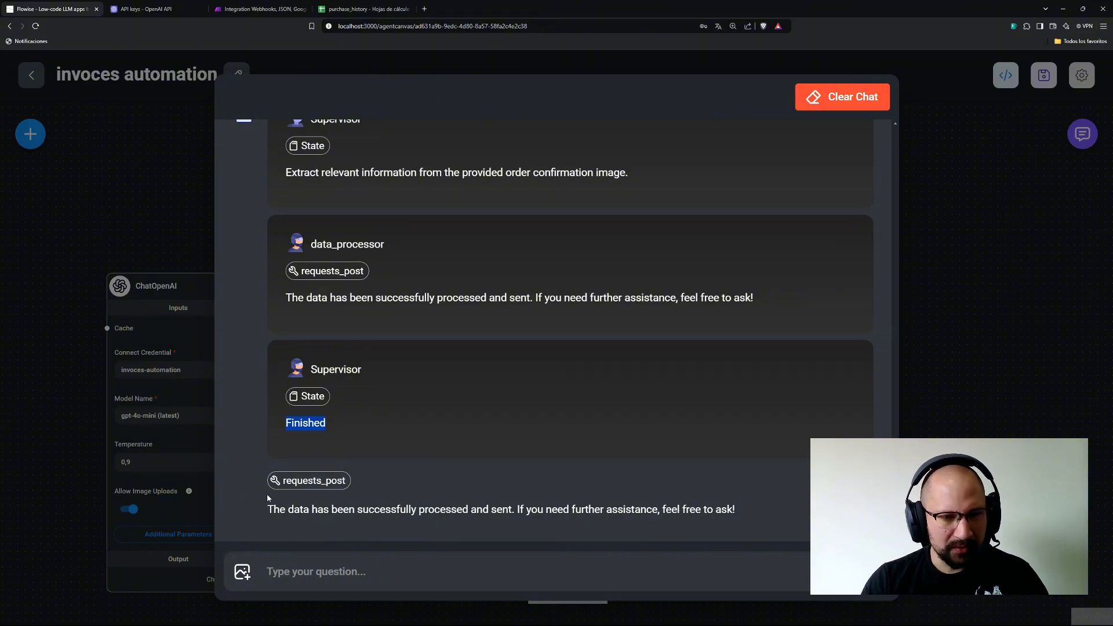
drag(270, 509, 295, 509)
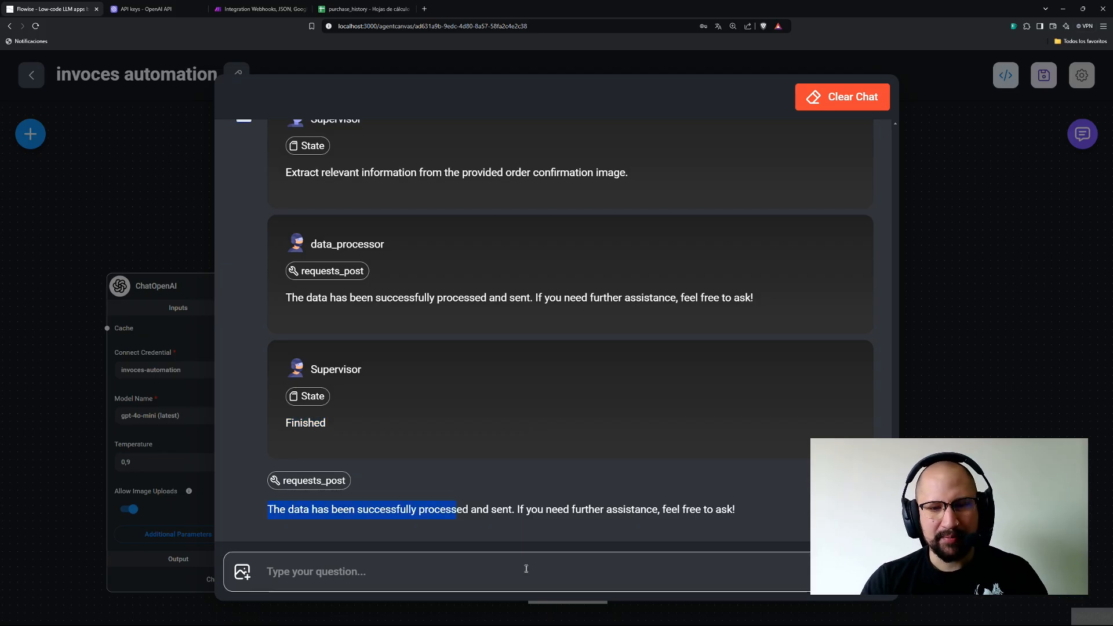
click(48, 243)
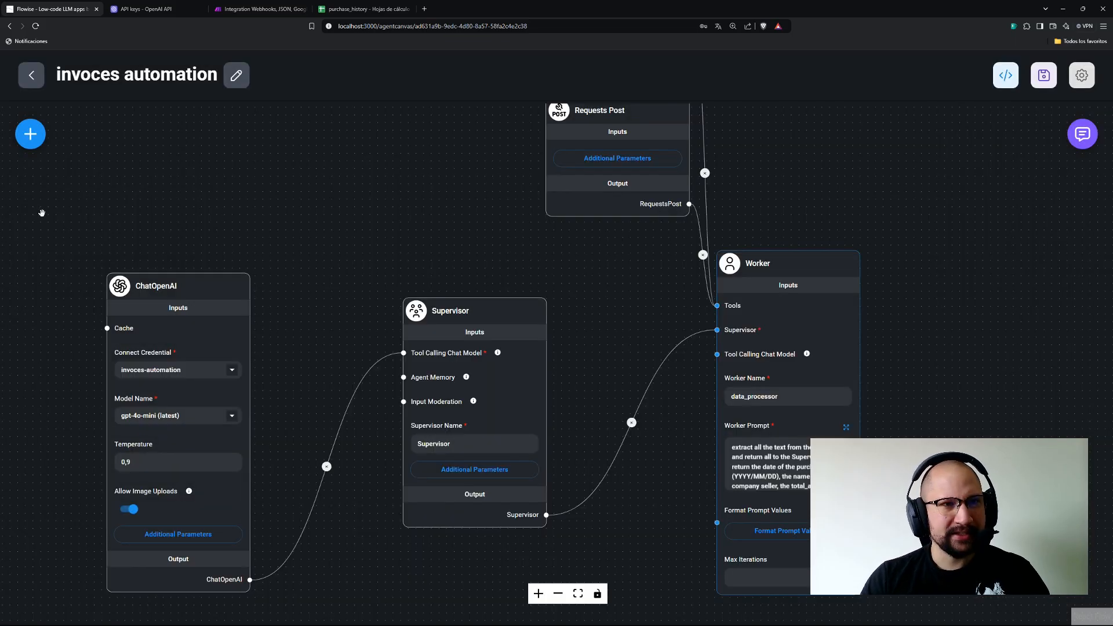
Save the changes to the Make scenario and leave the editor.
click(259, 9)
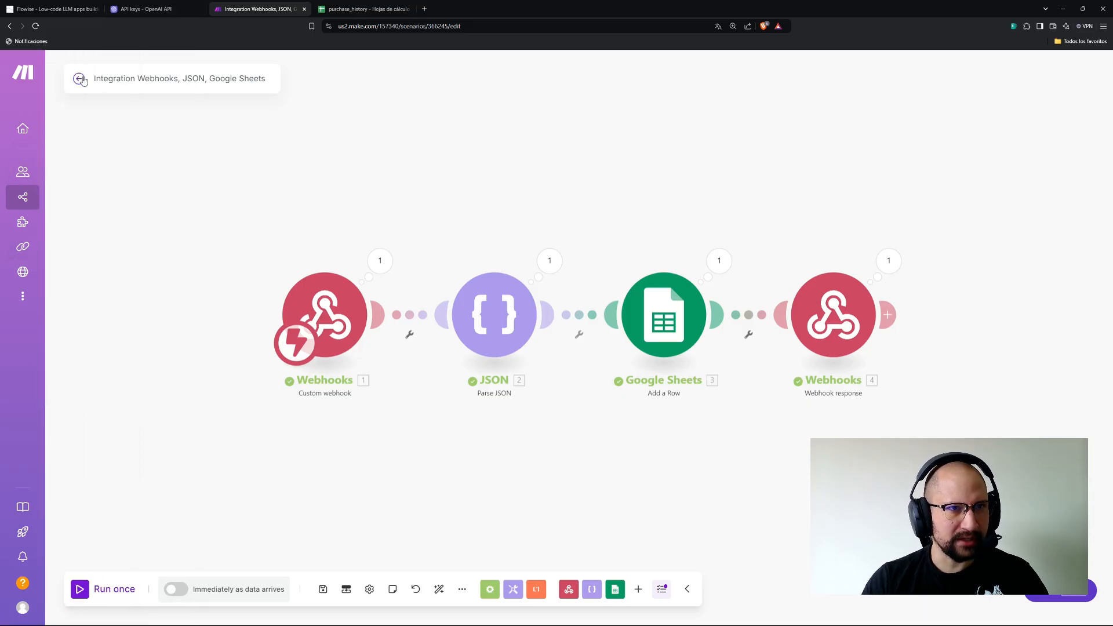
click(80, 79)
click(652, 160)
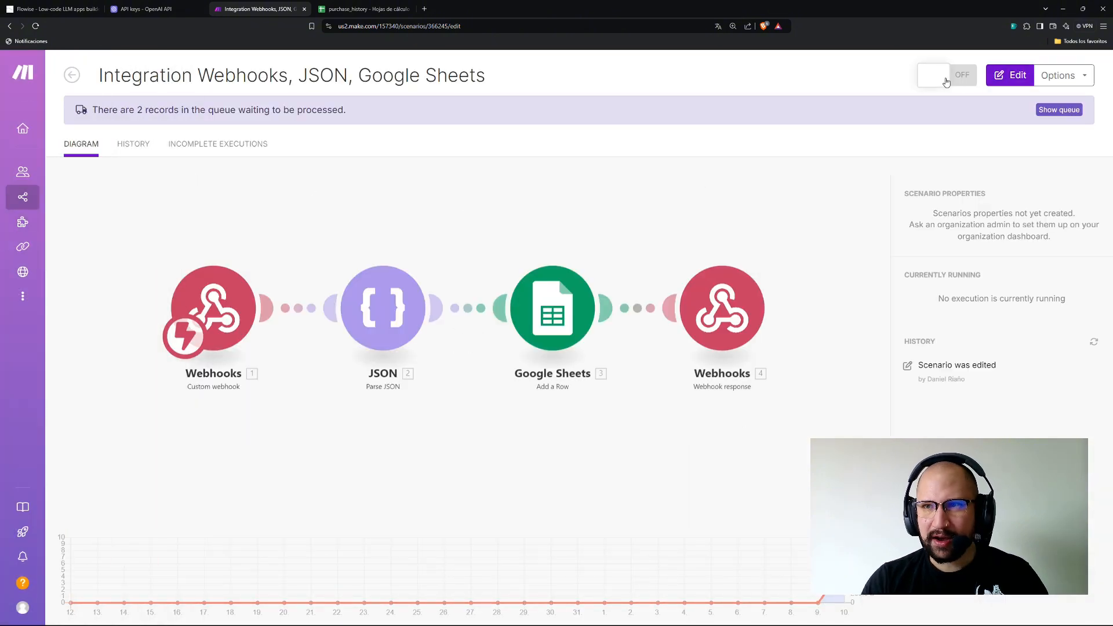
Switch the scenario on, deleting the queued old webhook data, and return to Flowise.
click(946, 82)
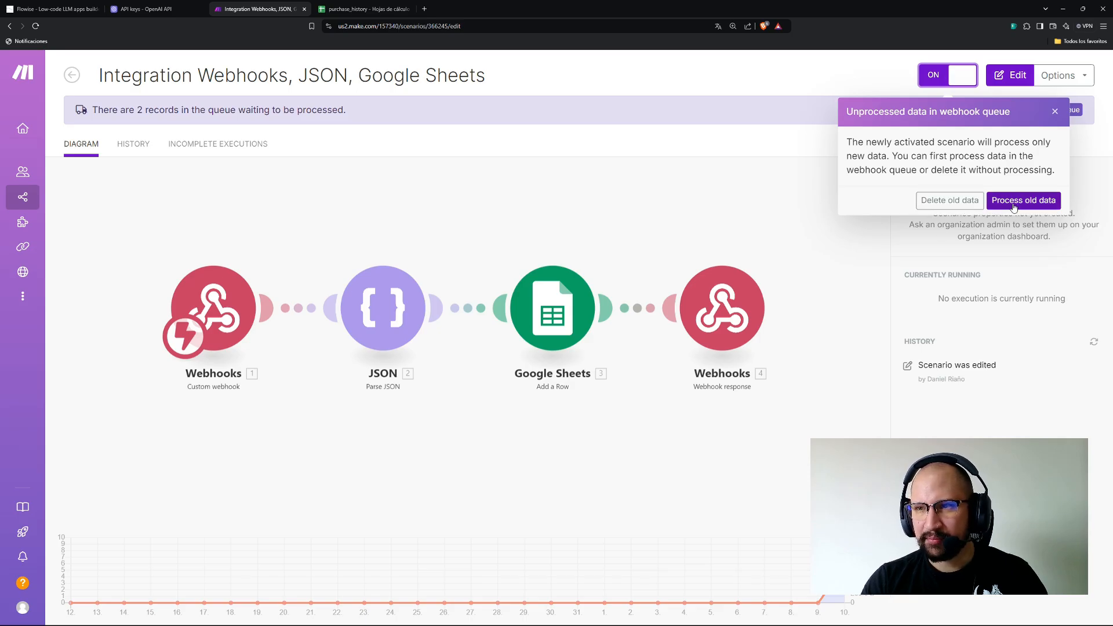
click(940, 204)
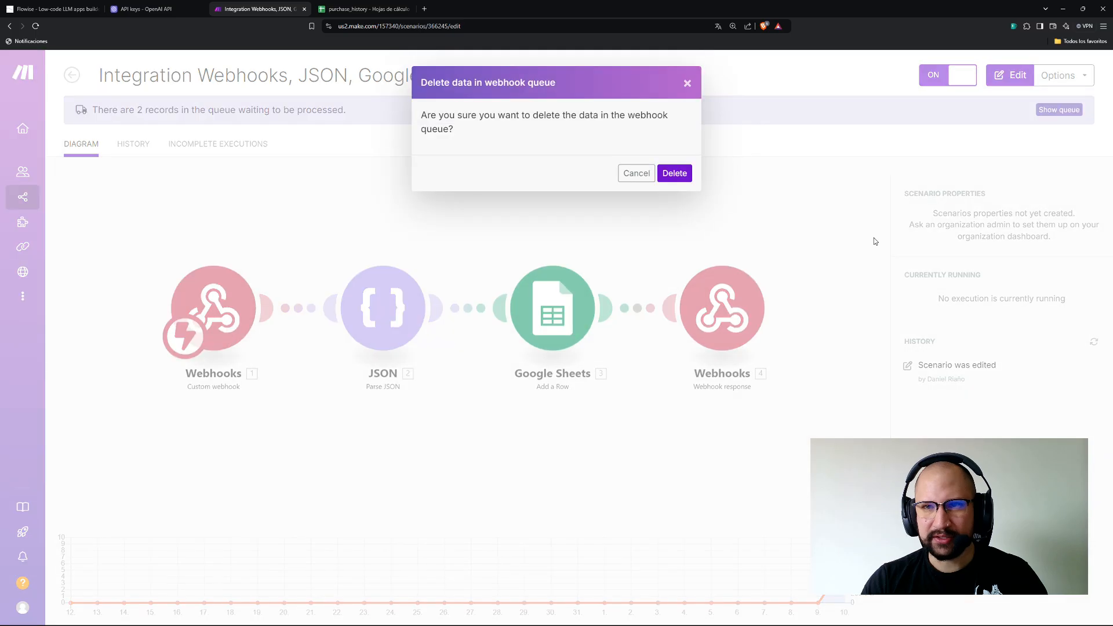
click(684, 175)
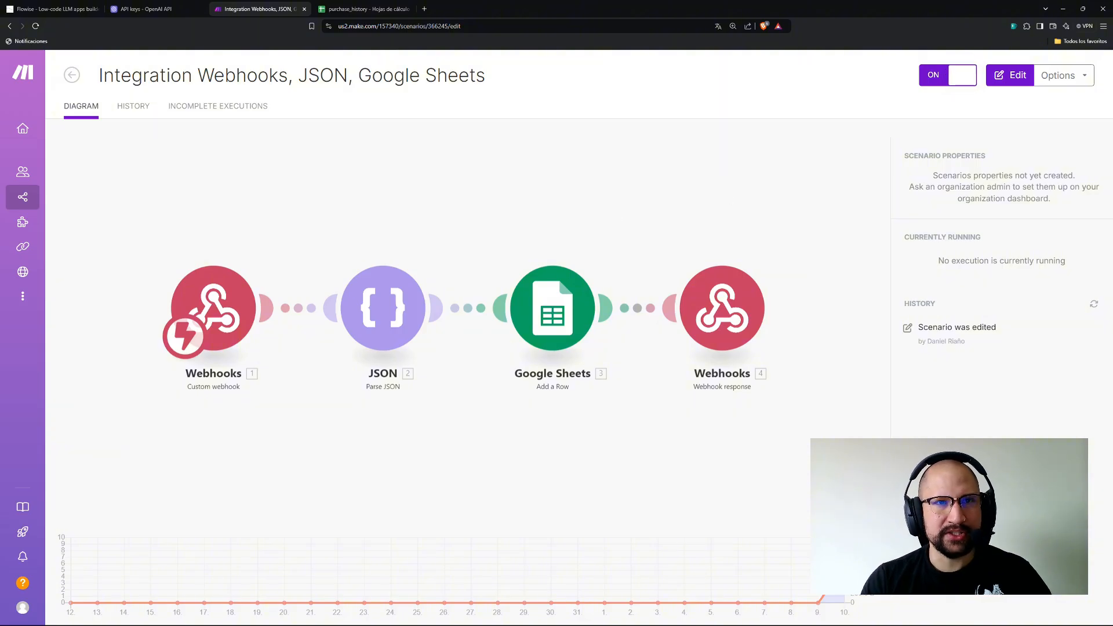
click(48, 9)
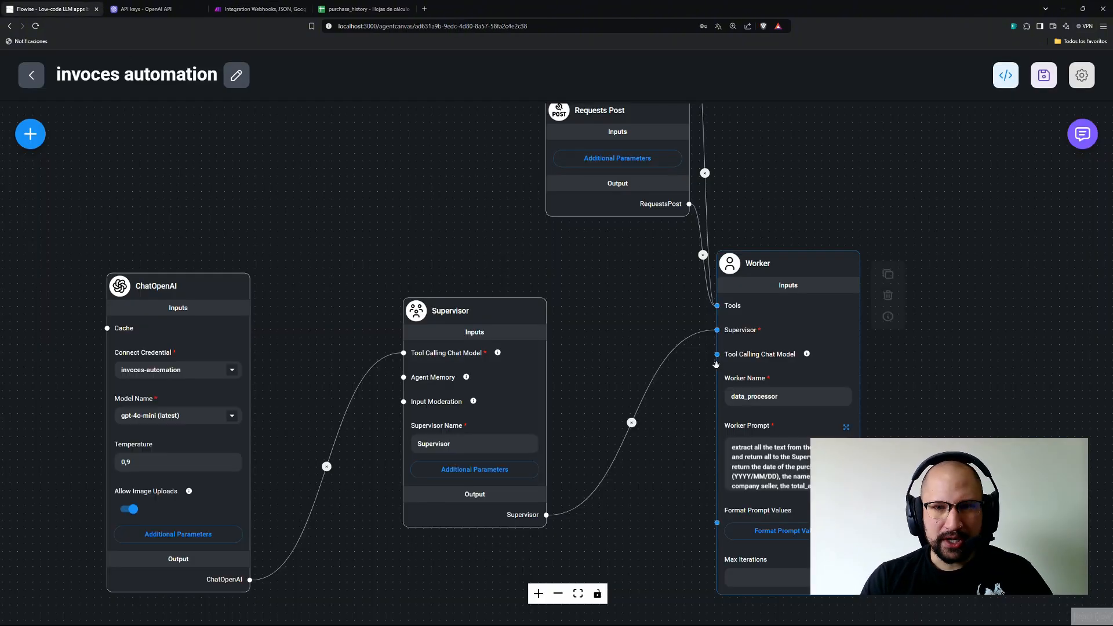
Send the first invoice screenshot through Flowise's chat and get the 'successfully processed and sent' reply.
click(1084, 134)
click(837, 569)
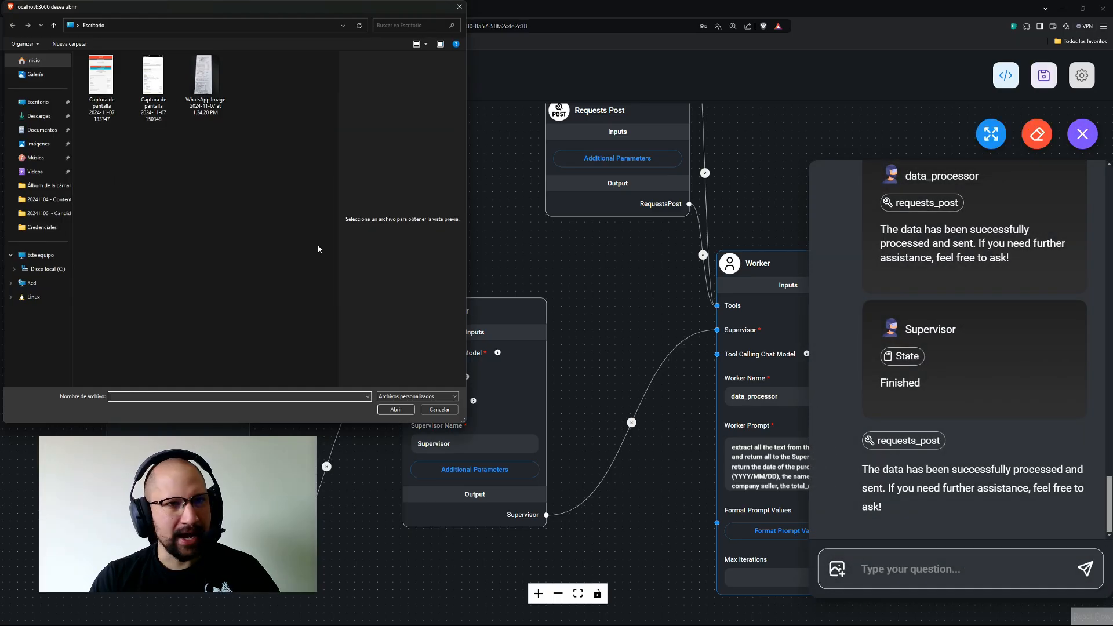
click(98, 88)
double_click(98, 88)
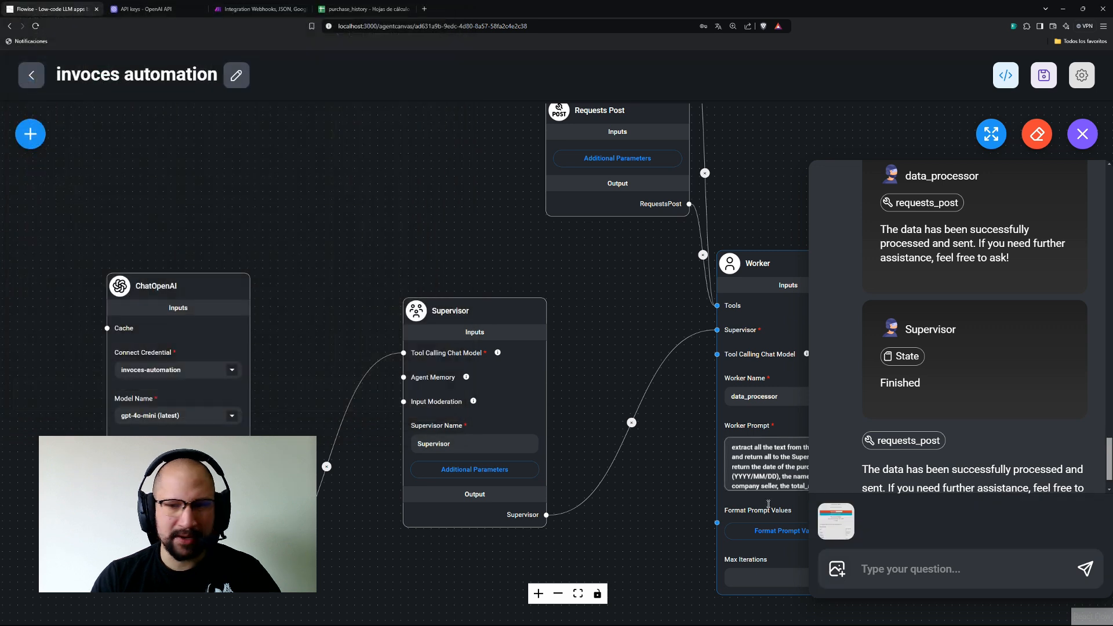
click(1084, 568)
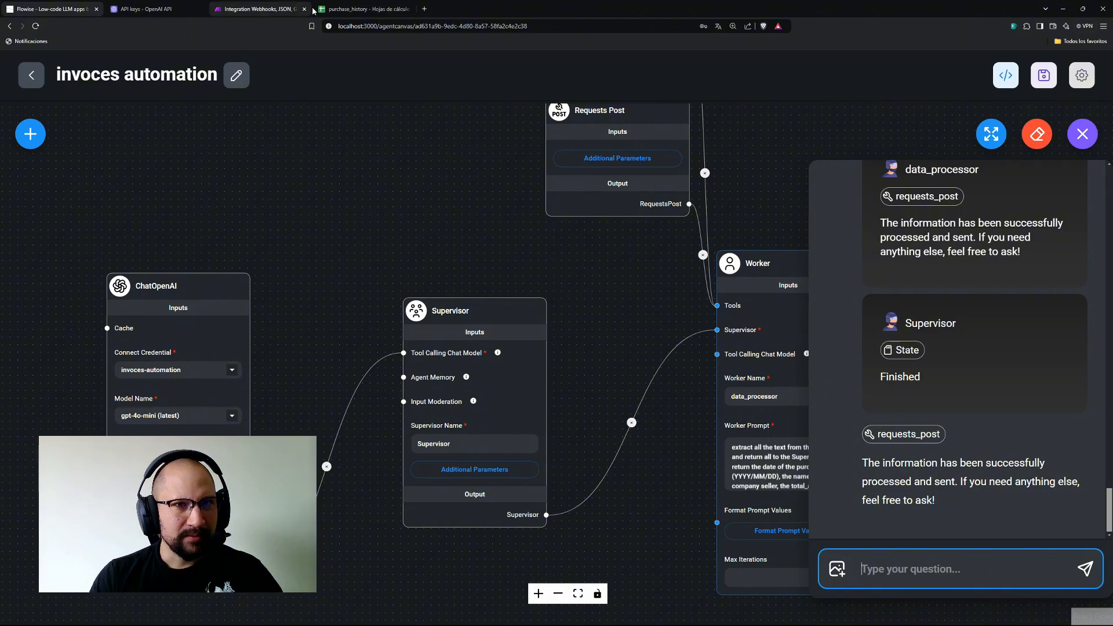
click(356, 10)
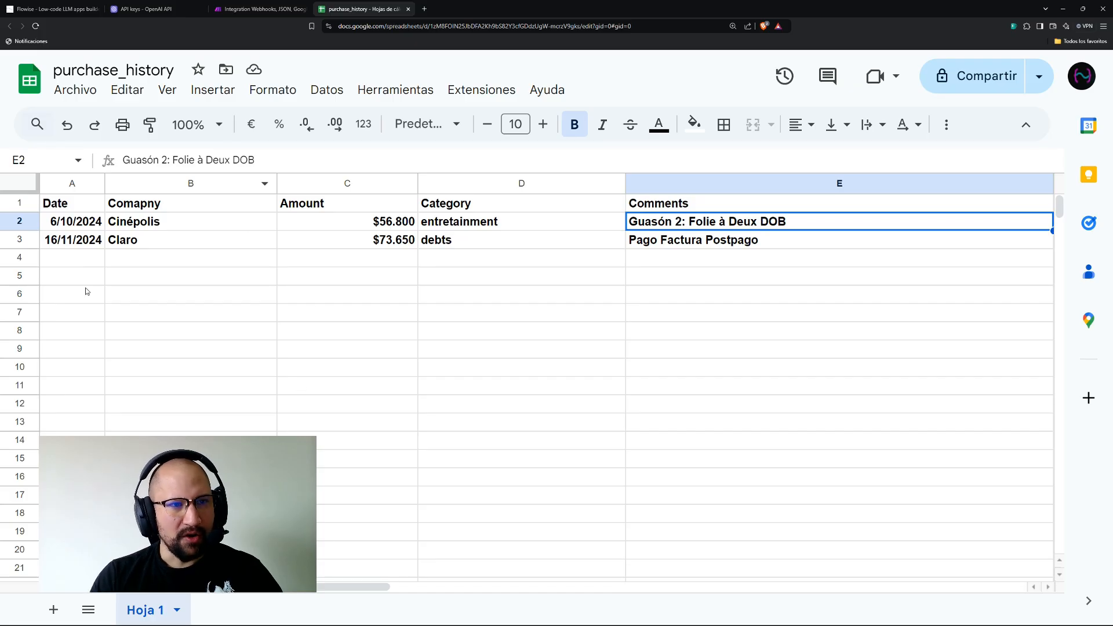
drag(340, 587, 394, 589)
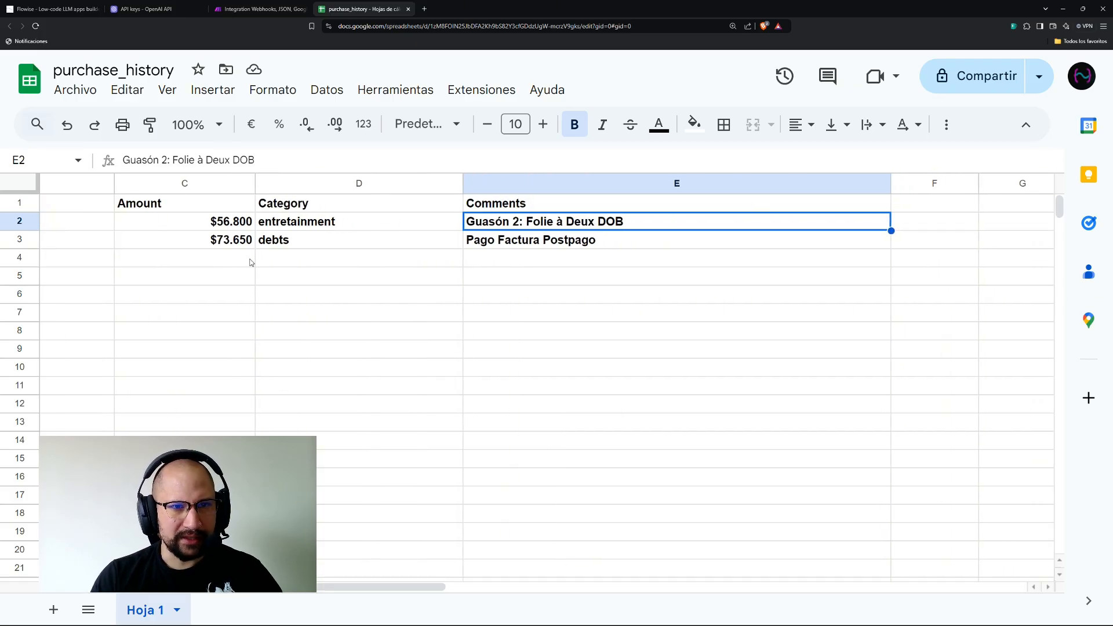
click(332, 247)
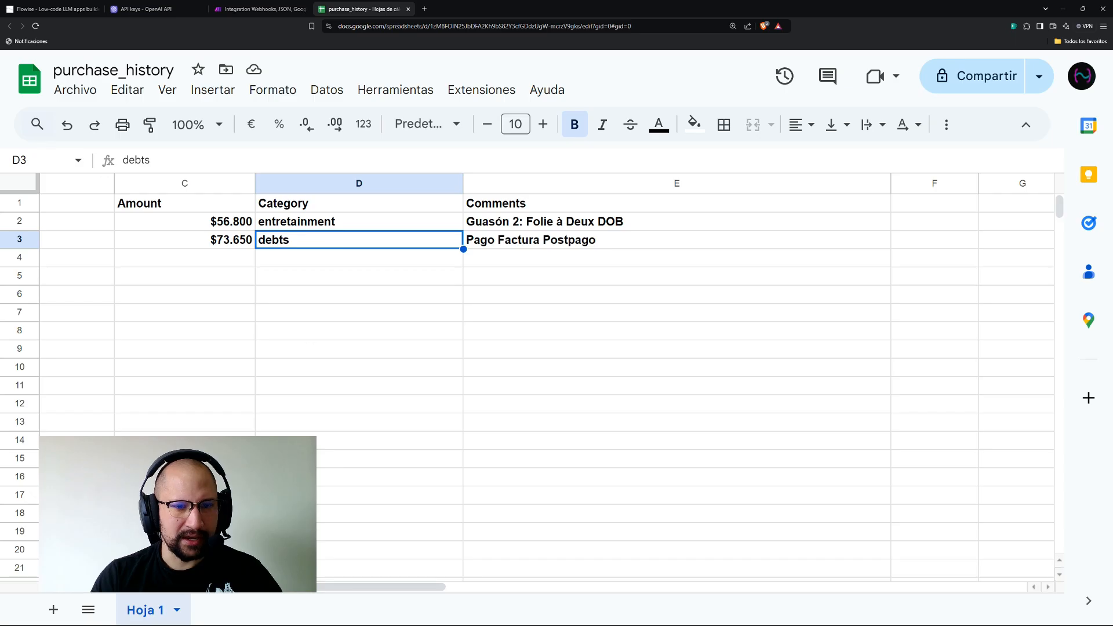
drag(337, 587, 279, 587)
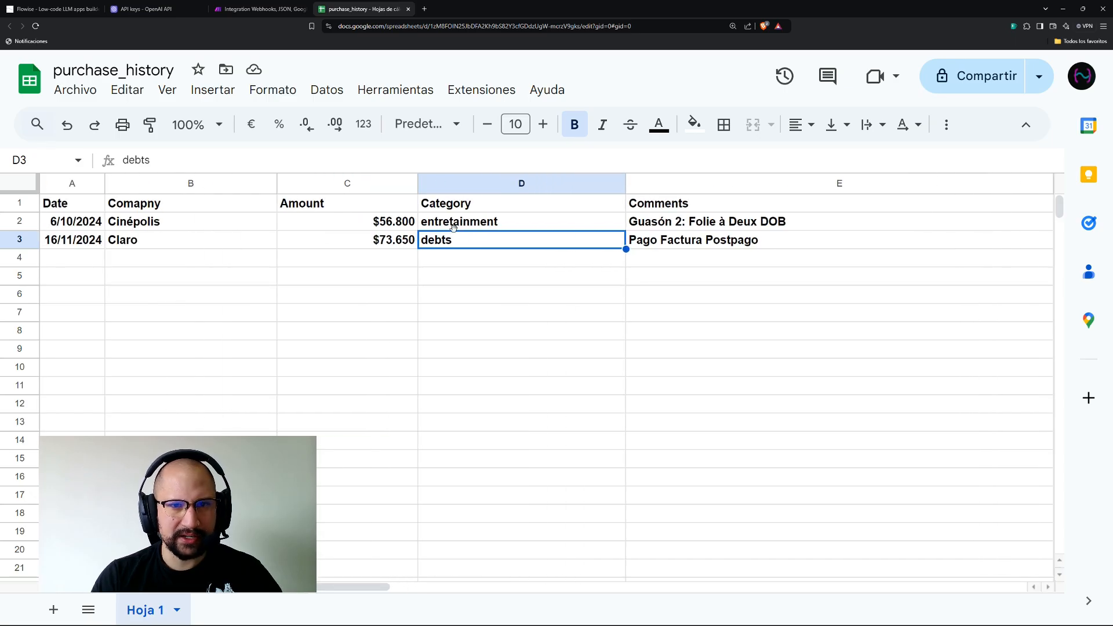
click(80, 7)
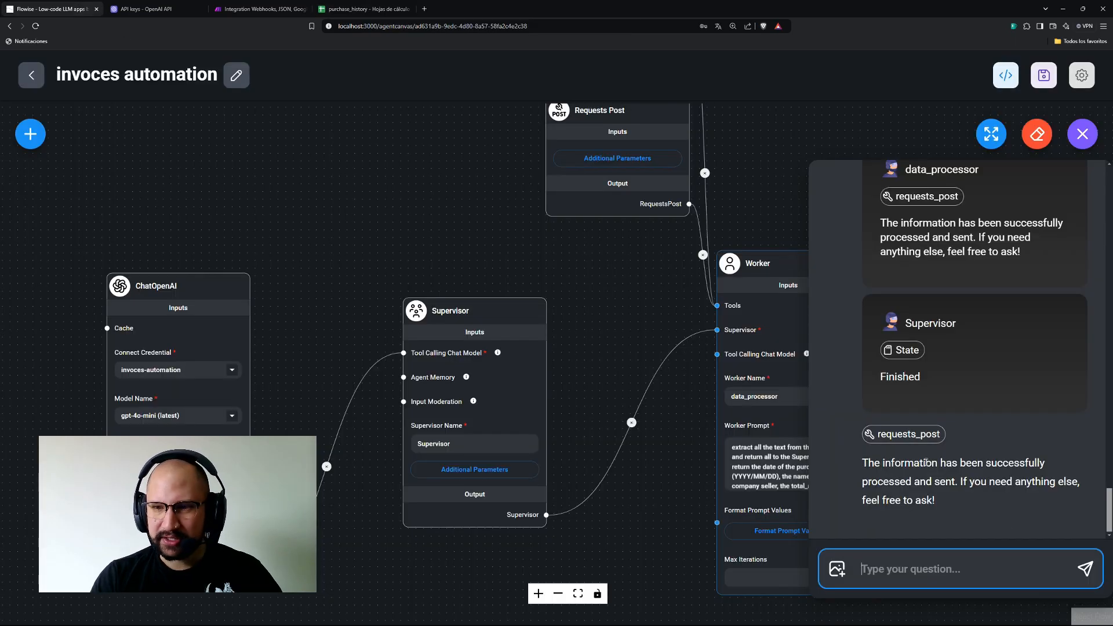
Attach the WhatsApp receipt image in the invoces automation chat and send it to the agent.
click(836, 569)
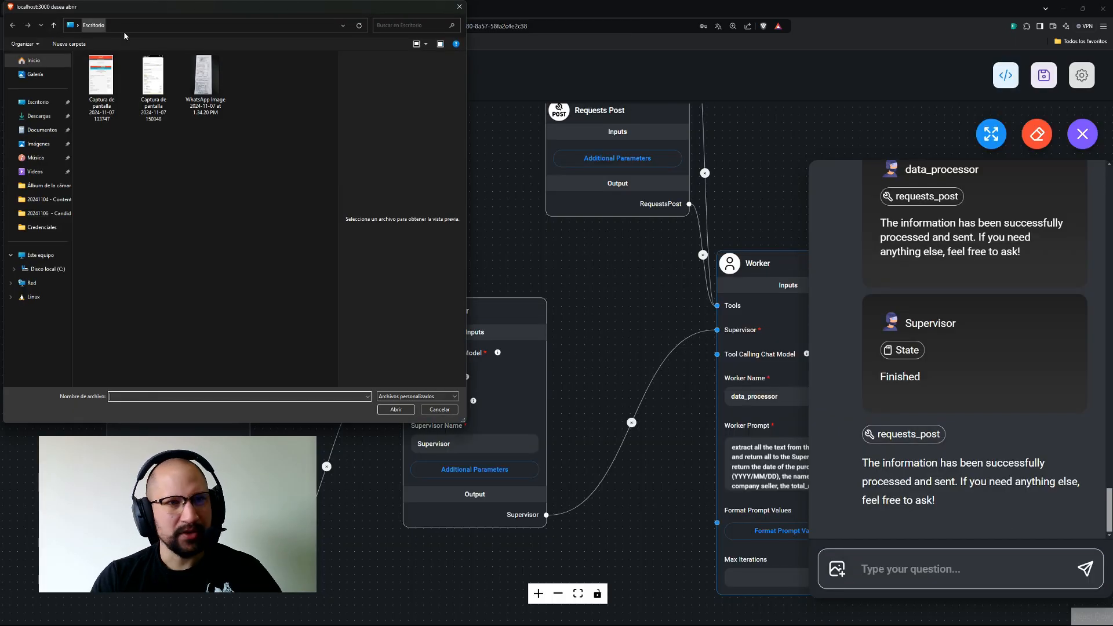
double_click(197, 80)
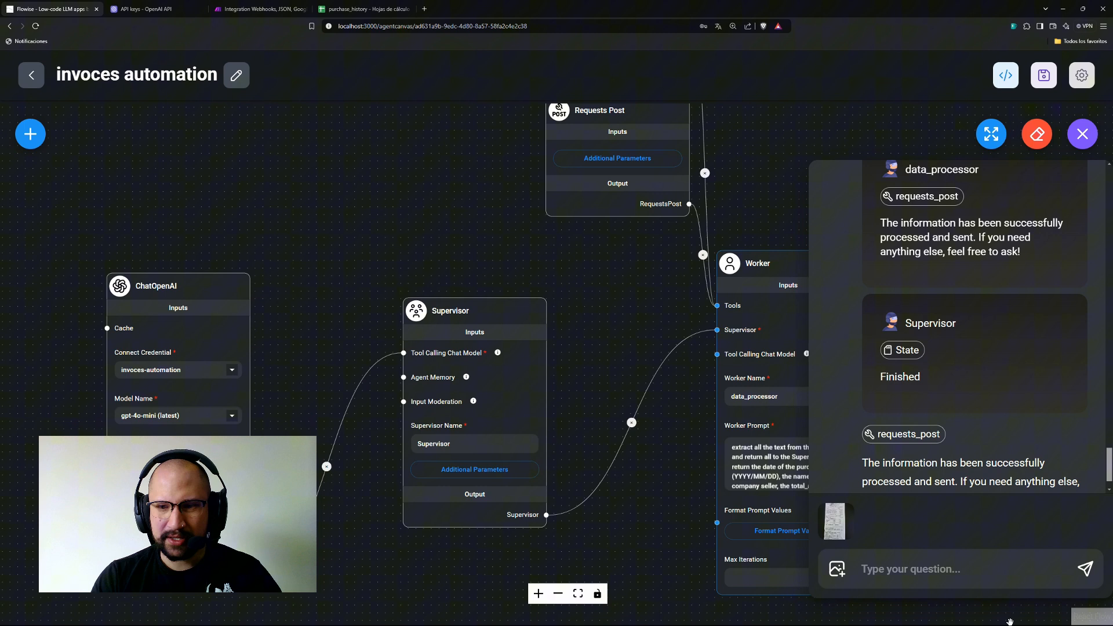
click(1085, 569)
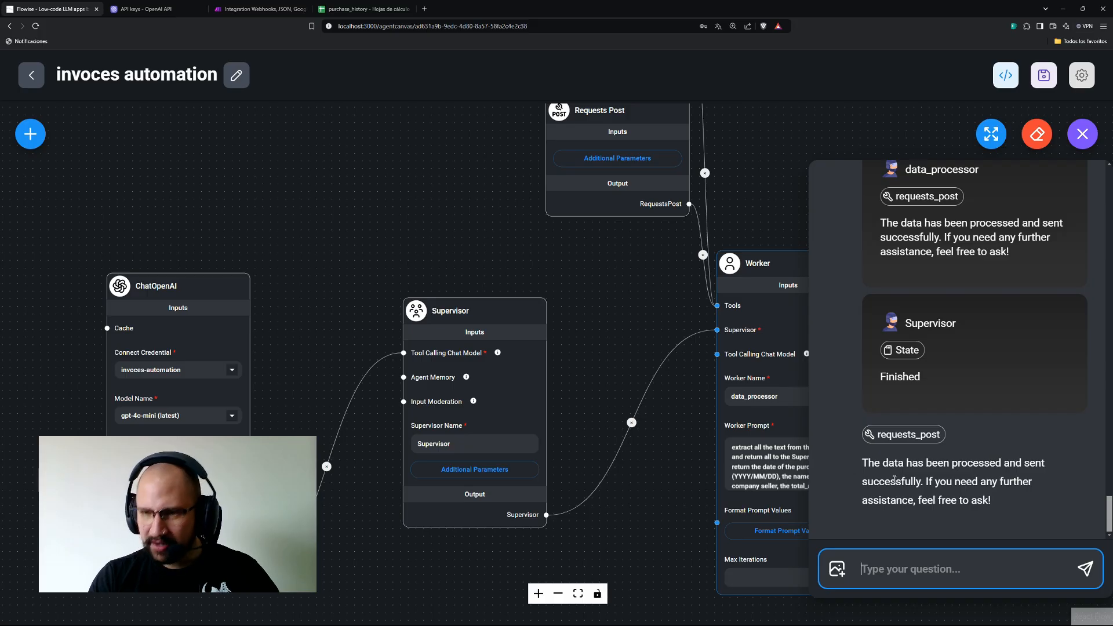
Check purchase_history row 4: Cencosud Colombia S.A., $23.786, food, 'Purchase at Cencosud'.
click(363, 9)
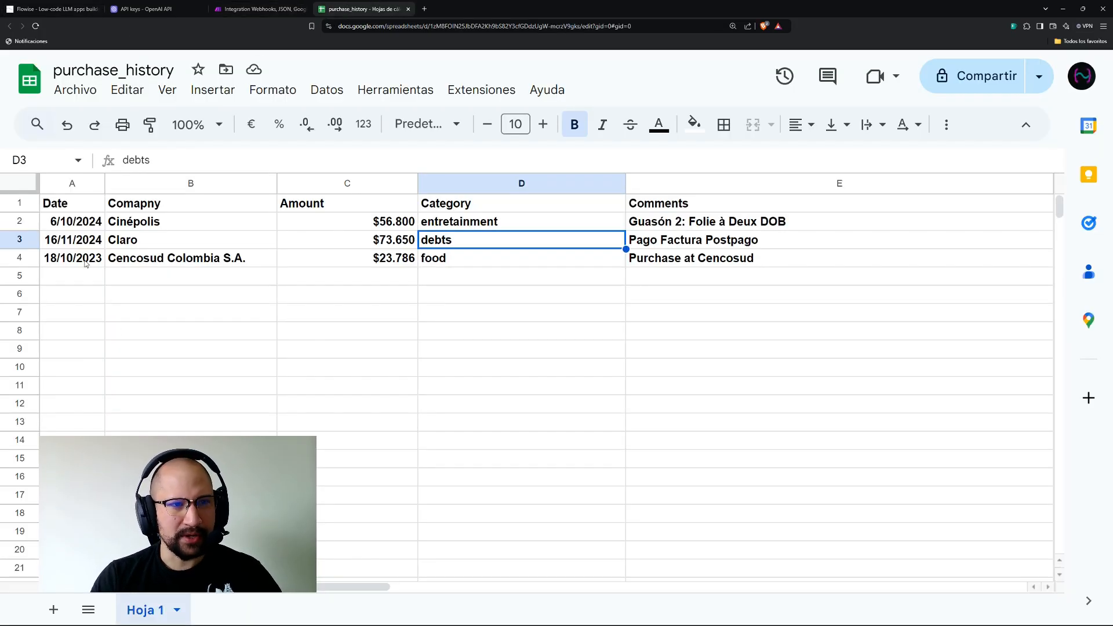
click(209, 258)
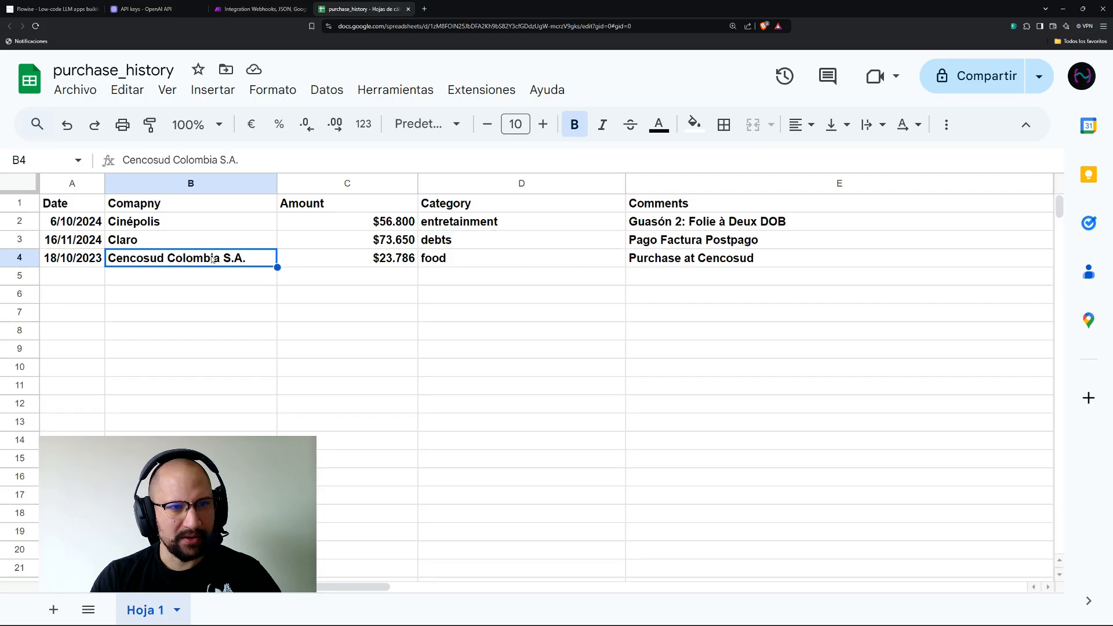
click(335, 261)
click(533, 264)
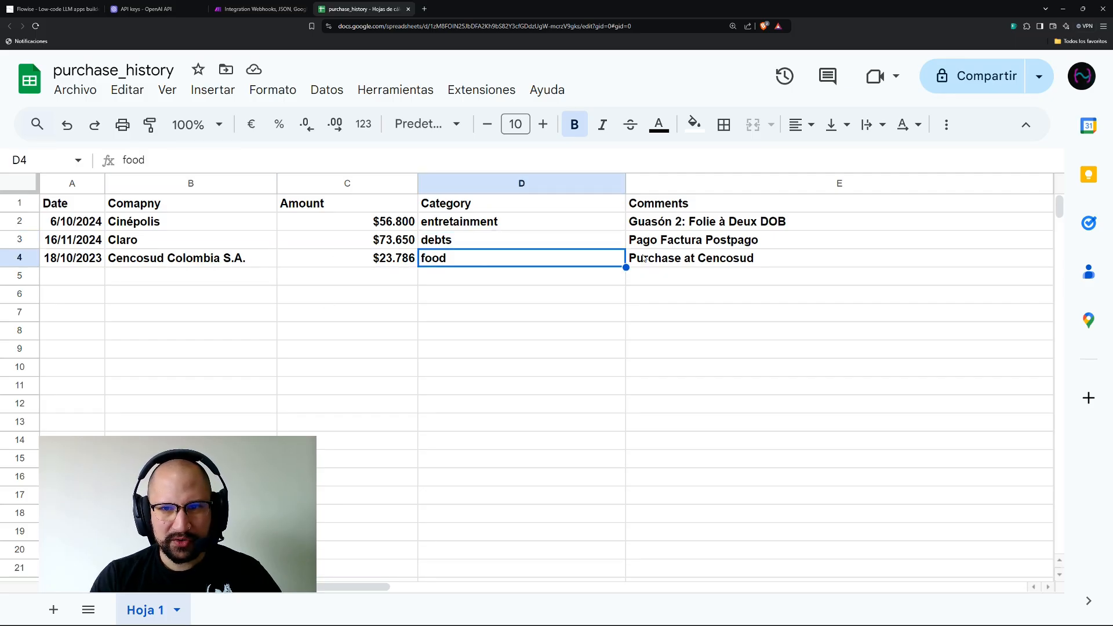
click(645, 258)
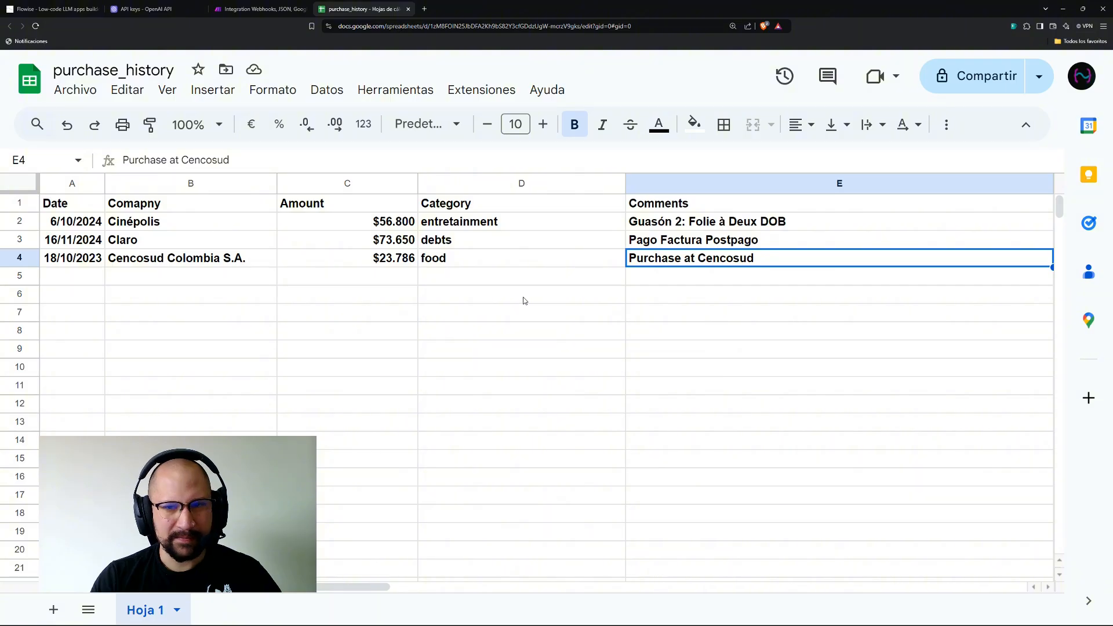
click(708, 311)
click(665, 260)
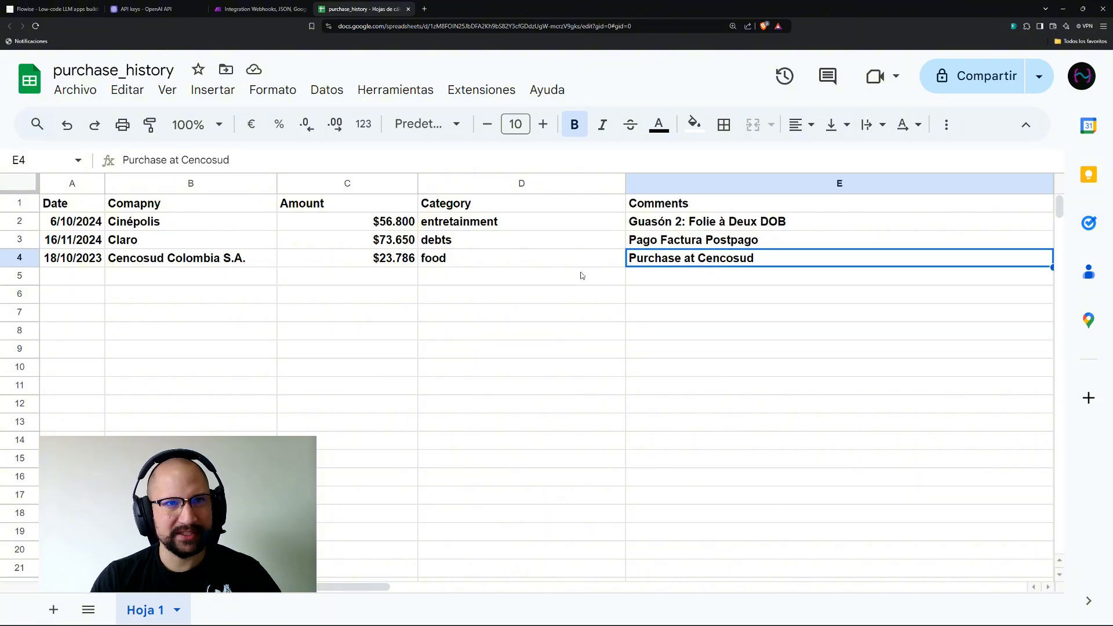
click(258, 8)
Close Flowise's chat panel so the invoces automation canvas shows on its own.
click(150, 9)
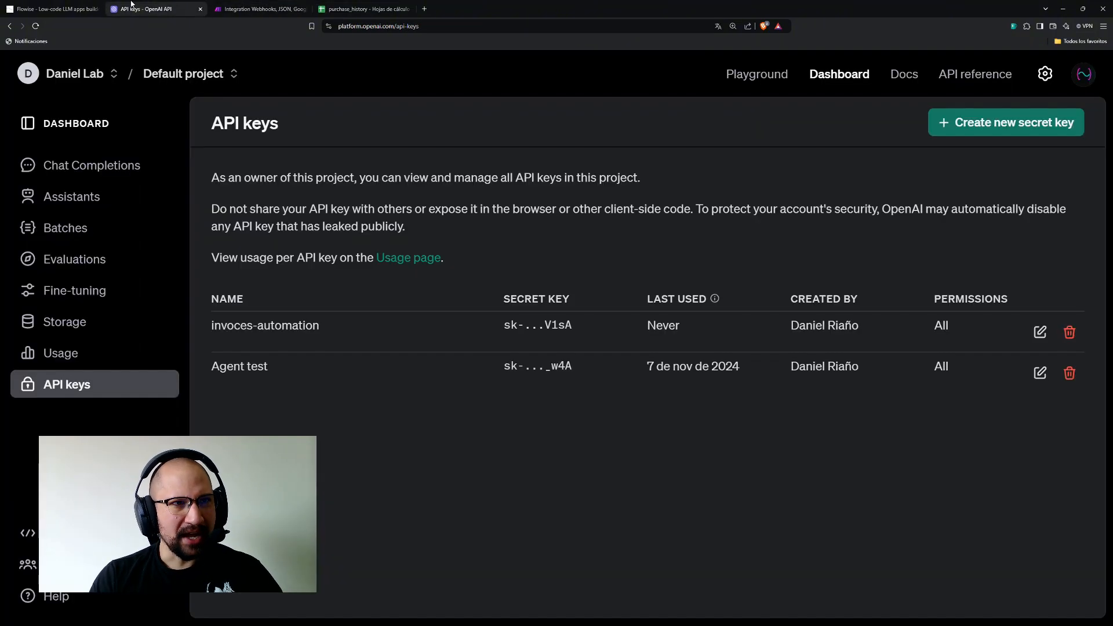
click(53, 8)
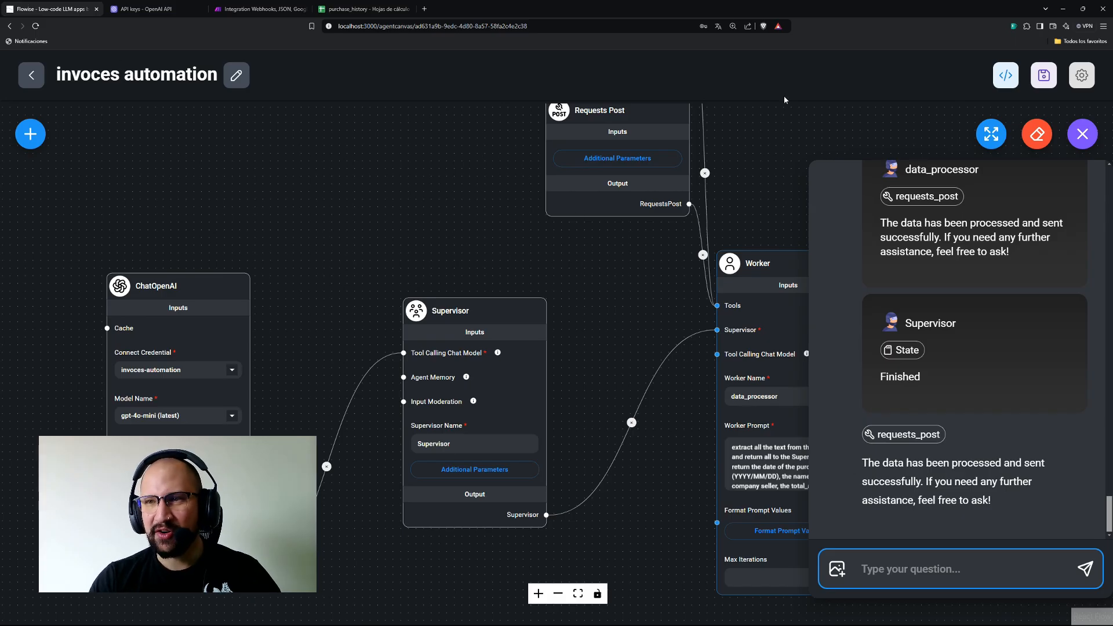
click(1087, 145)
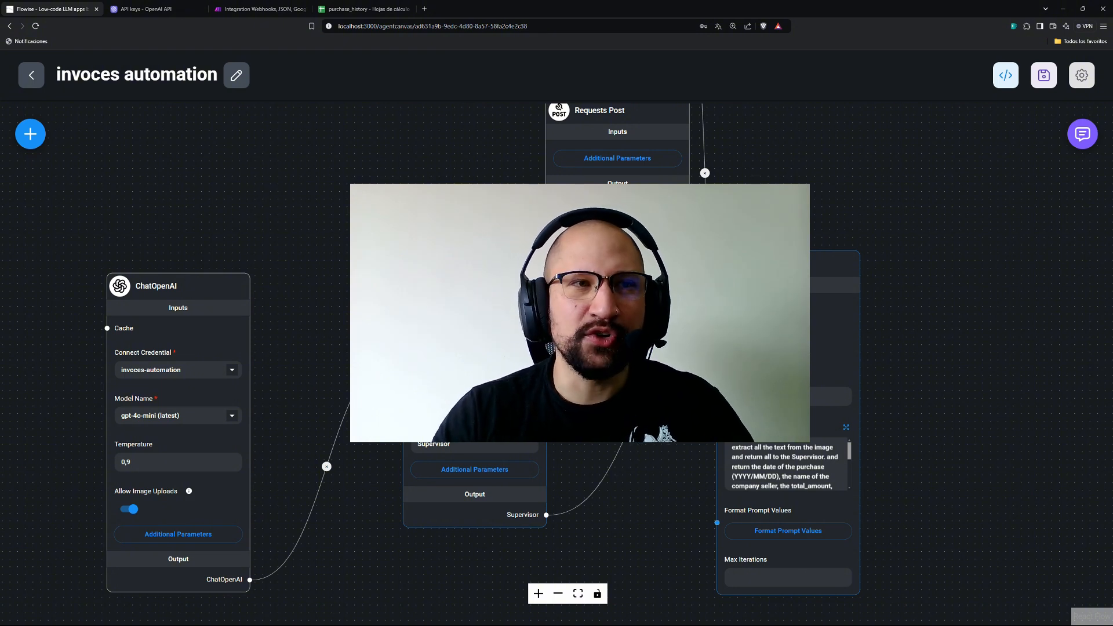
Review the three filled rows in purchase_history, glance at Make and OpenAI, then return to Flowise.
click(362, 8)
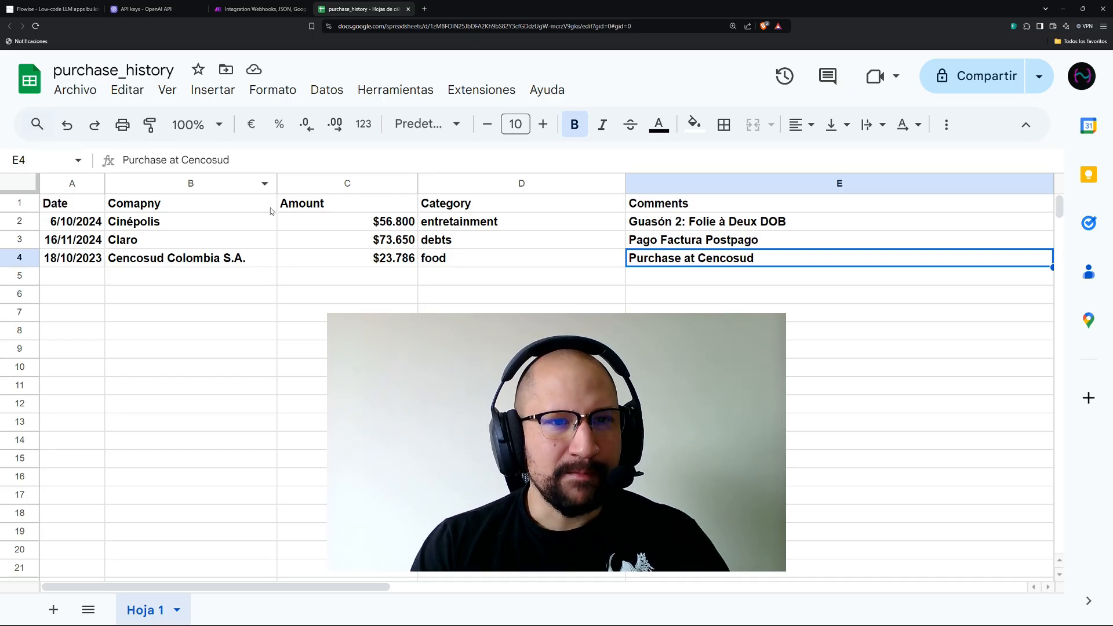
scroll(352, 281, down, 2)
scroll(351, 282, up, 2)
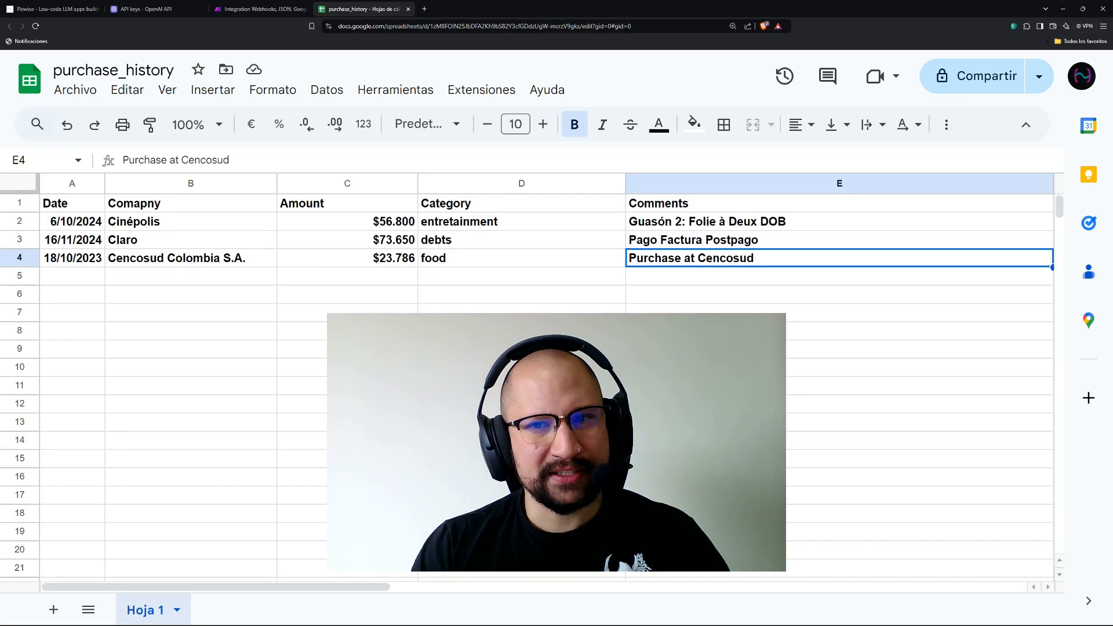
click(244, 6)
click(145, 8)
click(52, 9)
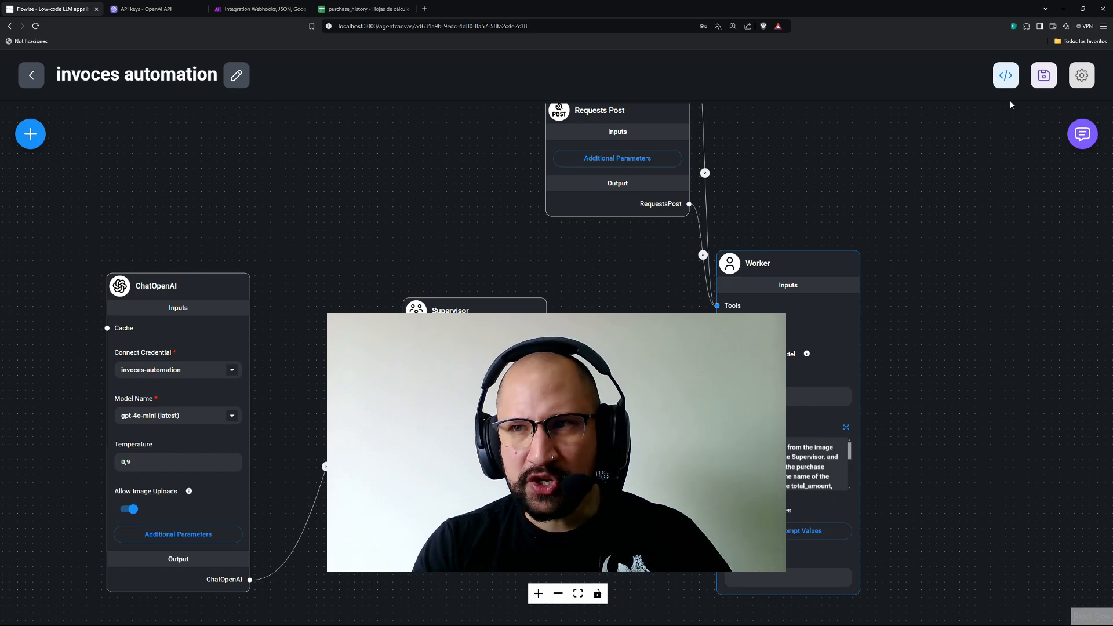
Open the flow's embed options and compare Popup, Fullpage Html and React snippets, settling on Fullpage Html.
click(1006, 75)
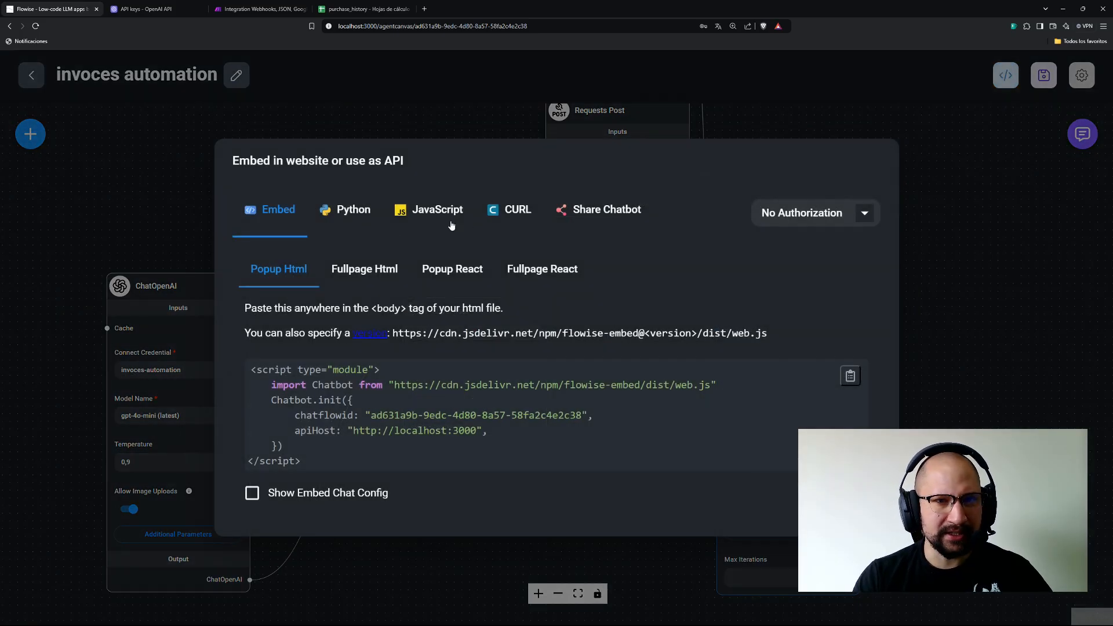
click(364, 270)
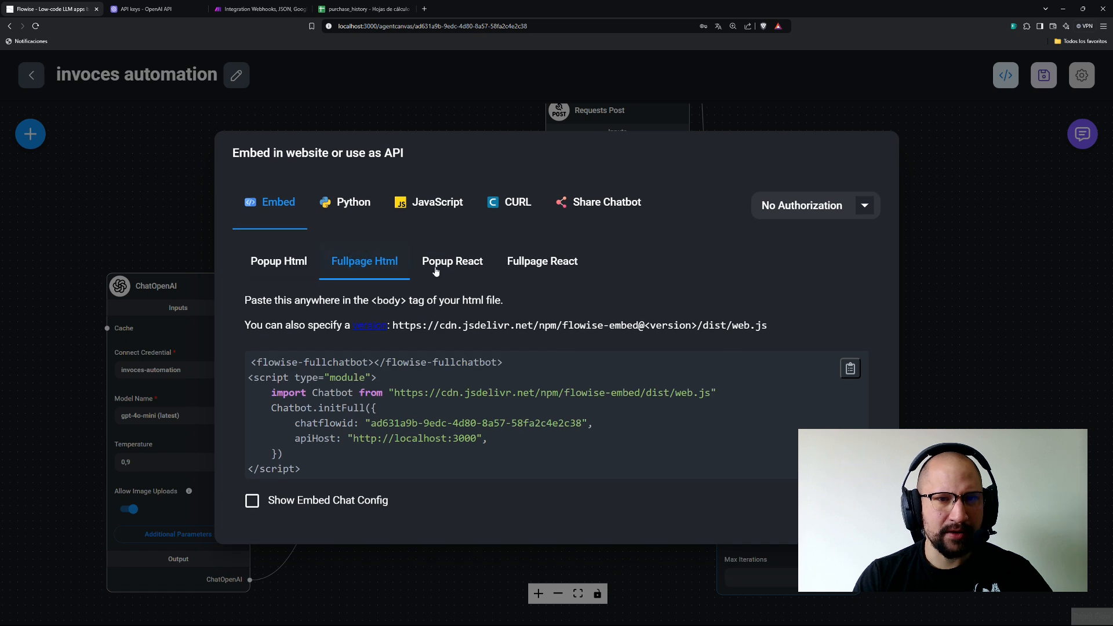
click(443, 272)
click(545, 272)
click(458, 276)
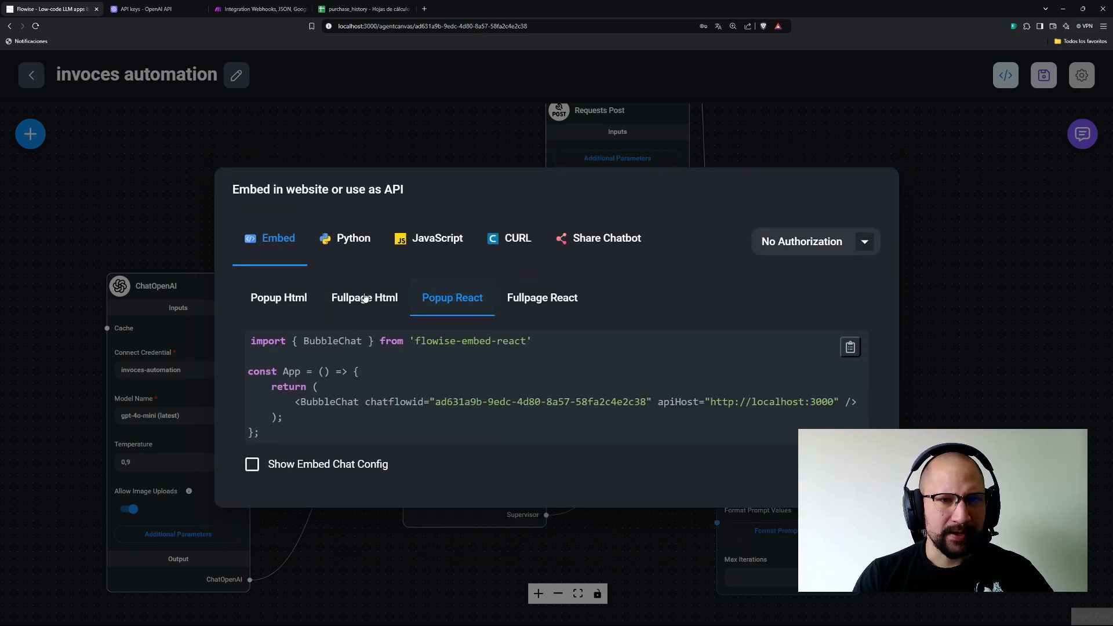
click(364, 275)
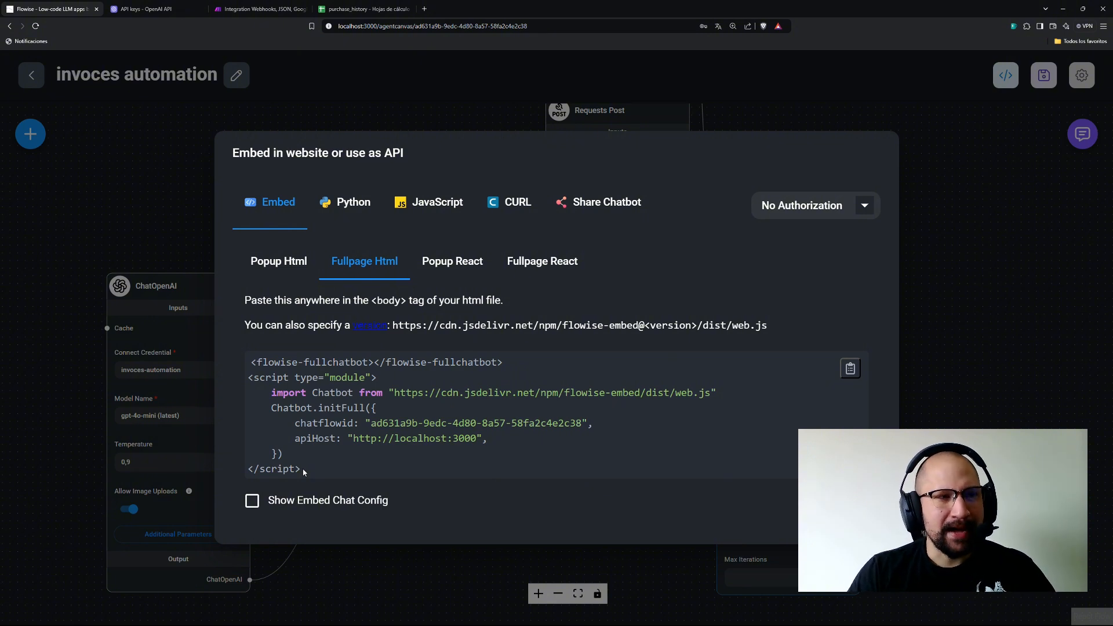
Cross-check the purchase_history sheet, then close the embed dialog back to the canvas.
key(ctrl+Tab)
key(ctrl+Tab)
key(ctrl+Tab)
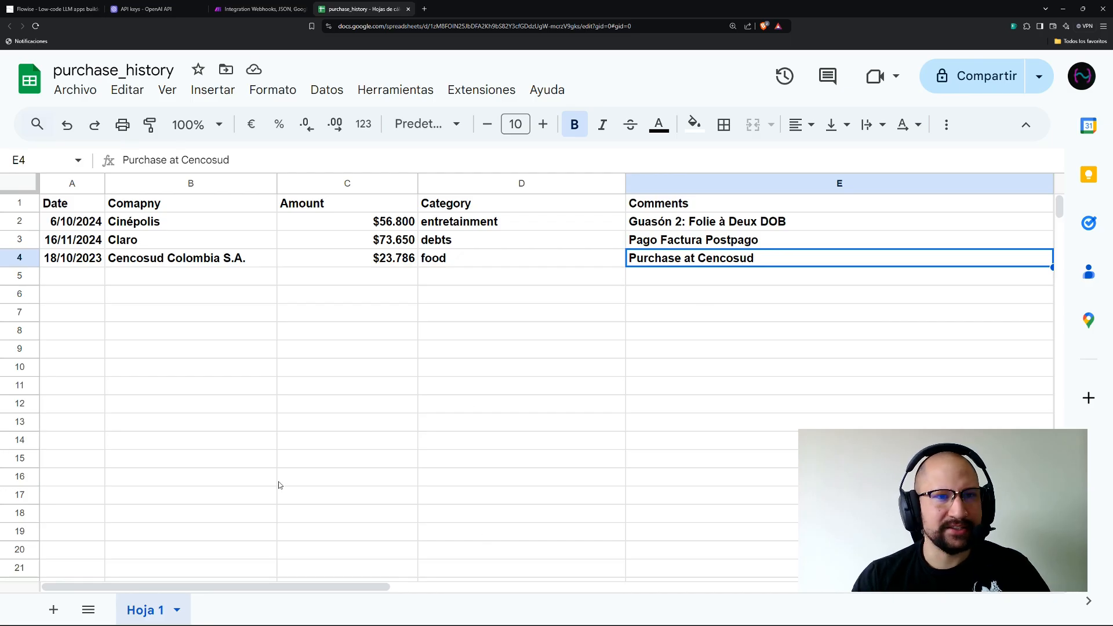
click(52, 8)
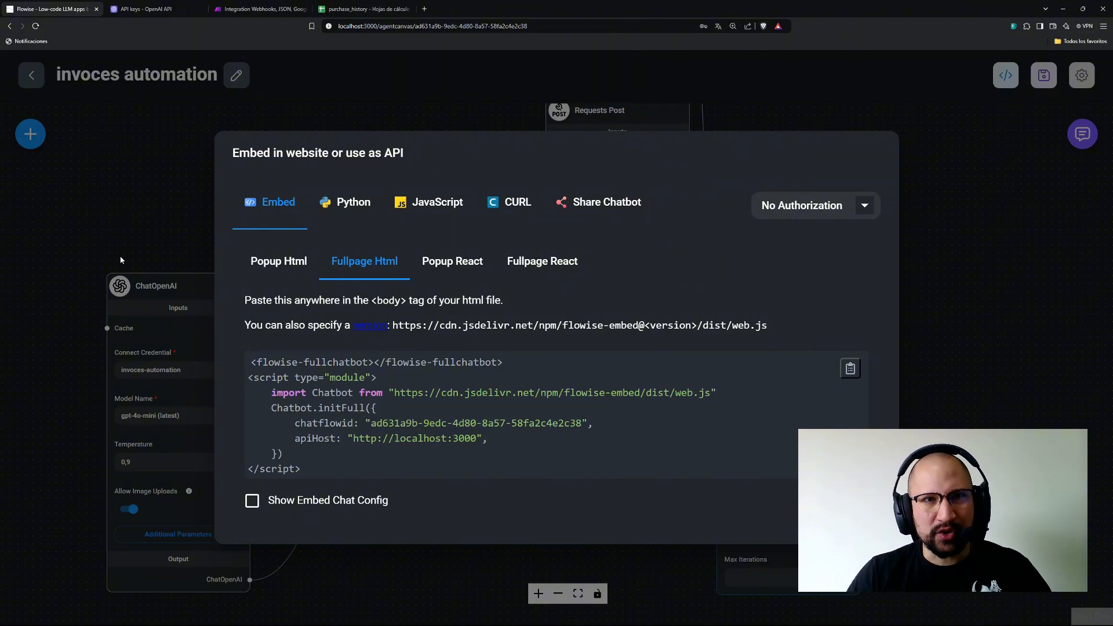
click(364, 9)
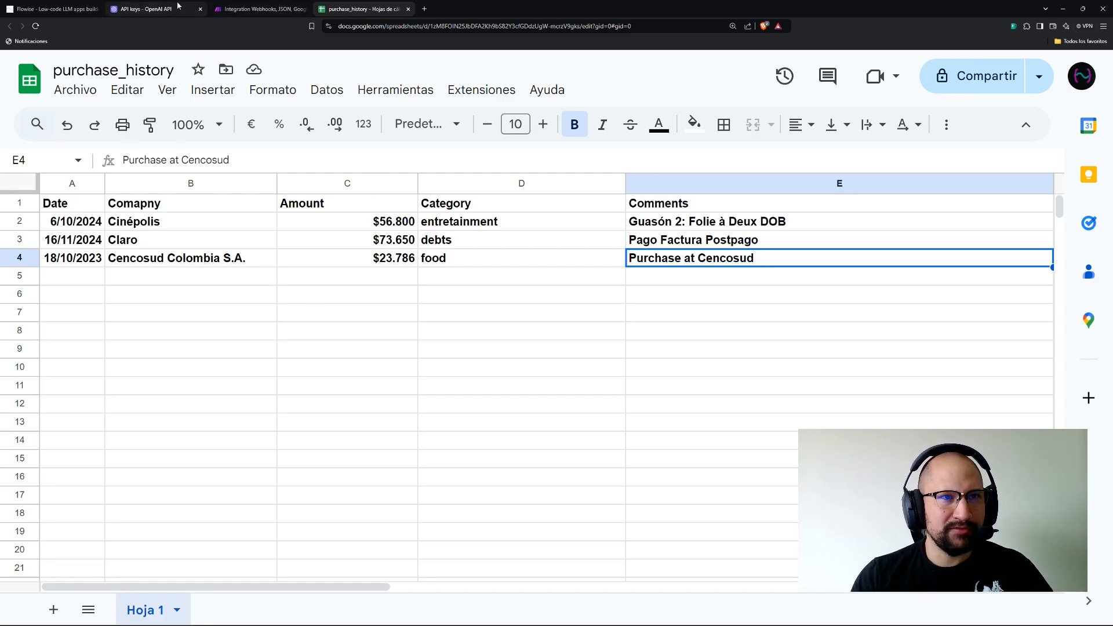
click(39, 5)
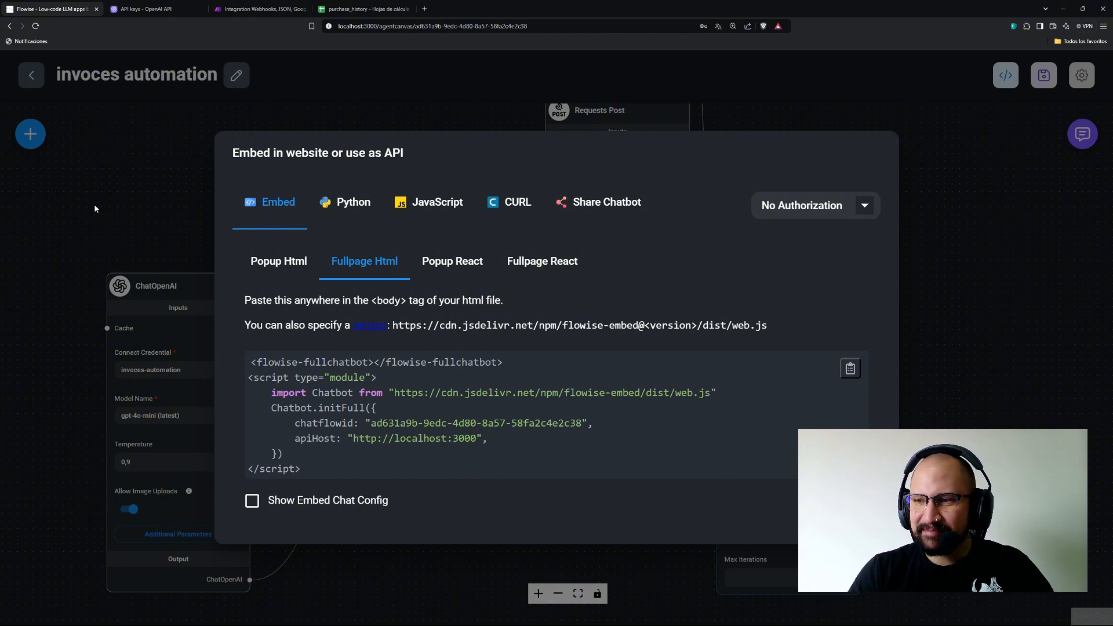
click(78, 166)
Pan the flow canvas to reveal the Calculator node above Requests Post.
drag(684, 328, 629, 390)
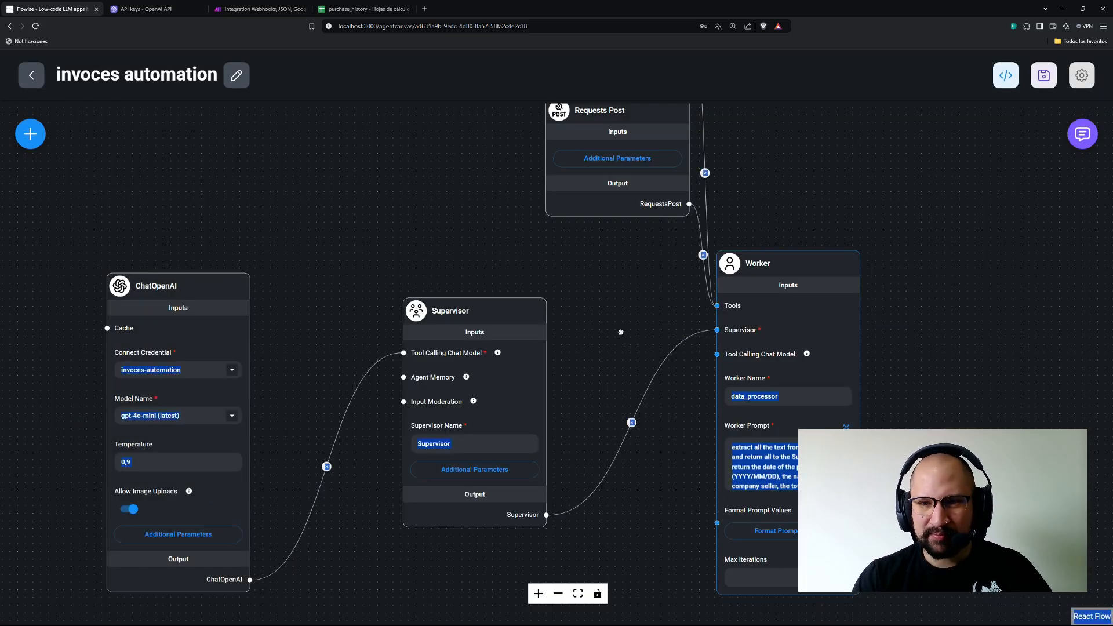
click(776, 464)
click(934, 421)
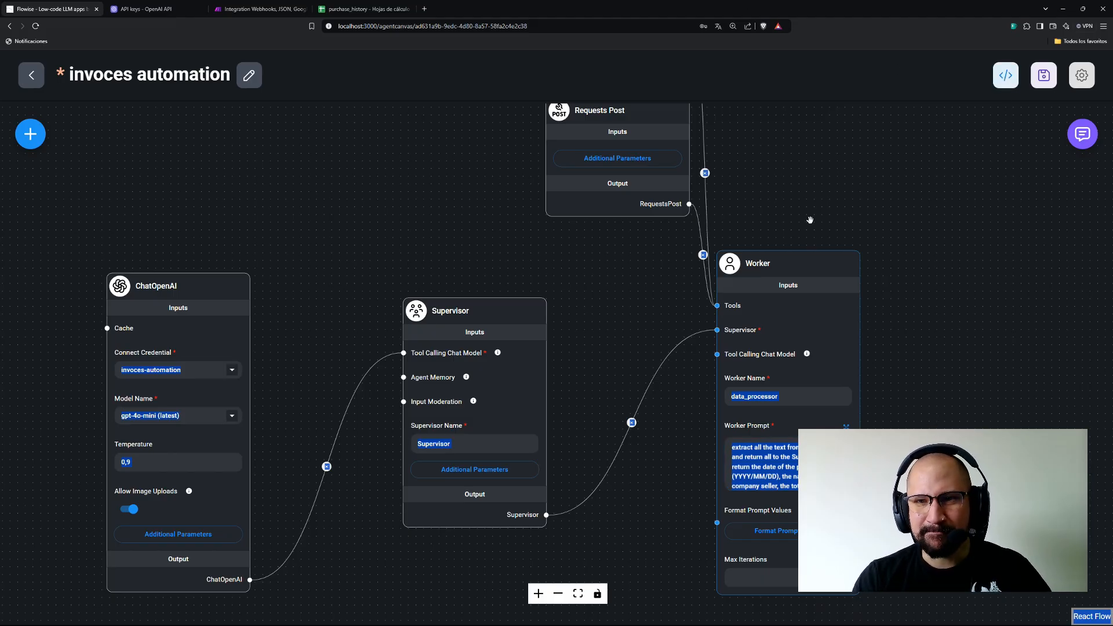
drag(798, 182, 728, 313)
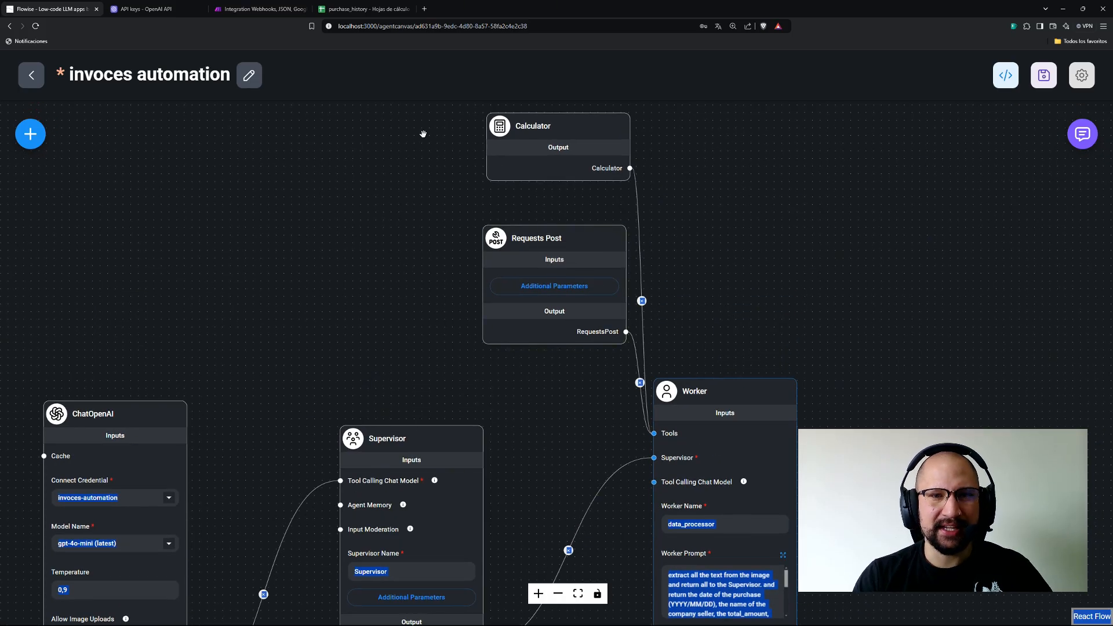